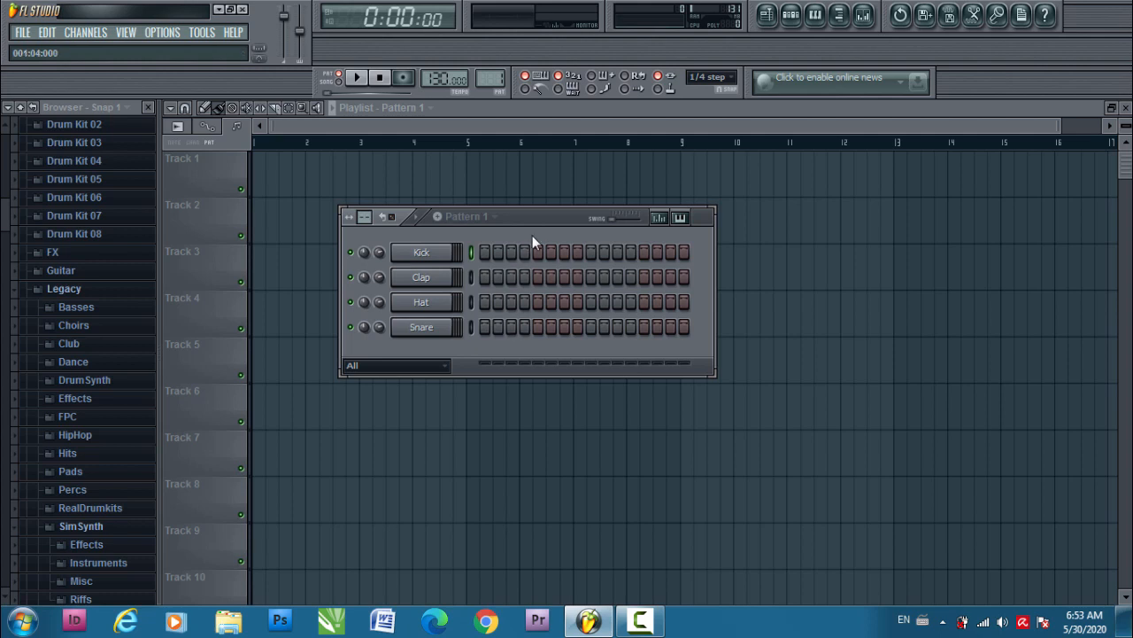
drag(544, 217, 628, 231)
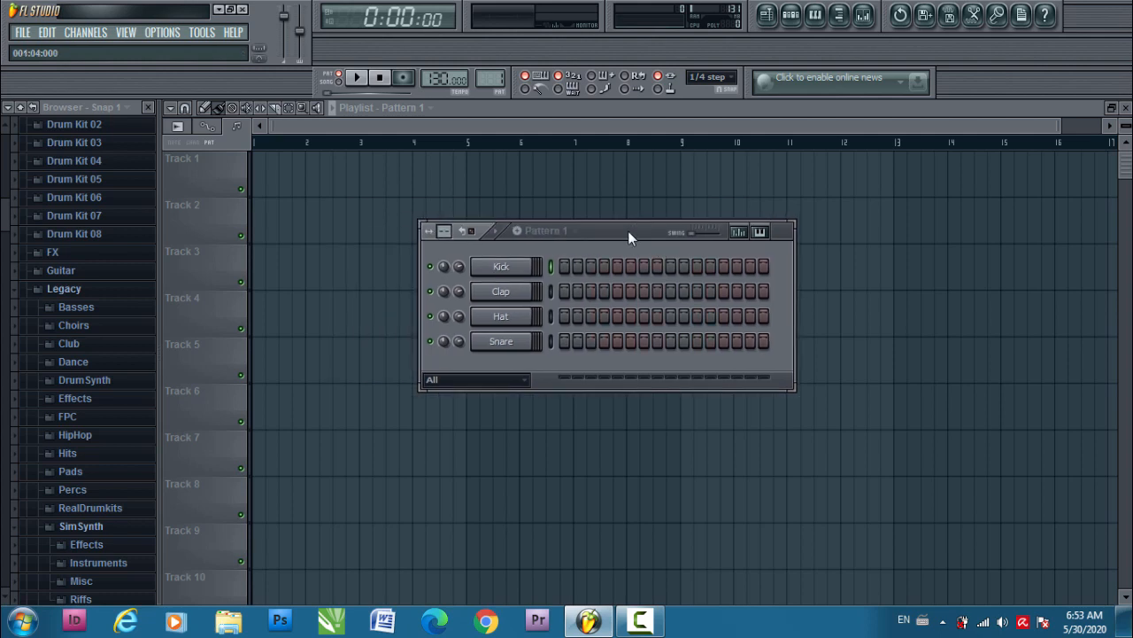
drag(615, 232, 655, 244)
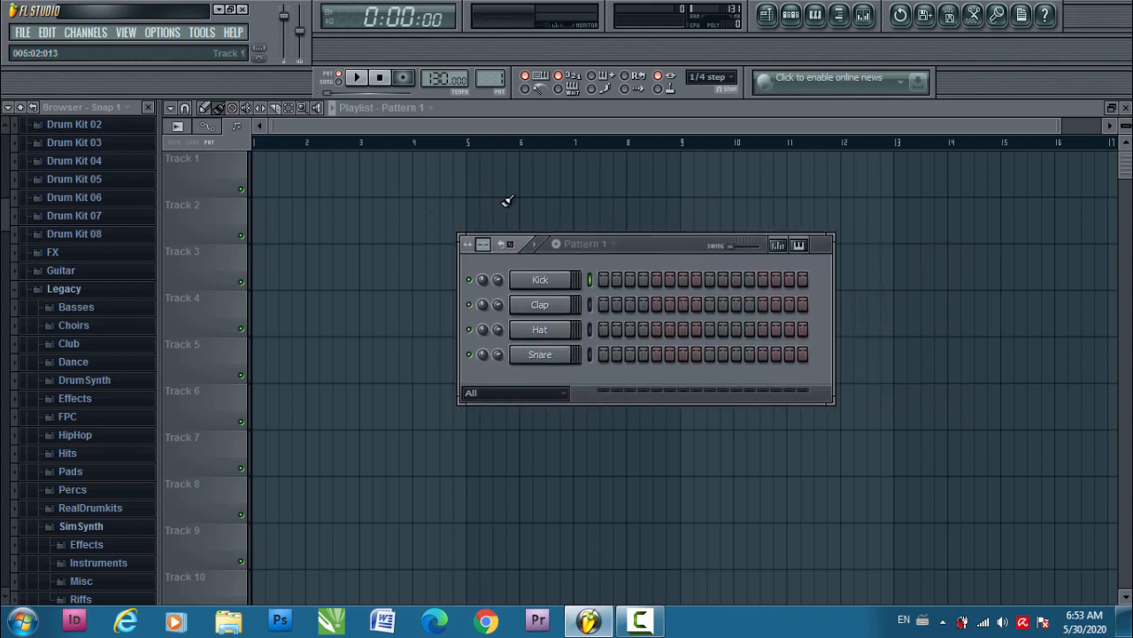
drag(661, 249, 741, 244)
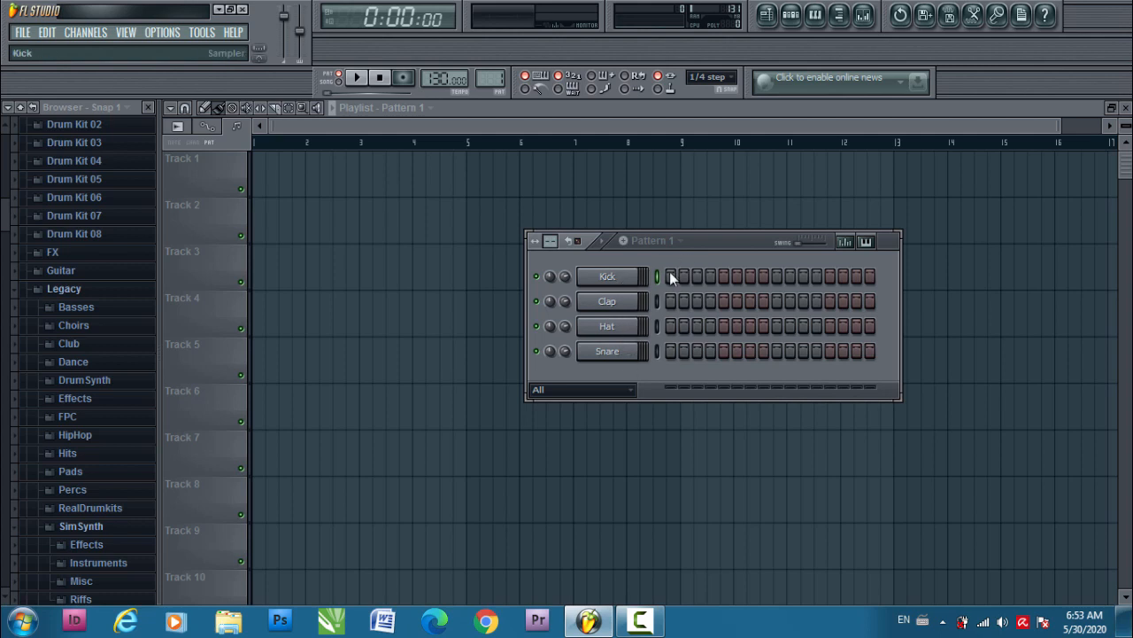
drag(741, 245, 607, 261)
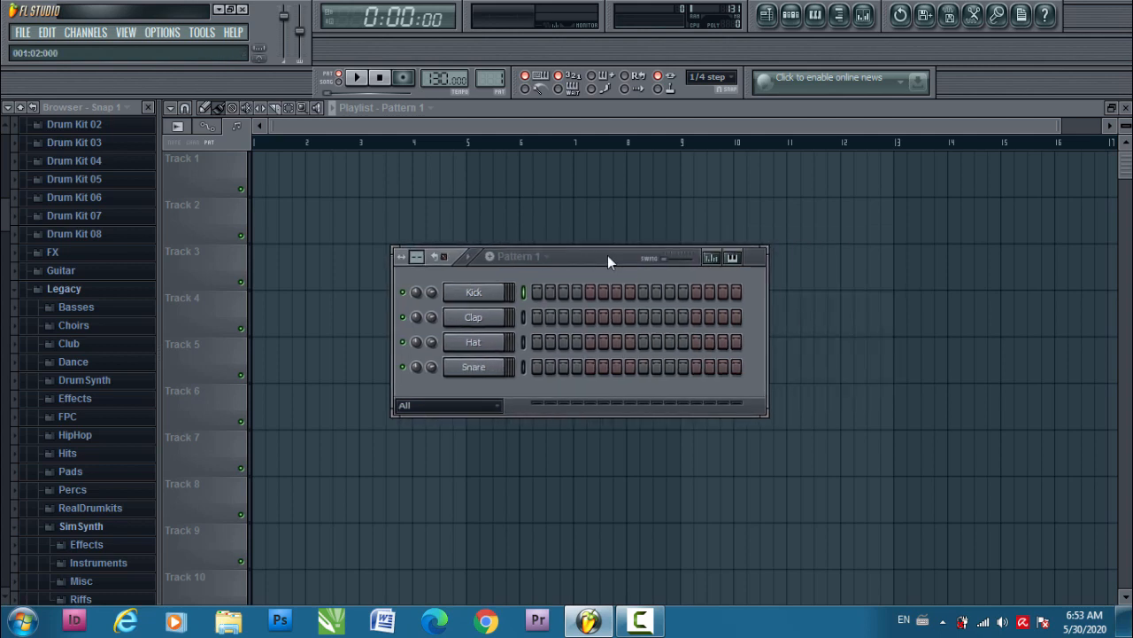
drag(607, 255, 713, 234)
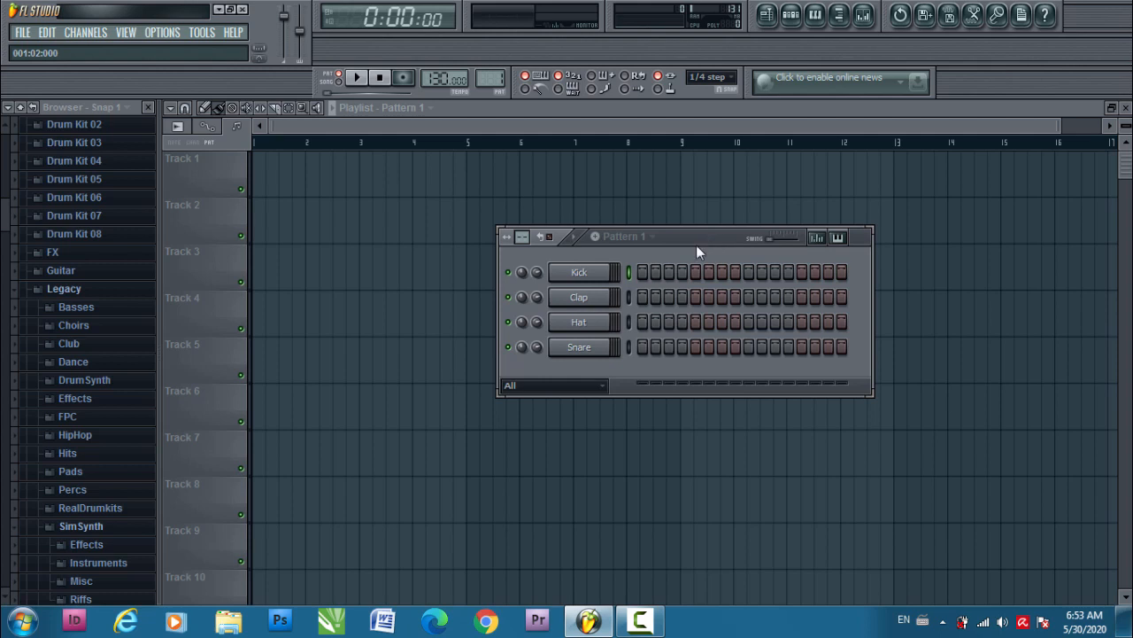
Program Pattern 1 with Kick on steps 1 and 9 and Clap on steps 5 and 13, and play it back.
click(643, 272)
click(695, 298)
click(801, 298)
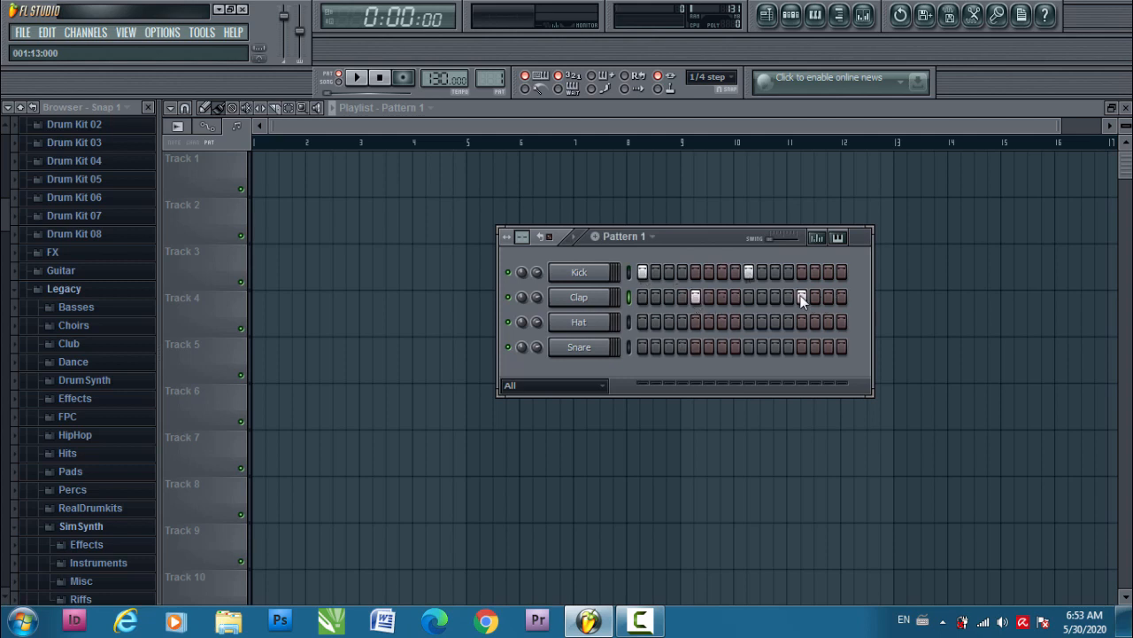
click(357, 78)
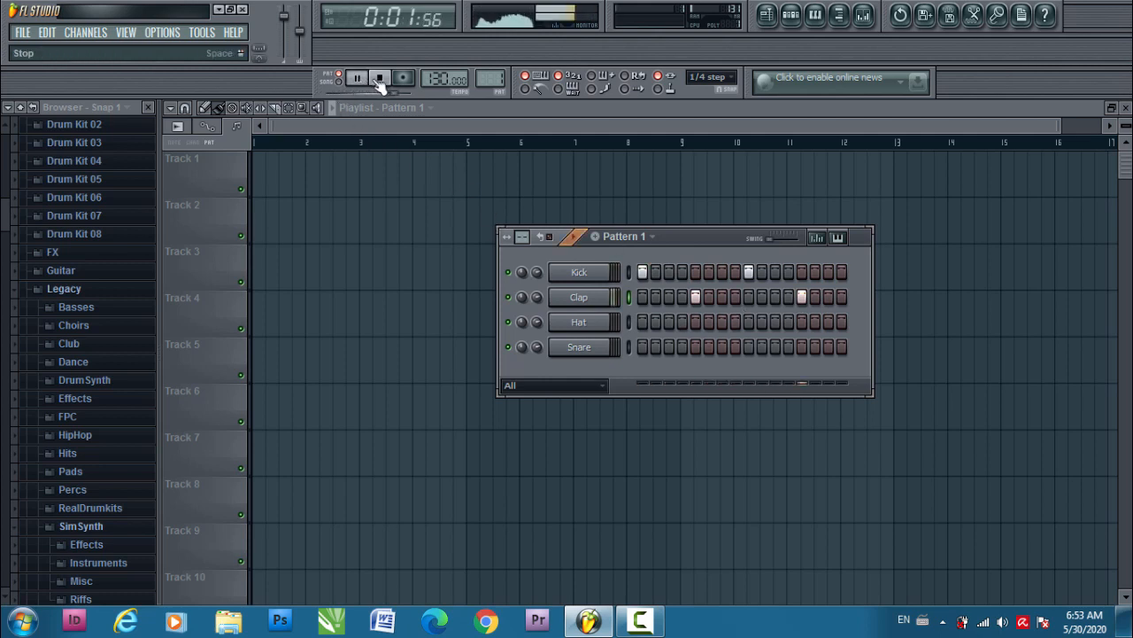
click(379, 79)
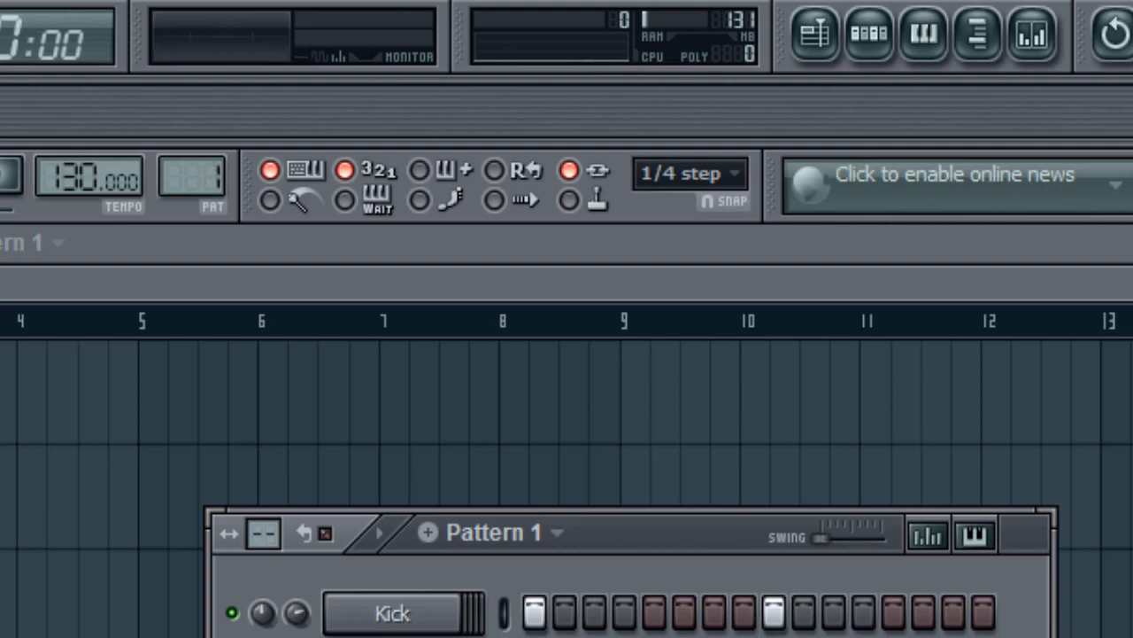
Play back the empty Pattern 2, then return to Pattern 1 and play it for comparison.
drag(192, 177, 192, 167)
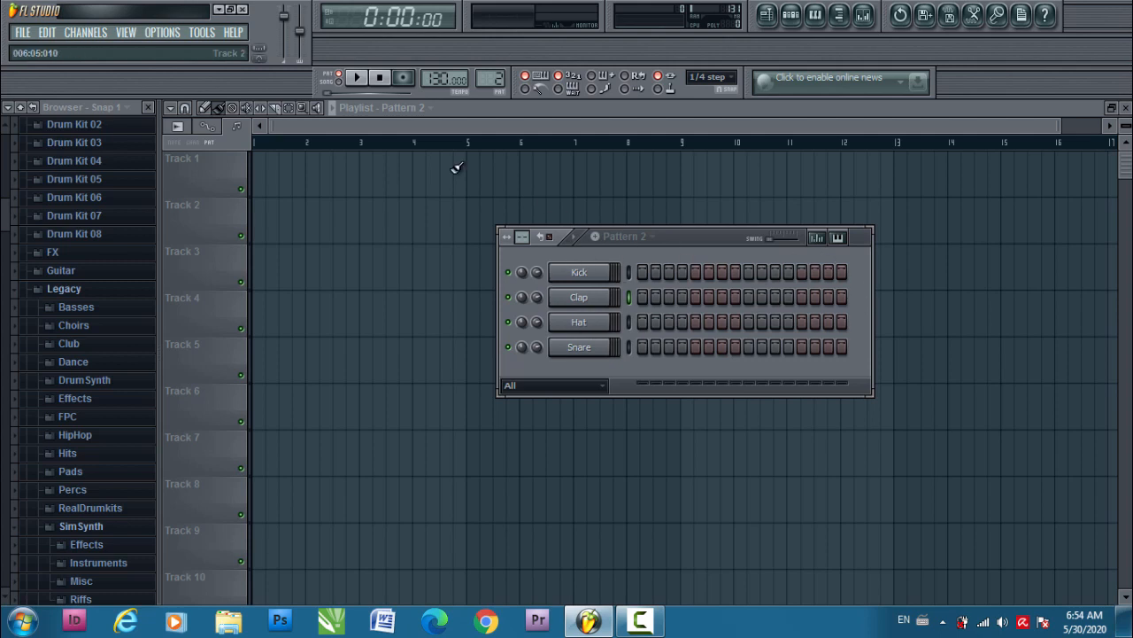
click(358, 79)
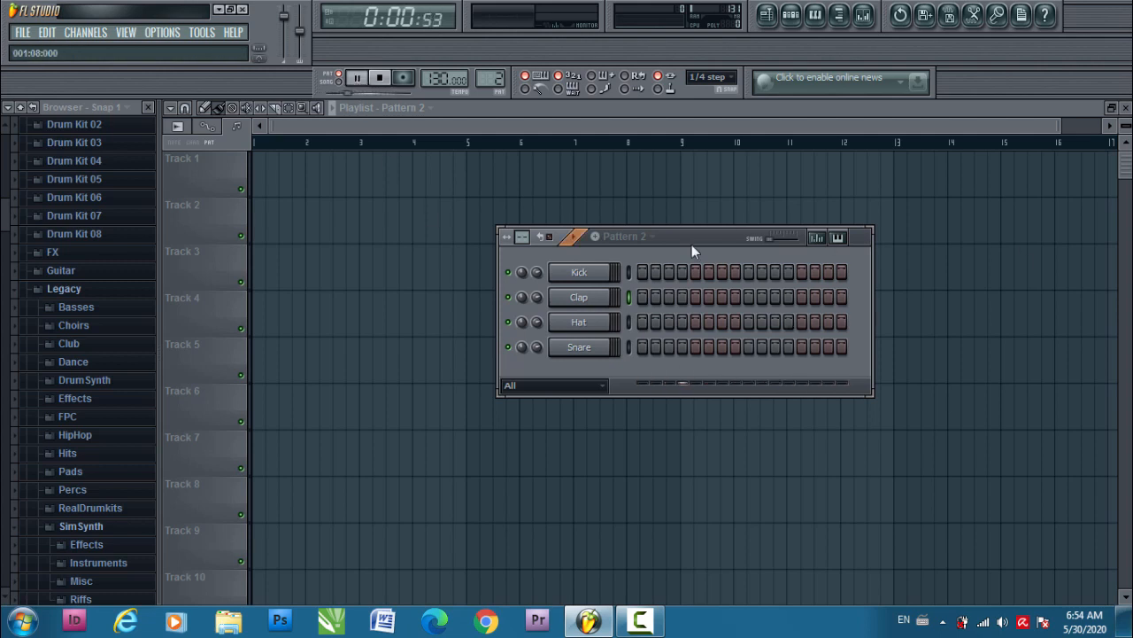
click(381, 79)
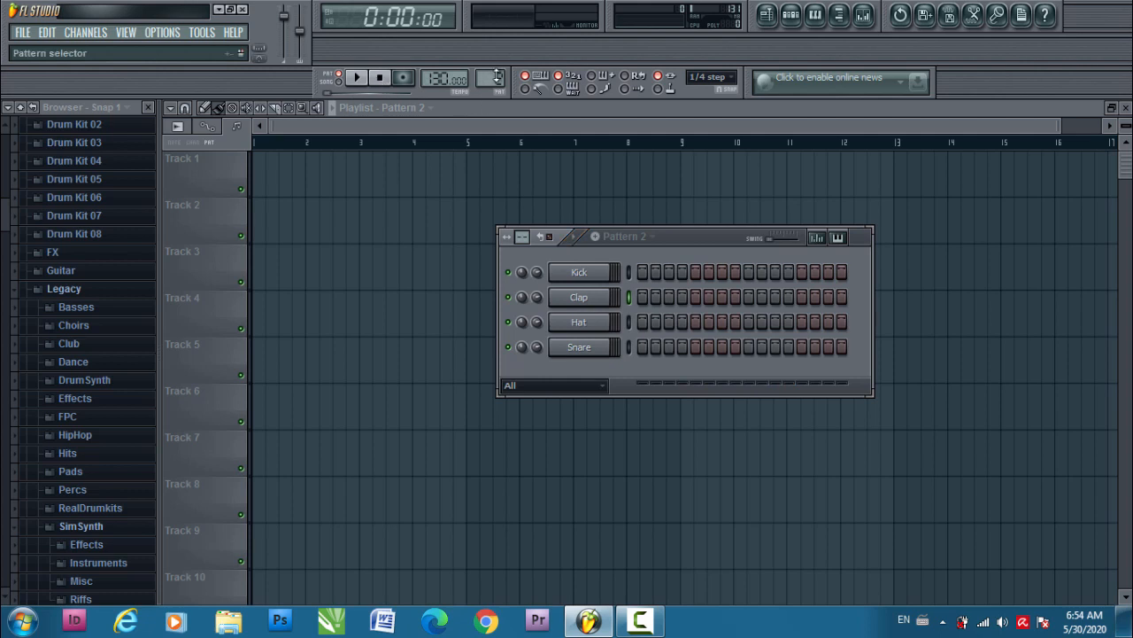
scroll(497, 77, down, 1)
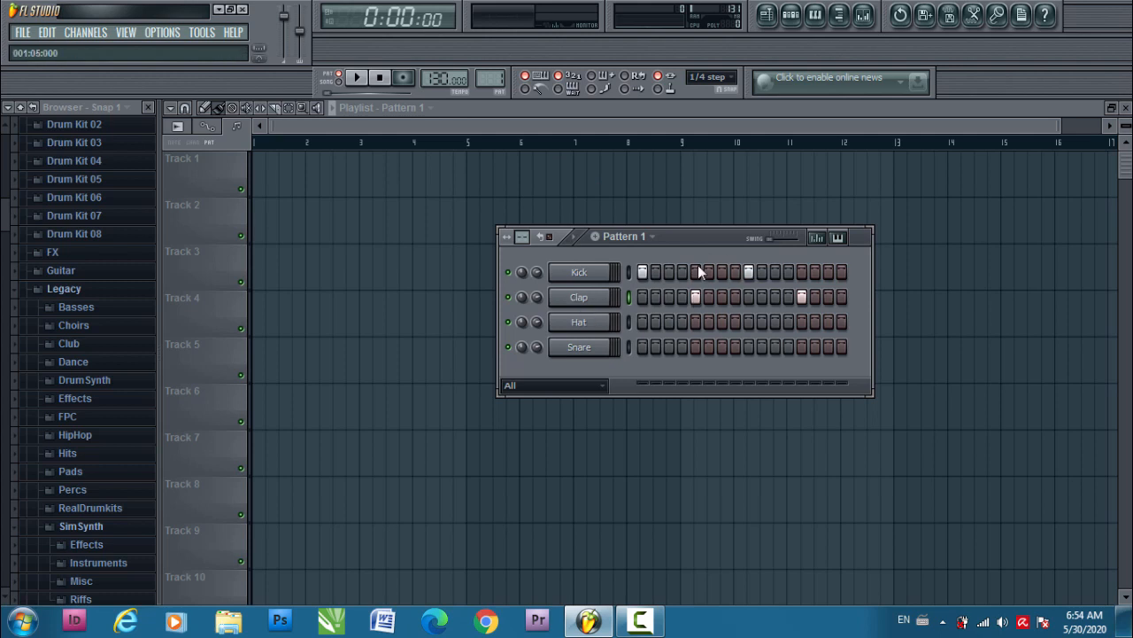
click(362, 78)
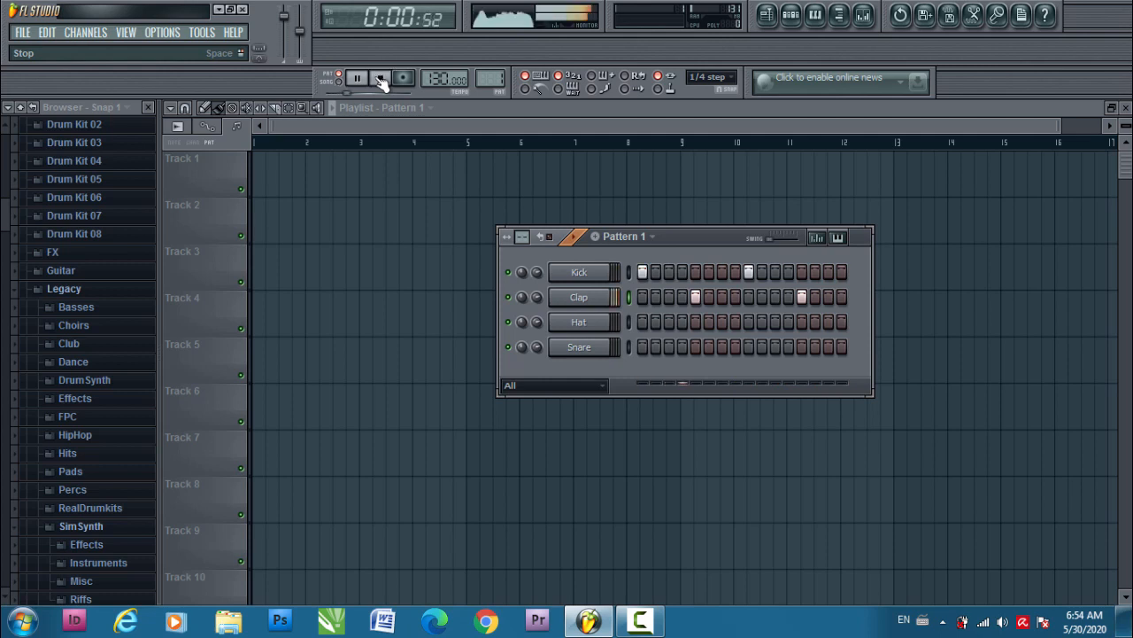
click(380, 78)
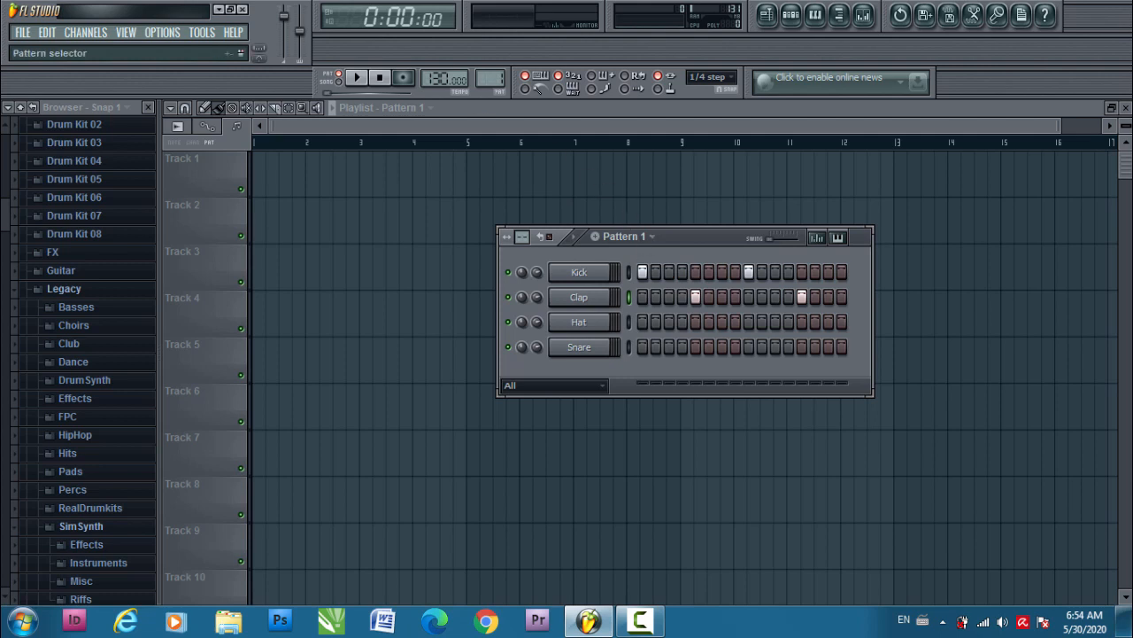
Program Pattern 2 with Snare hits on steps 3 and 10, and play it back.
scroll(491, 78, up, 1)
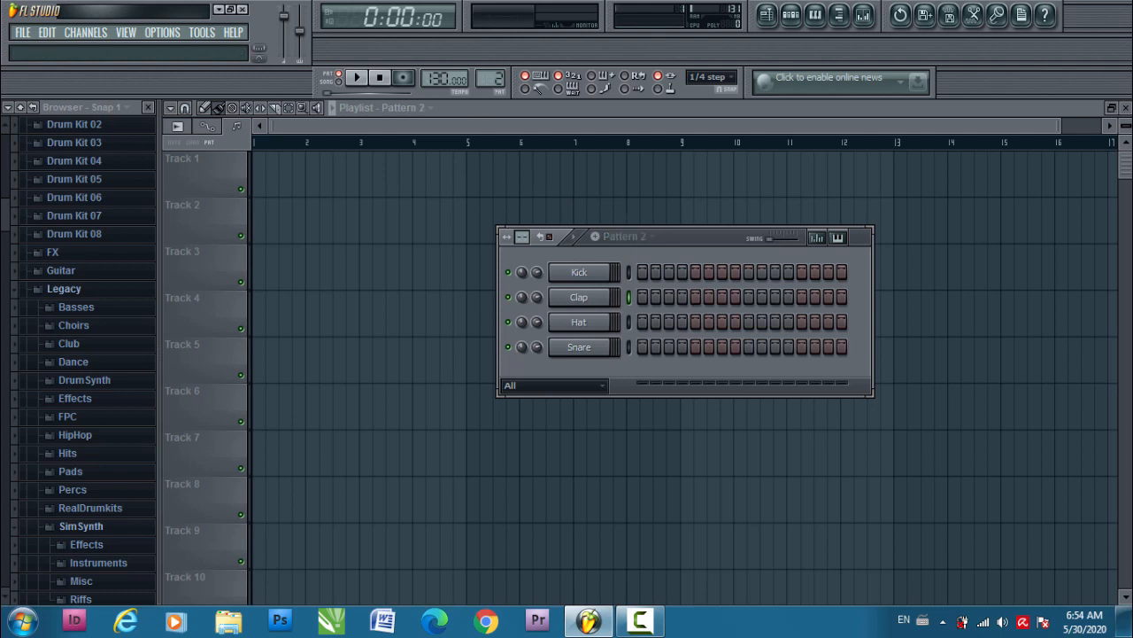
click(670, 347)
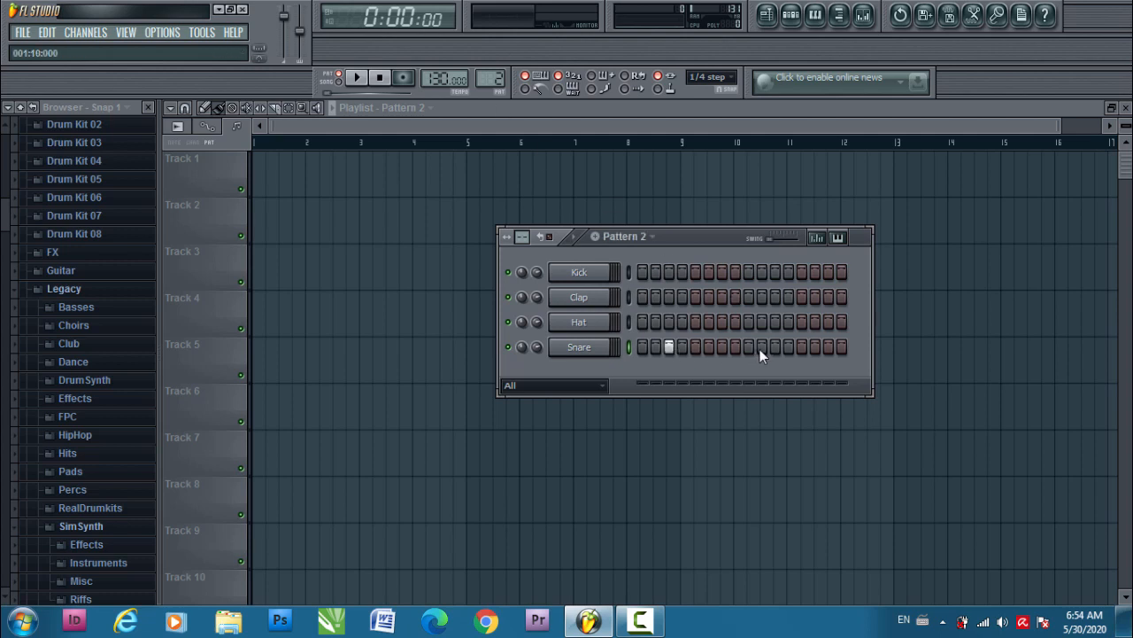
click(359, 79)
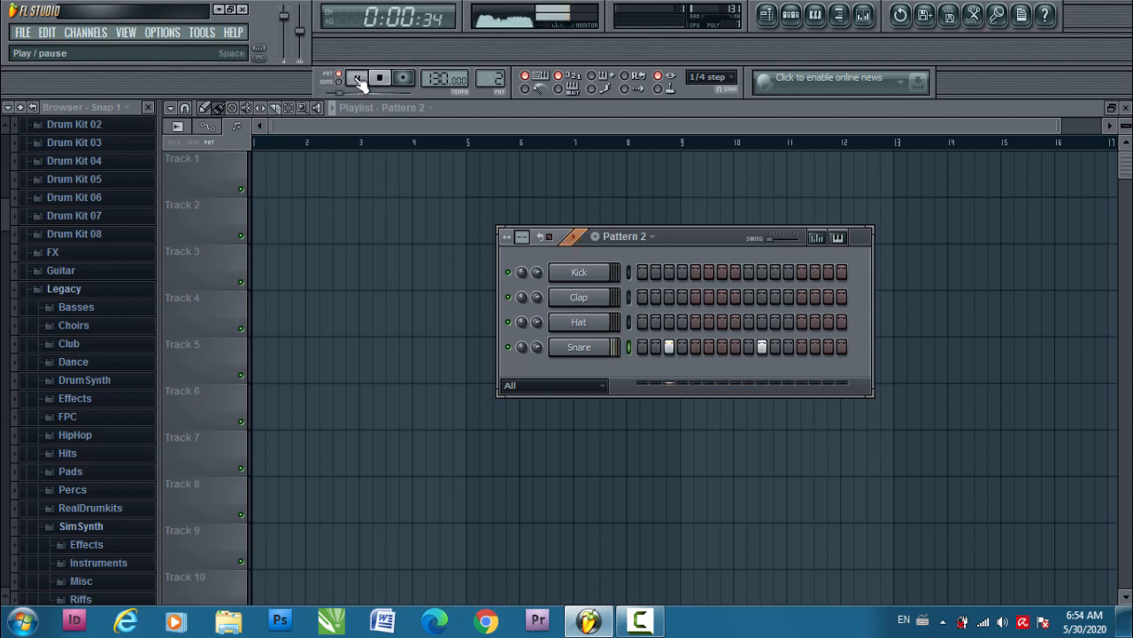
click(379, 78)
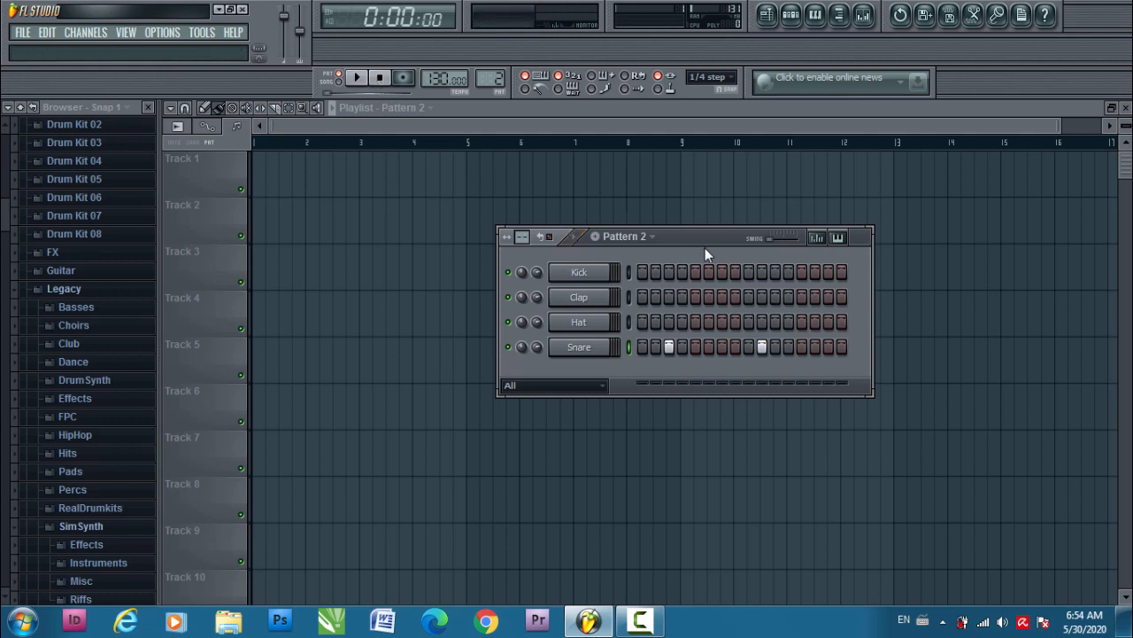
Switch to Pattern 1 and back to Pattern 2 to compare their step sequences.
drag(686, 241, 655, 254)
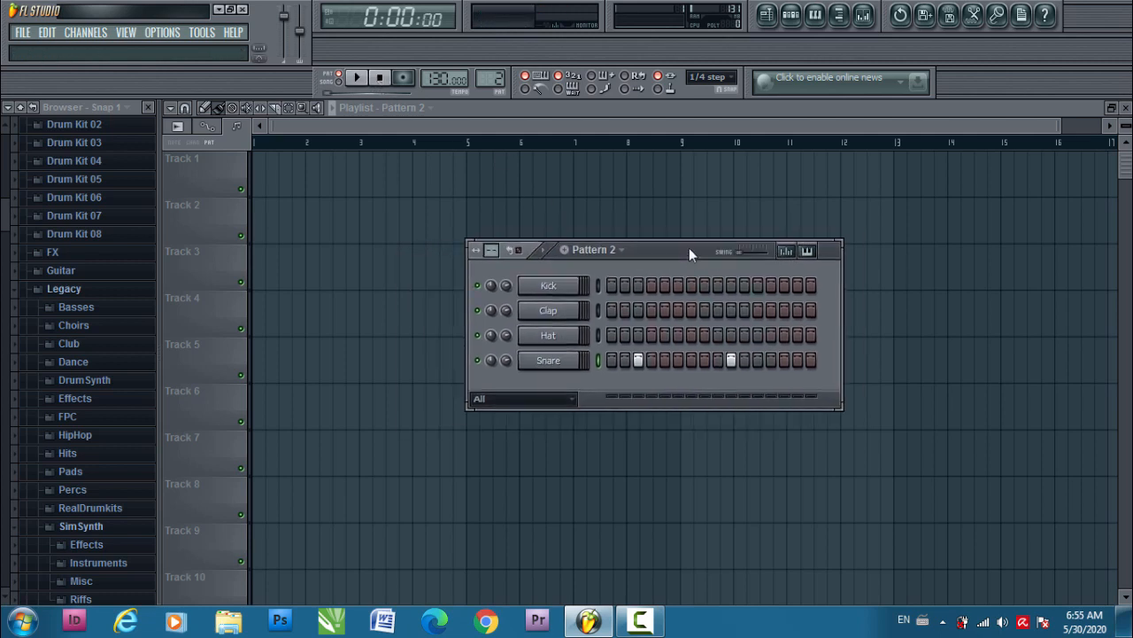
drag(486, 81, 485, 90)
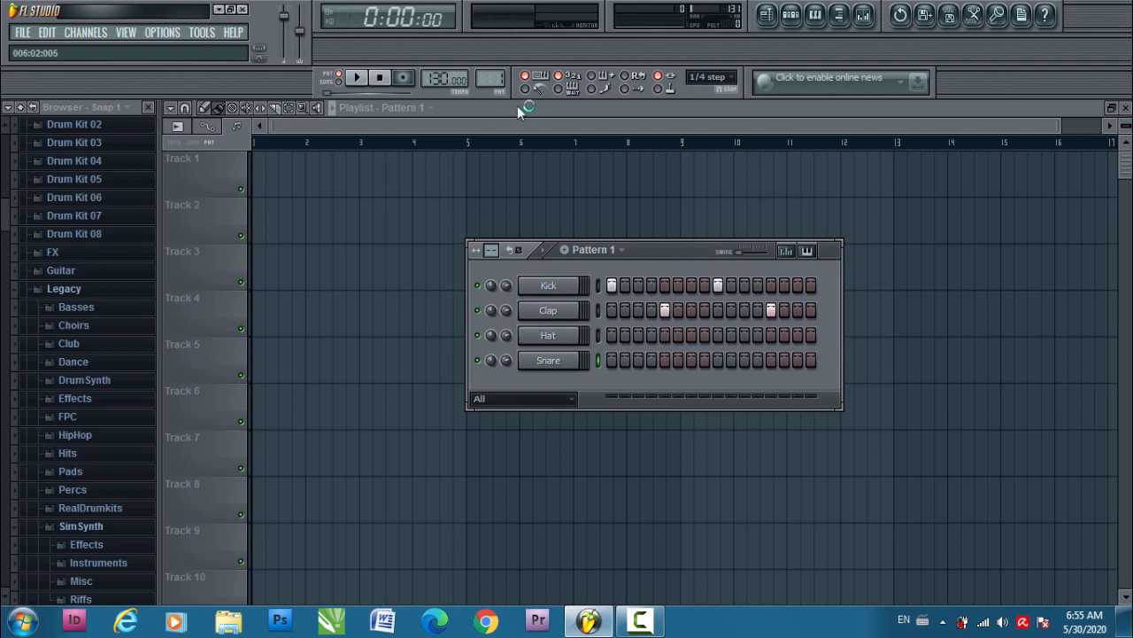
drag(492, 81, 493, 72)
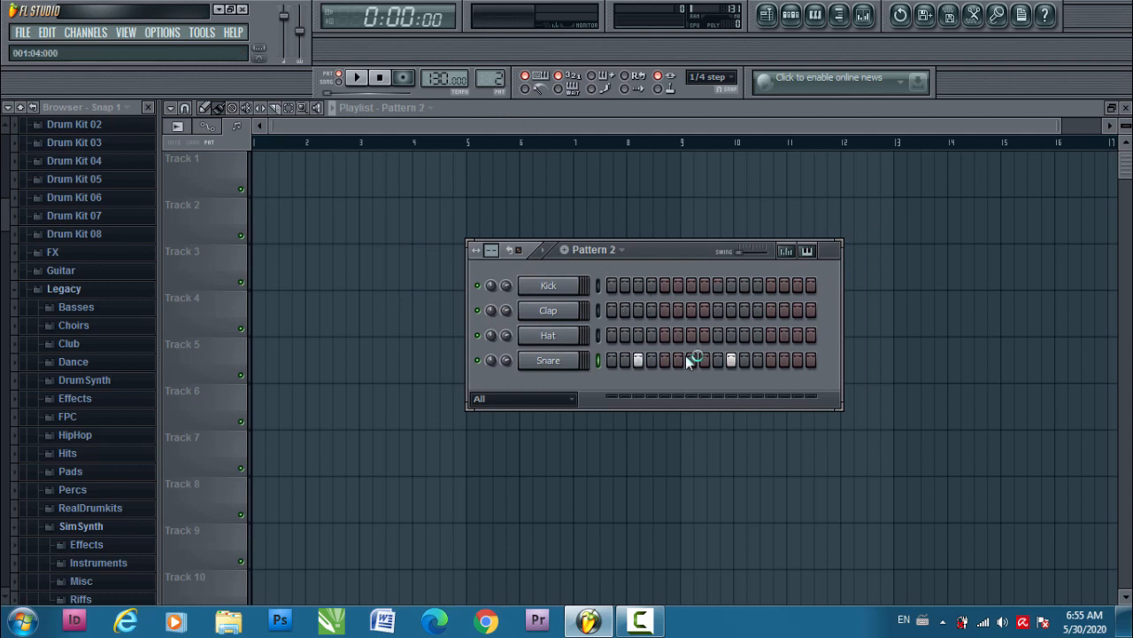
drag(683, 251, 772, 265)
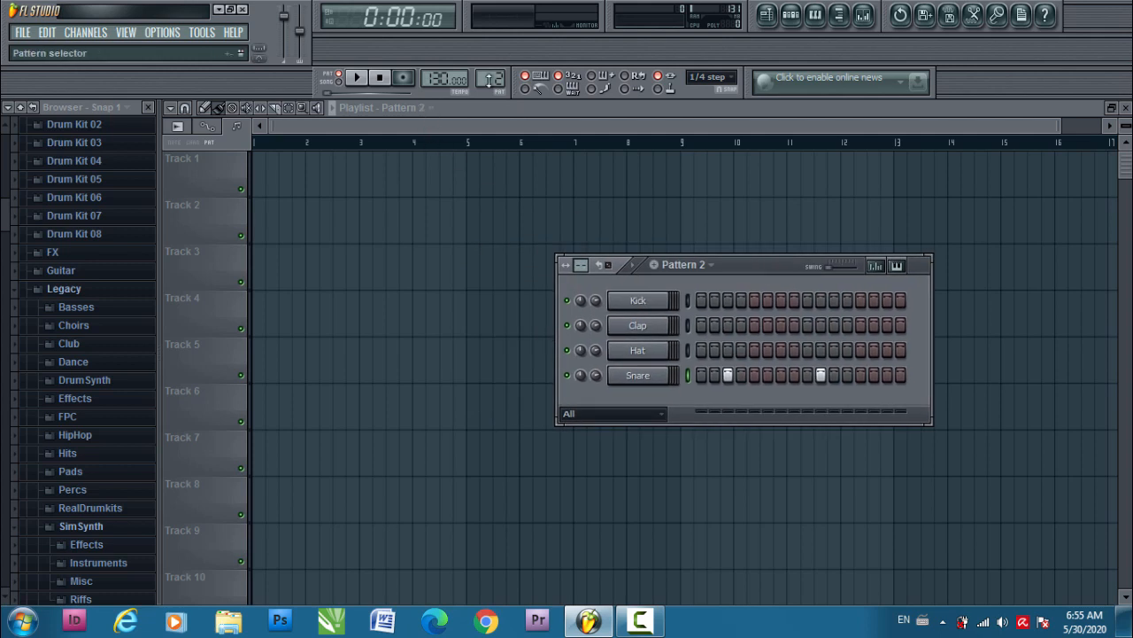
Select Pattern 1 and paint it repeatedly along Track 1 of the playlist from bar 1 through bar 10.
drag(490, 79, 490, 88)
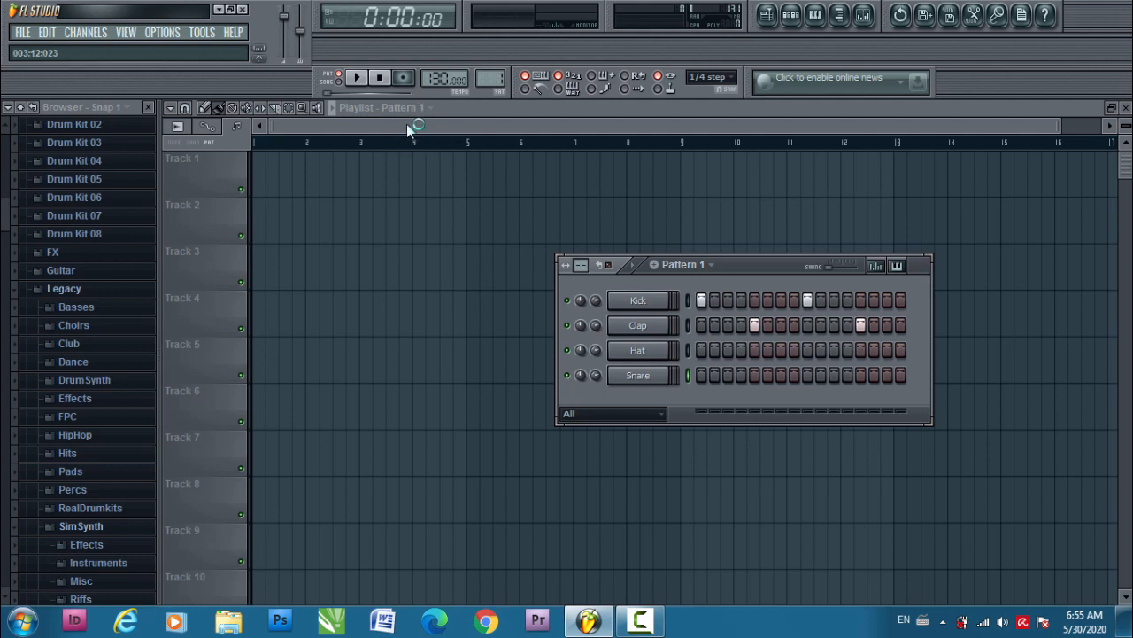
click(258, 165)
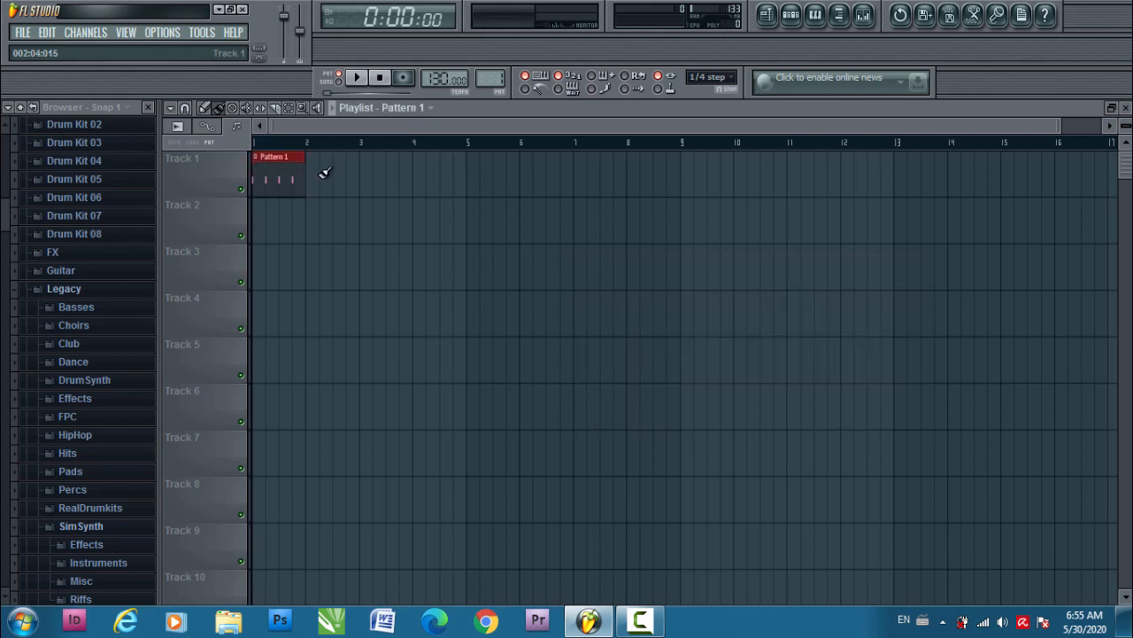
drag(301, 173, 786, 173)
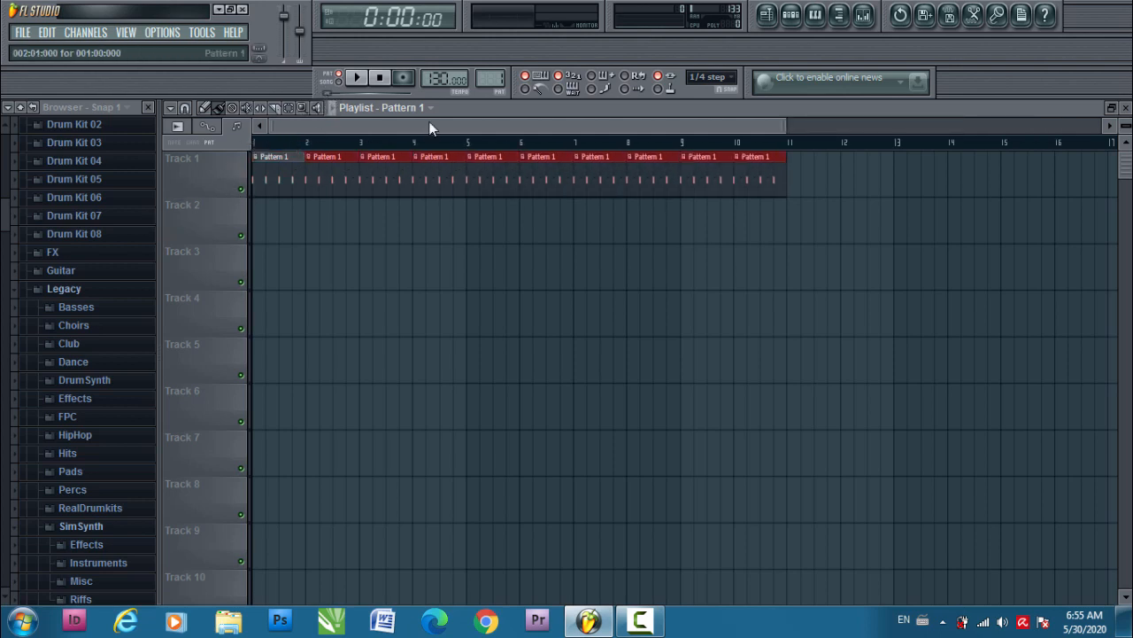
Select Pattern 2 and place one clip of it on Track 2 at bar 3, leaving no Pattern 1 clip on that track.
click(260, 229)
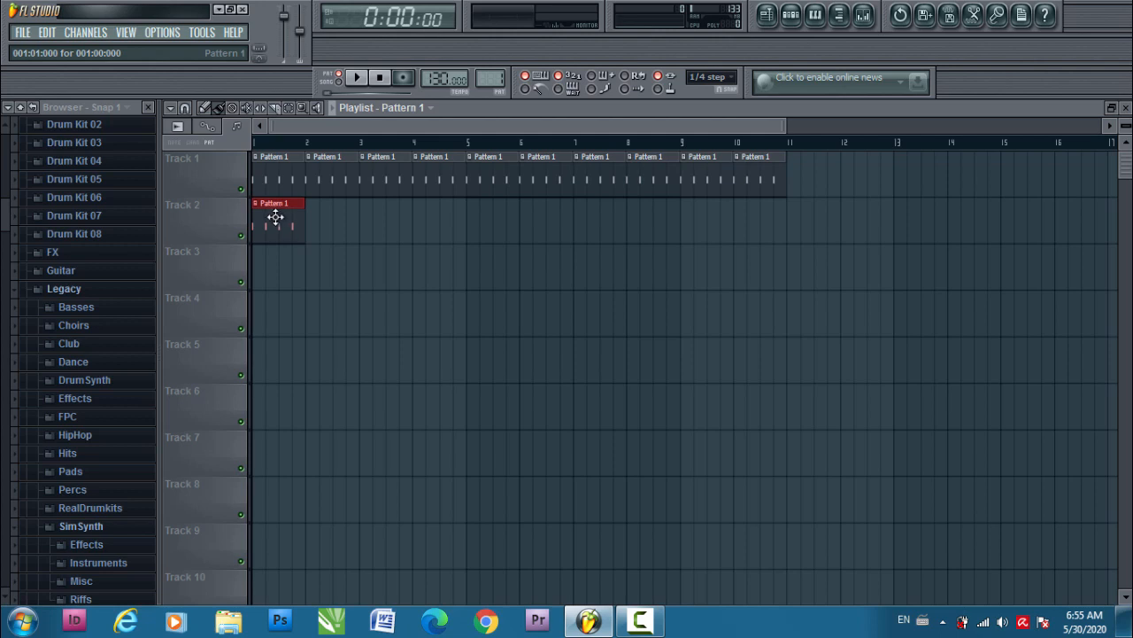
right_click(275, 219)
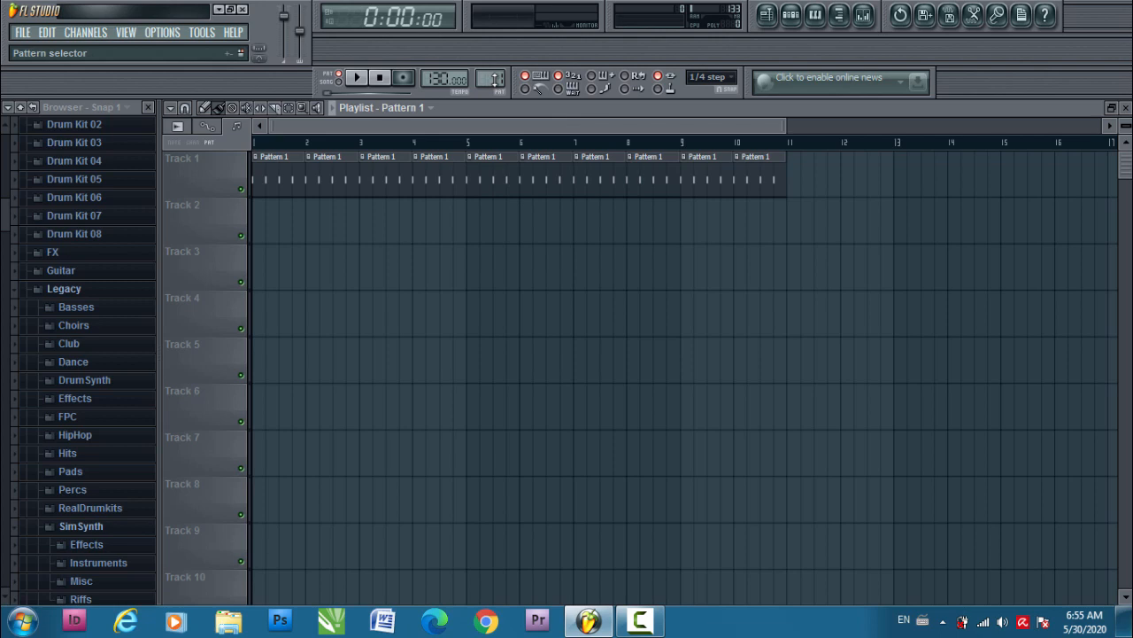
drag(495, 80, 495, 71)
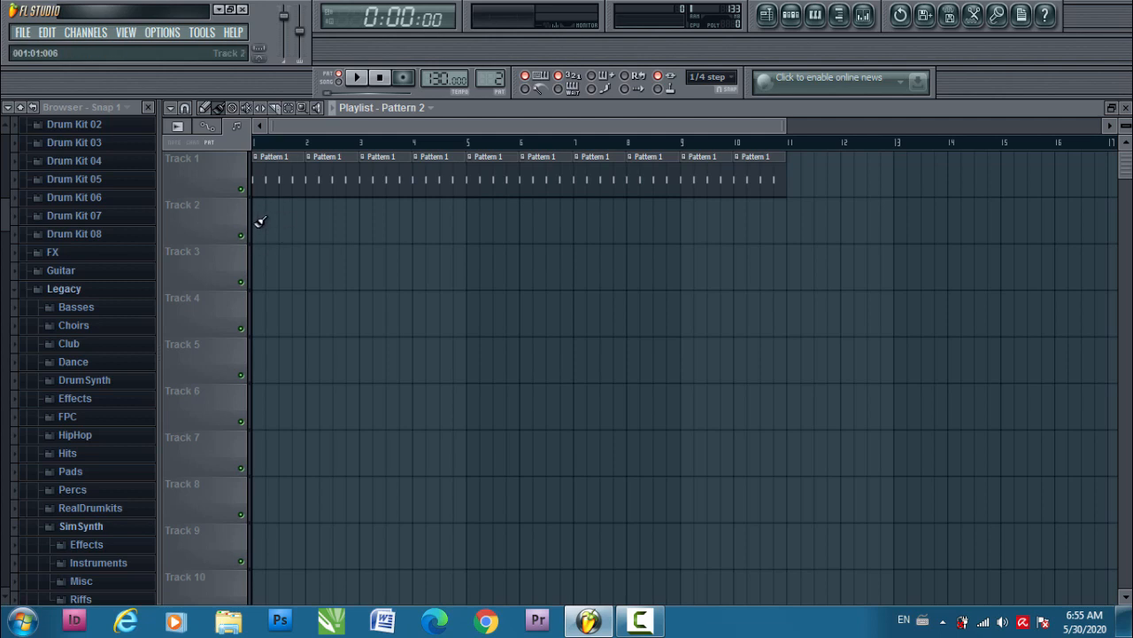
click(369, 221)
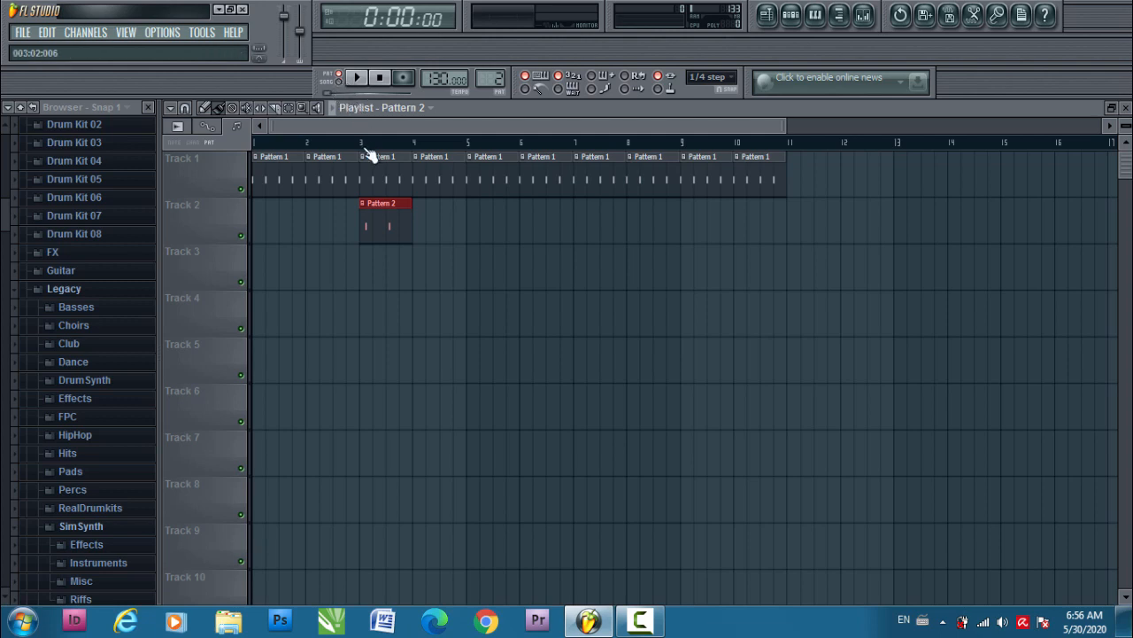
Set playback to song mode and play the playlist arrangement past bar 3, then stop it.
click(343, 86)
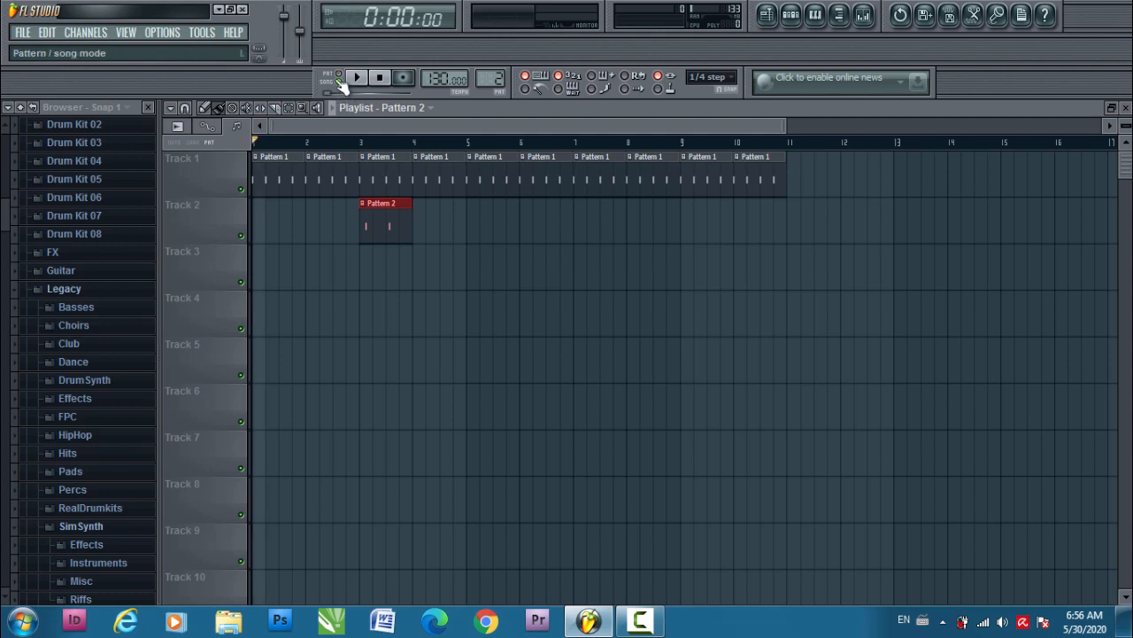
click(341, 80)
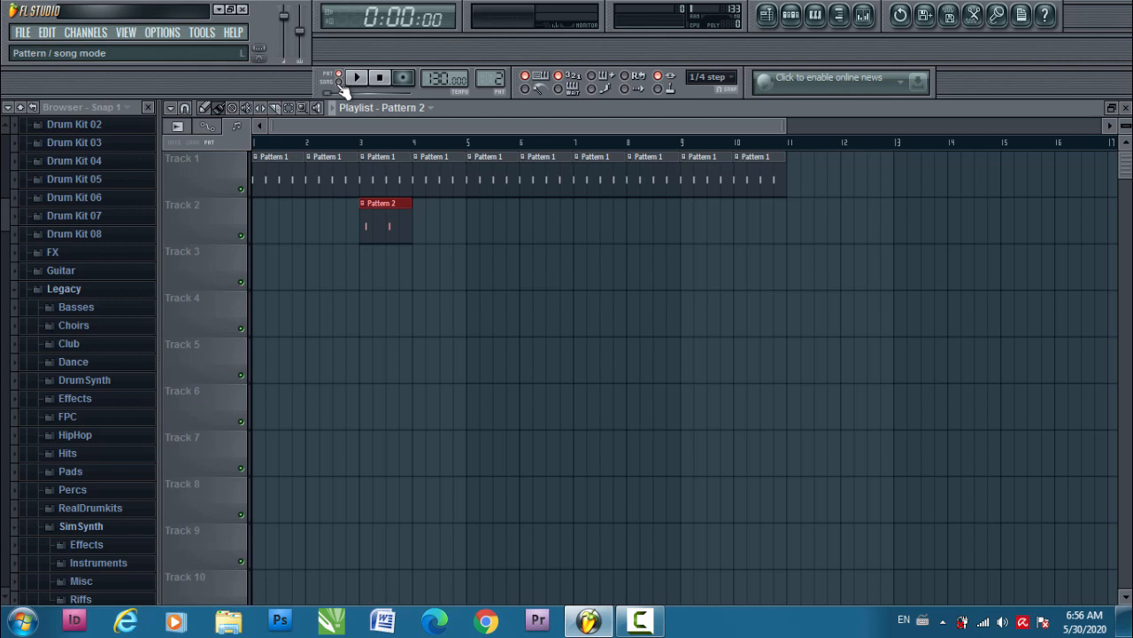
click(341, 87)
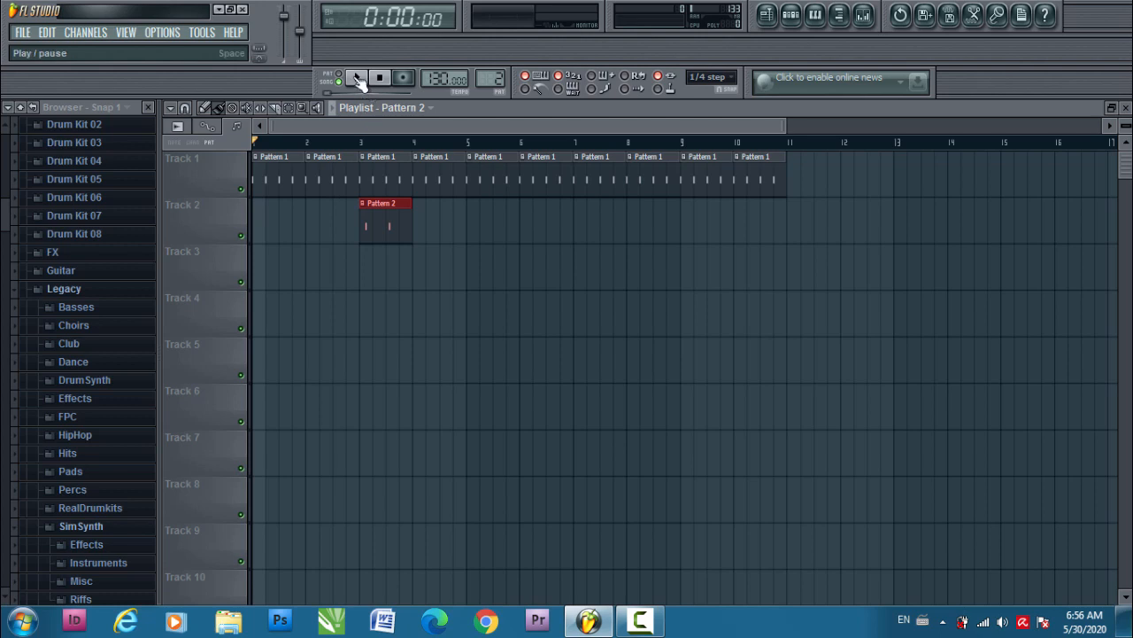
click(359, 80)
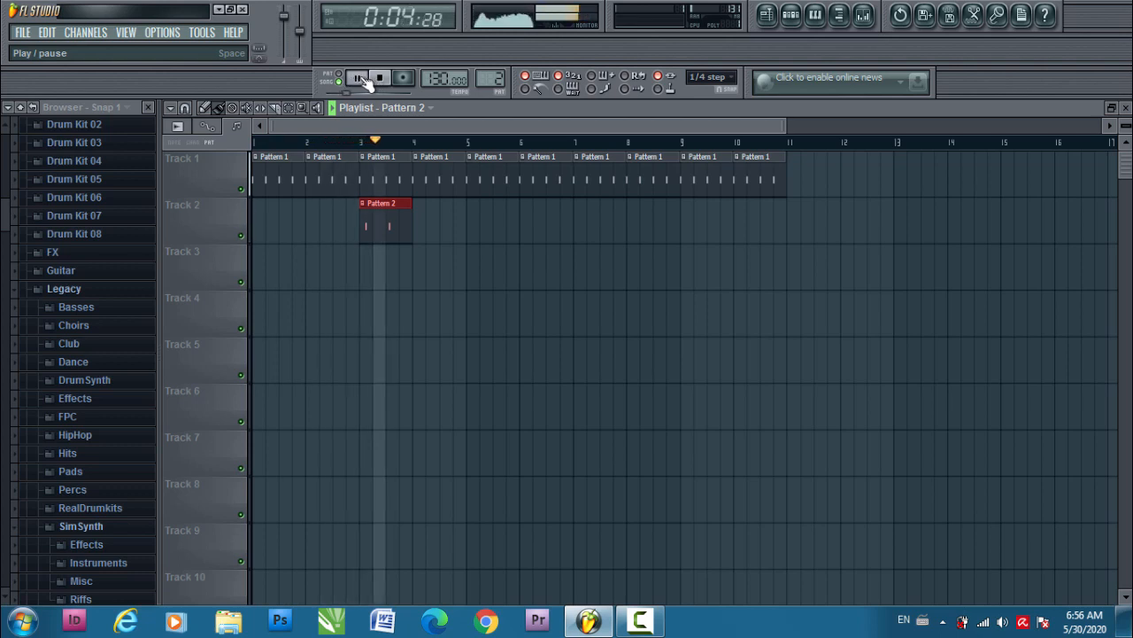
click(379, 78)
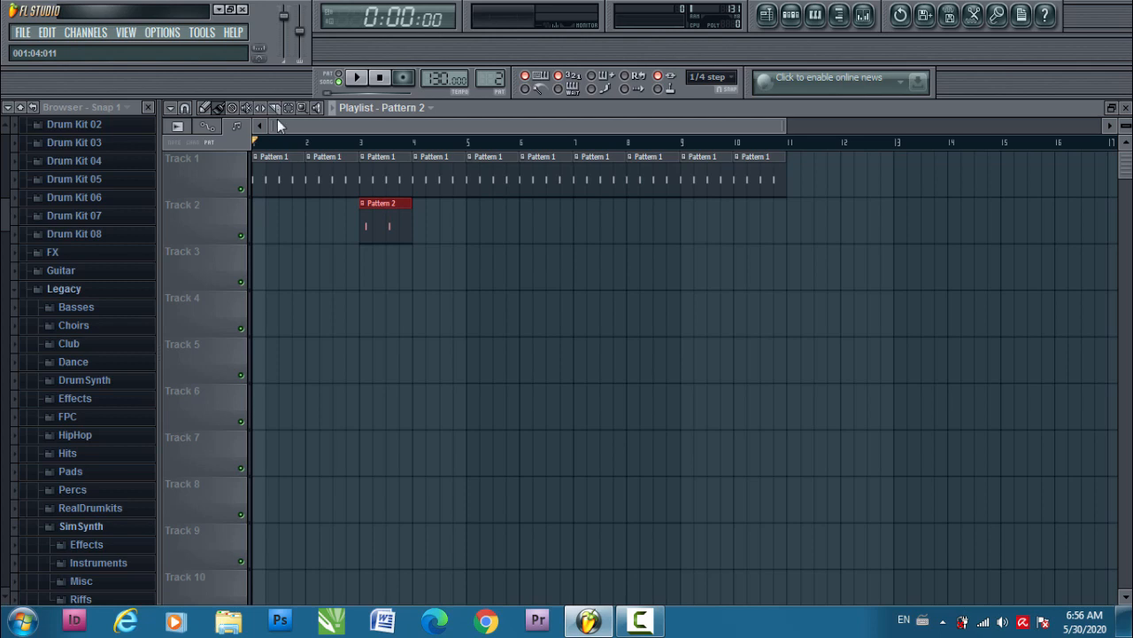
Move the Pattern 2 clip on Track 2 so that it starts at bar 4.
drag(390, 204, 437, 204)
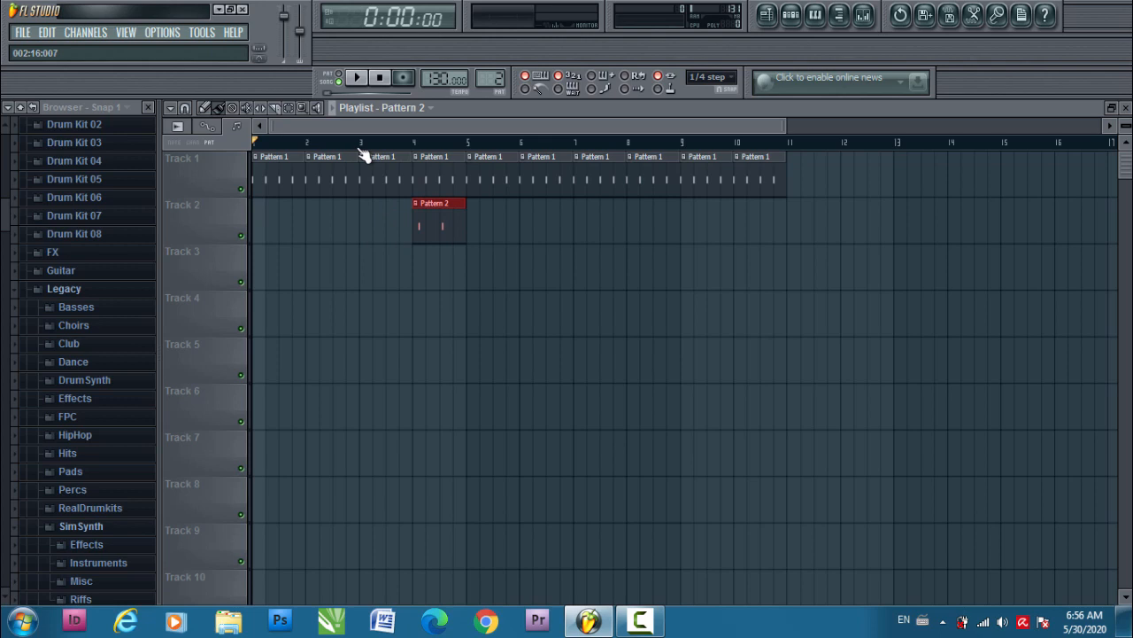
Delete the Pattern 1 clip at bar 4 of Track 1 and play the arrangement from bar 2 into bar 4.
mouse_move(361, 149)
mouse_down()
mouse_move(431, 144)
mouse_move(370, 147)
mouse_up()
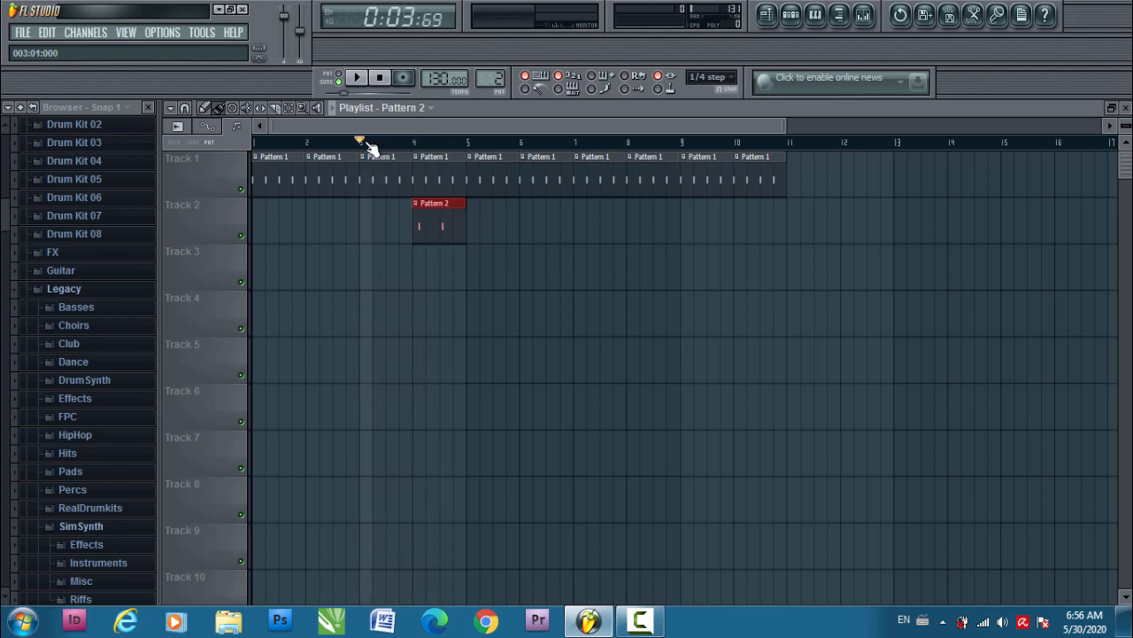
right_click(436, 160)
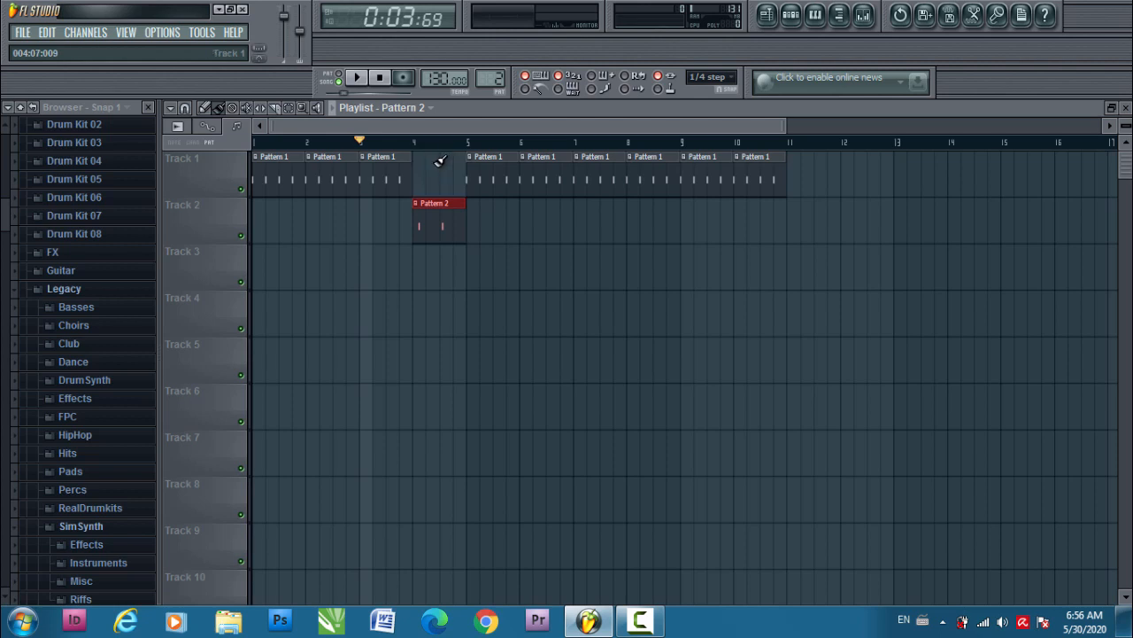
mouse_move(363, 141)
mouse_down()
mouse_move(299, 146)
mouse_move(306, 142)
mouse_up()
click(357, 78)
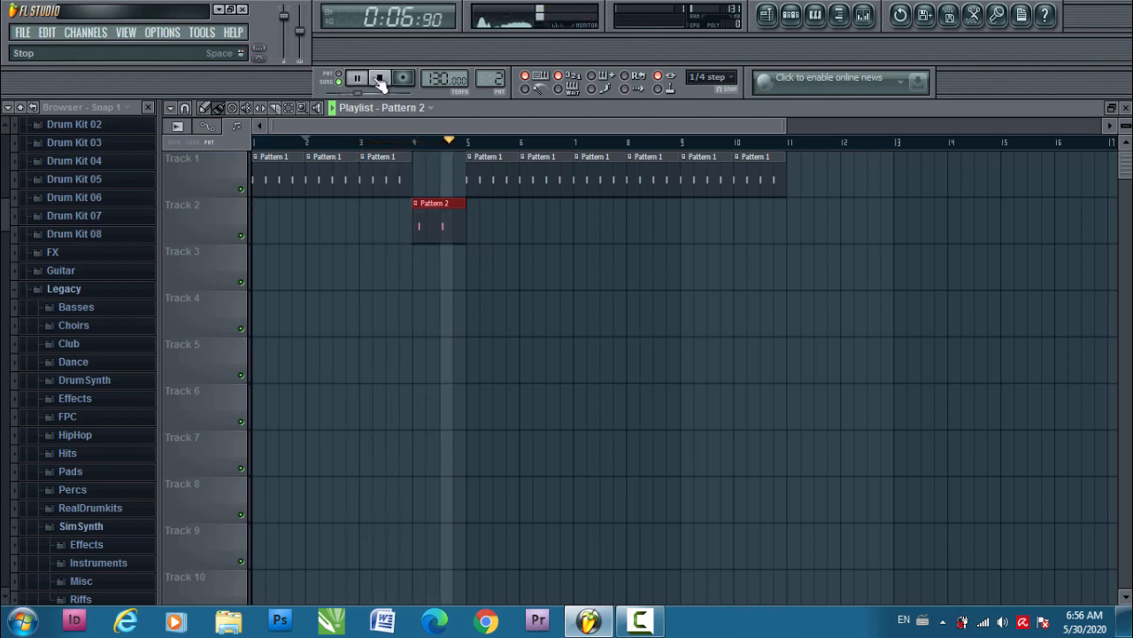
click(380, 78)
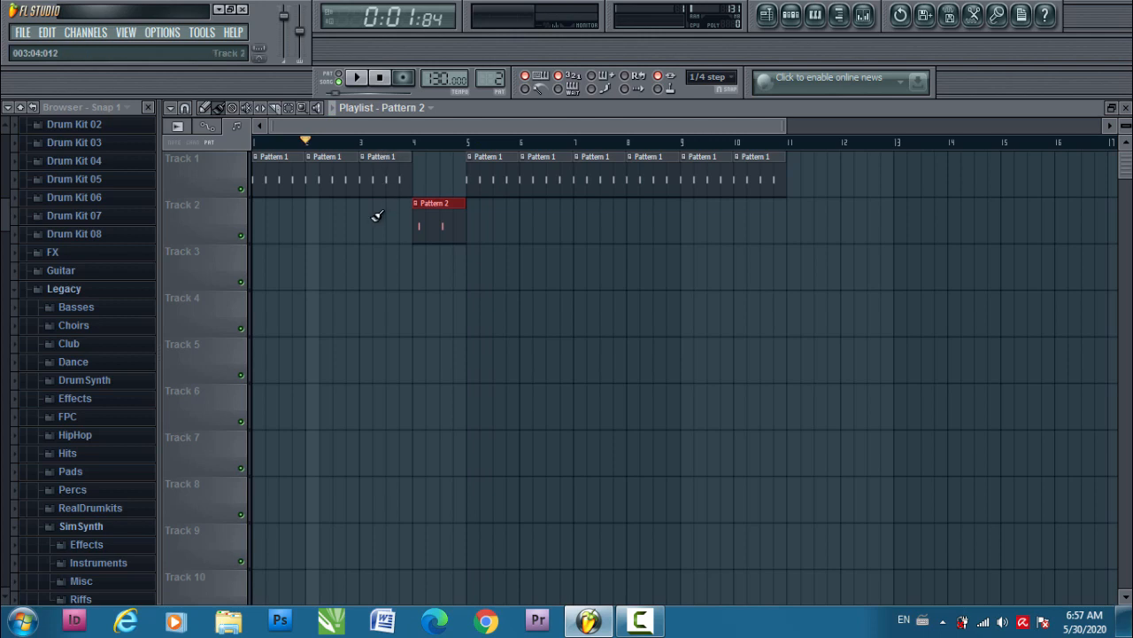
Remove the Pattern 2 clip from Track 2 and place Pattern 2 in the bar 4 gap on Track 1.
right_click(430, 216)
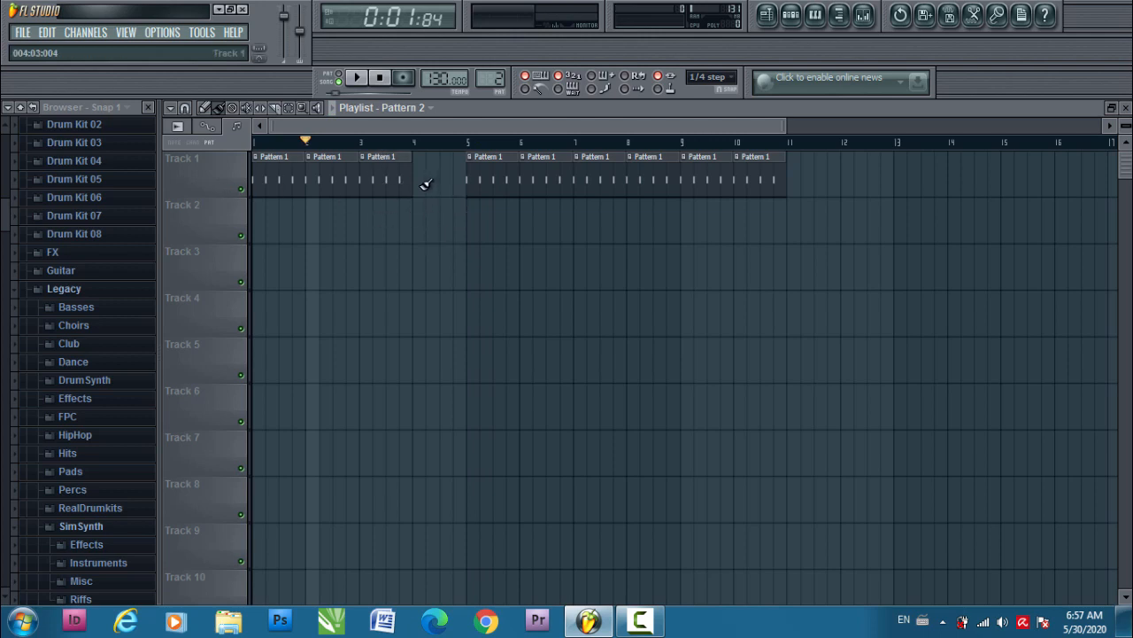
click(426, 183)
Show the step sequencer above the playlist and start a new empty project.
click(798, 16)
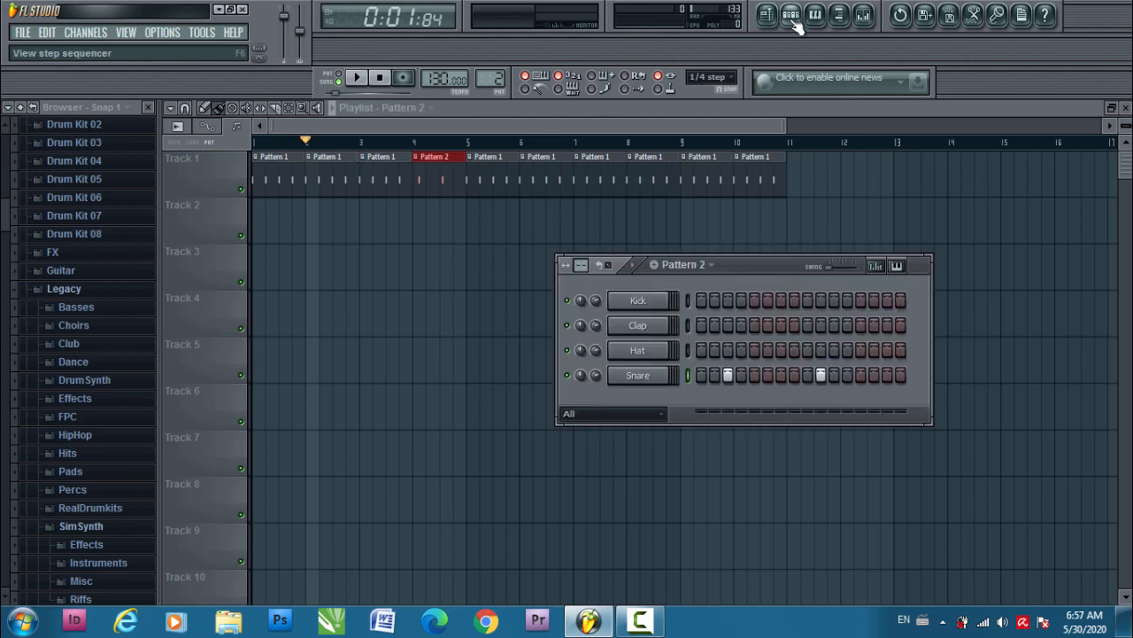
drag(768, 265, 666, 158)
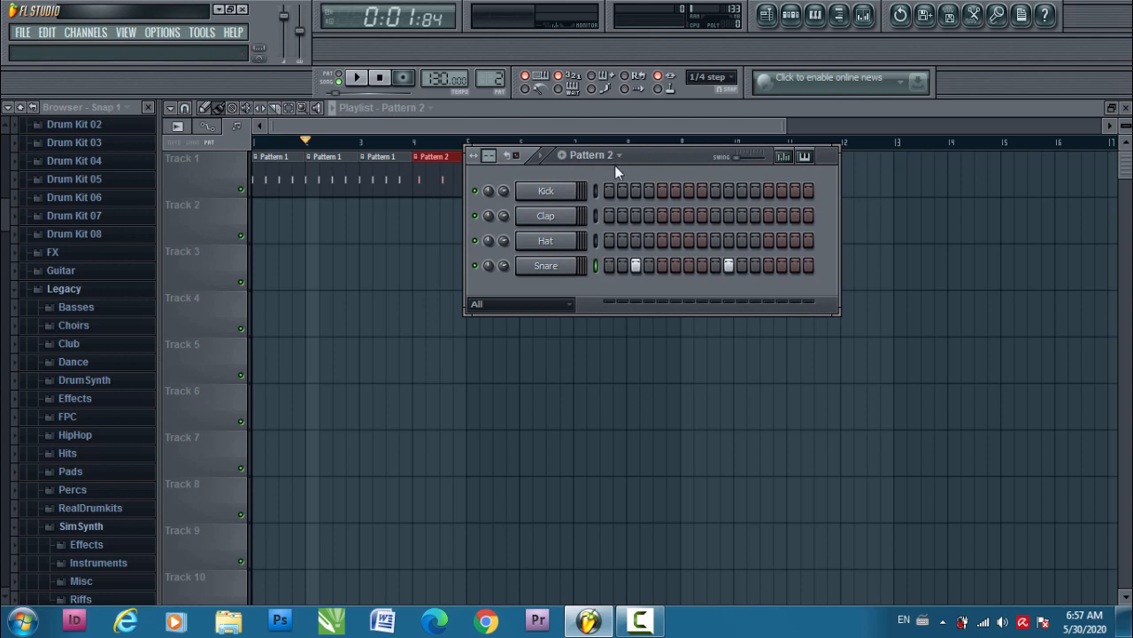
click(24, 34)
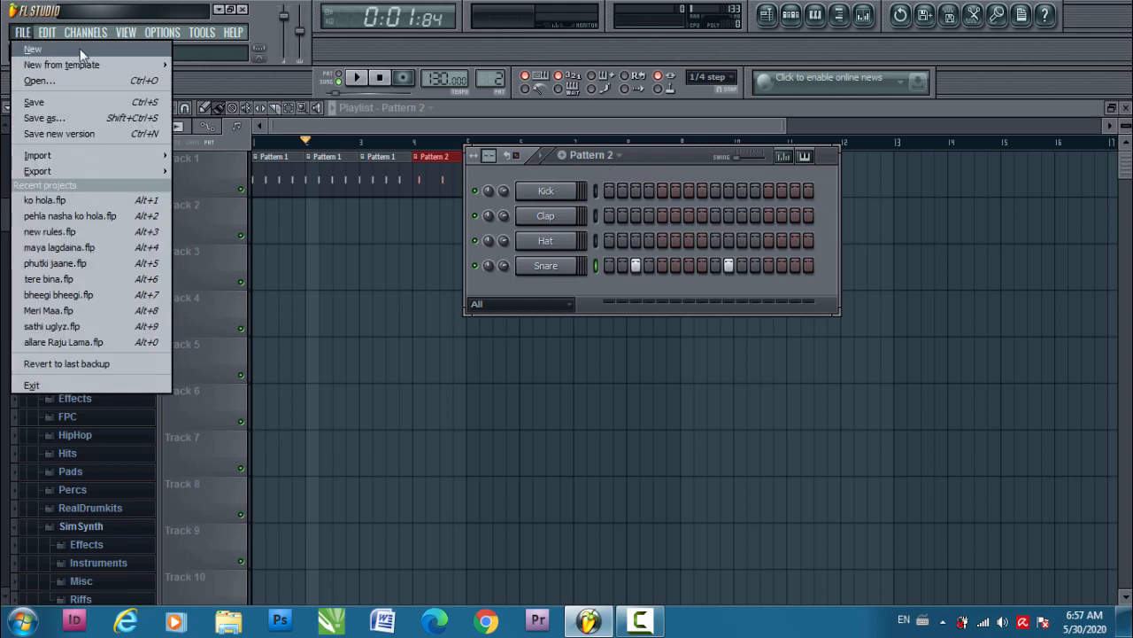
click(85, 47)
click(601, 374)
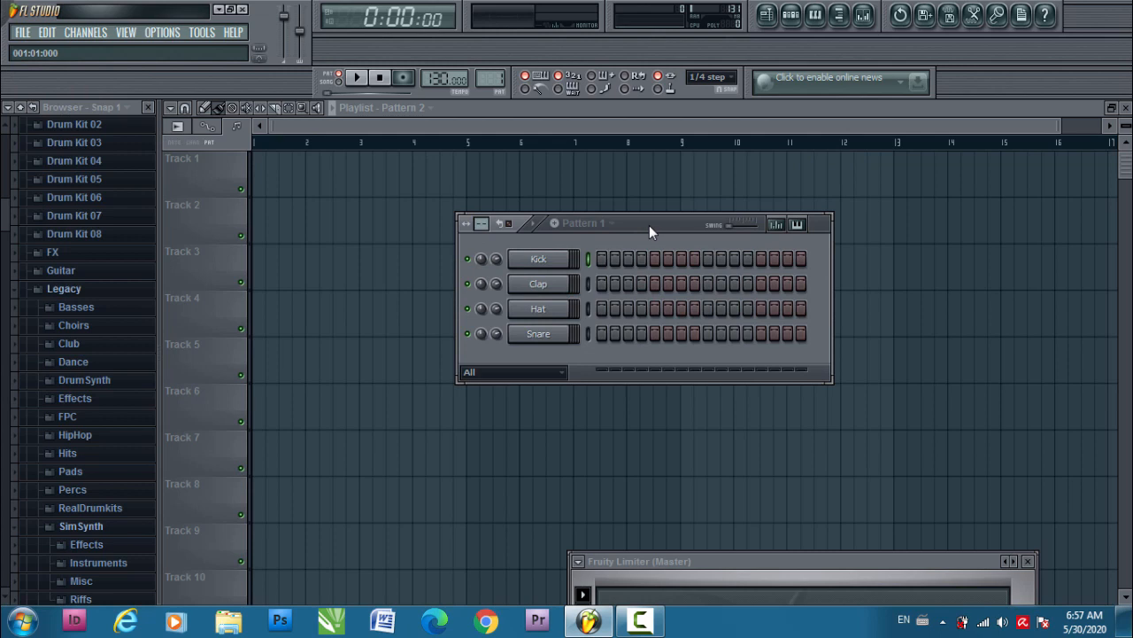
Rename Pattern 1 as "drum" in the step sequencer.
mouse_move(652, 222)
mouse_down()
mouse_move(668, 188)
mouse_move(657, 215)
mouse_up()
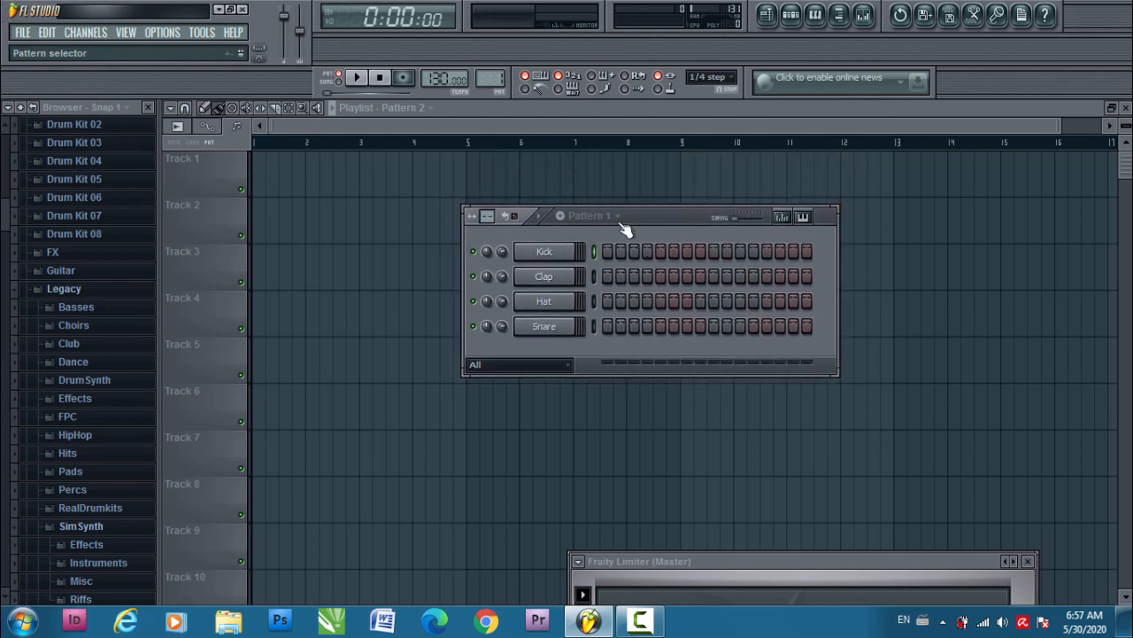
click(562, 217)
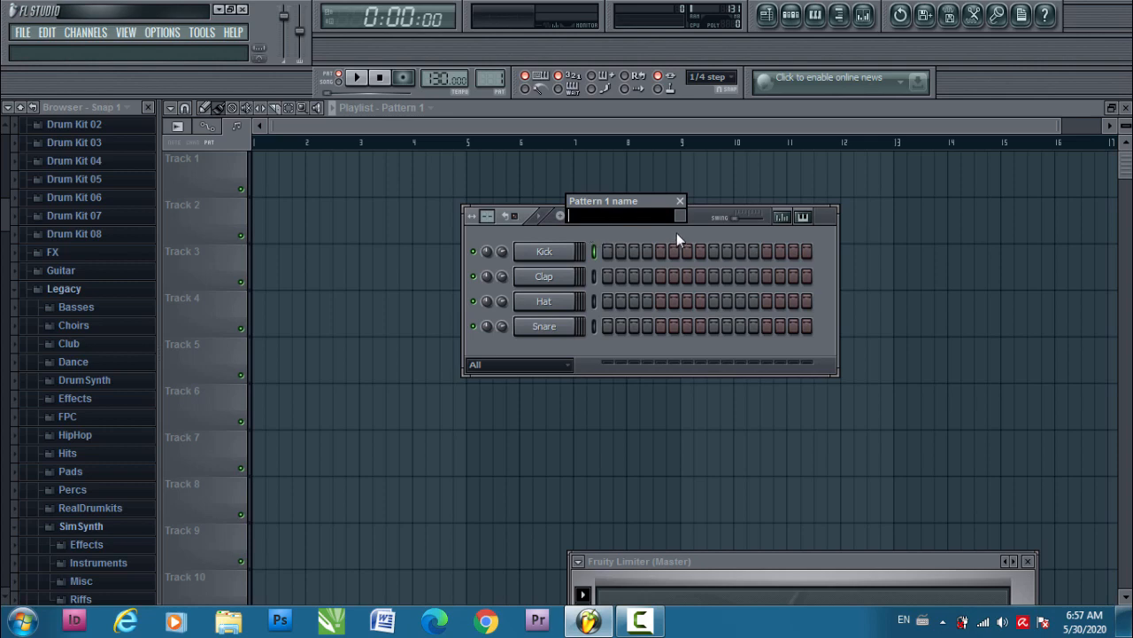
text(drum)
key(Return)
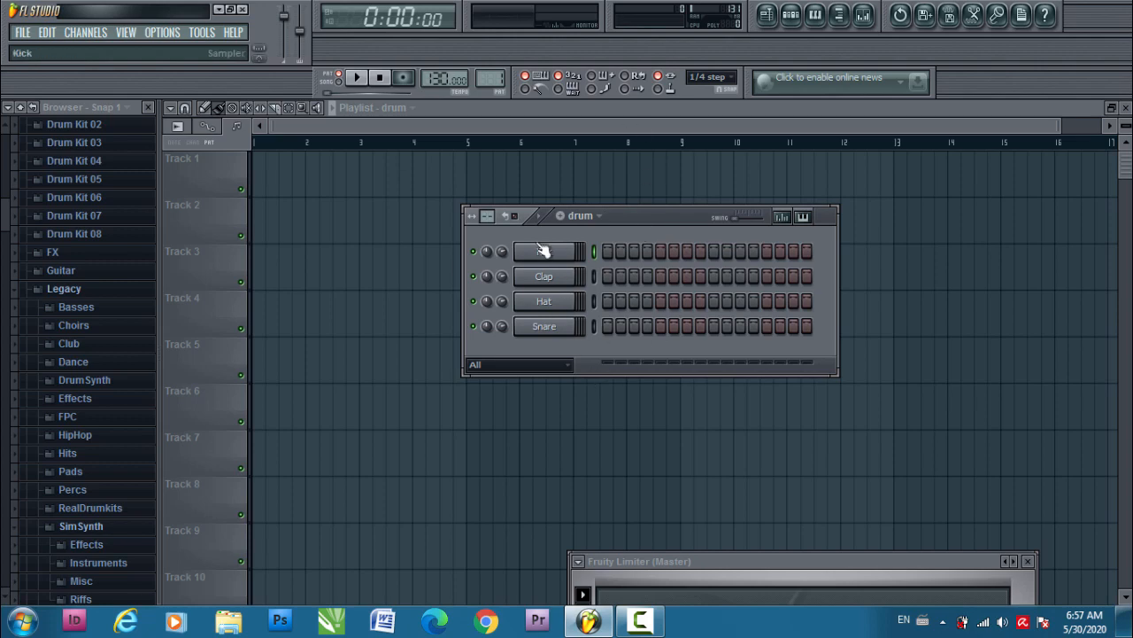
drag(641, 216, 684, 212)
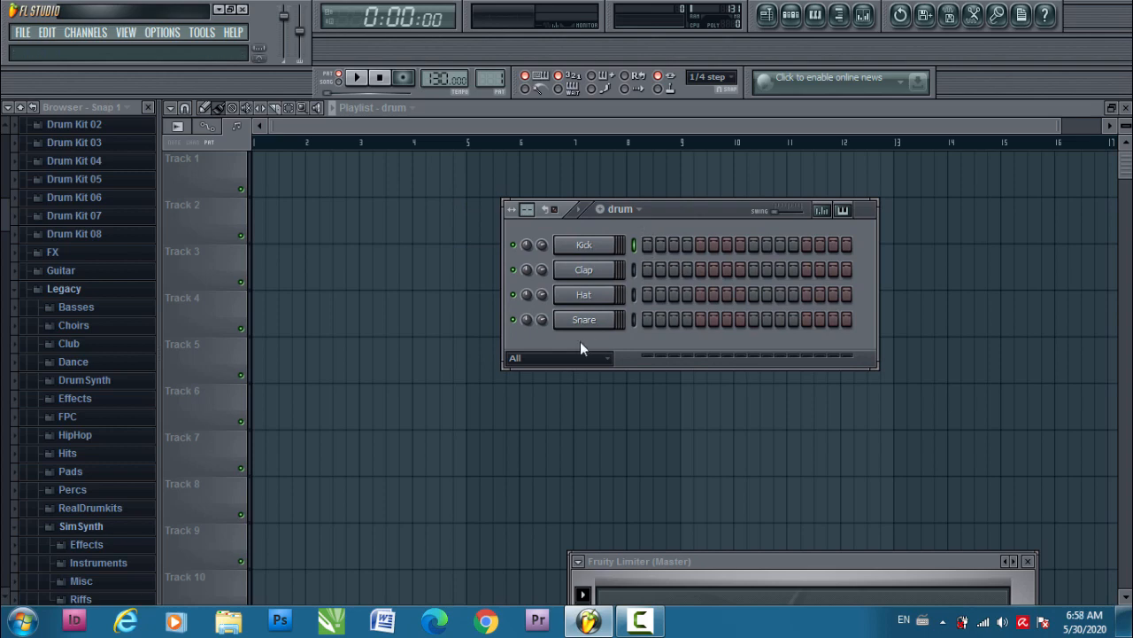
Add an FPC channel to the project and move its plugin window clear of the track names.
click(85, 33)
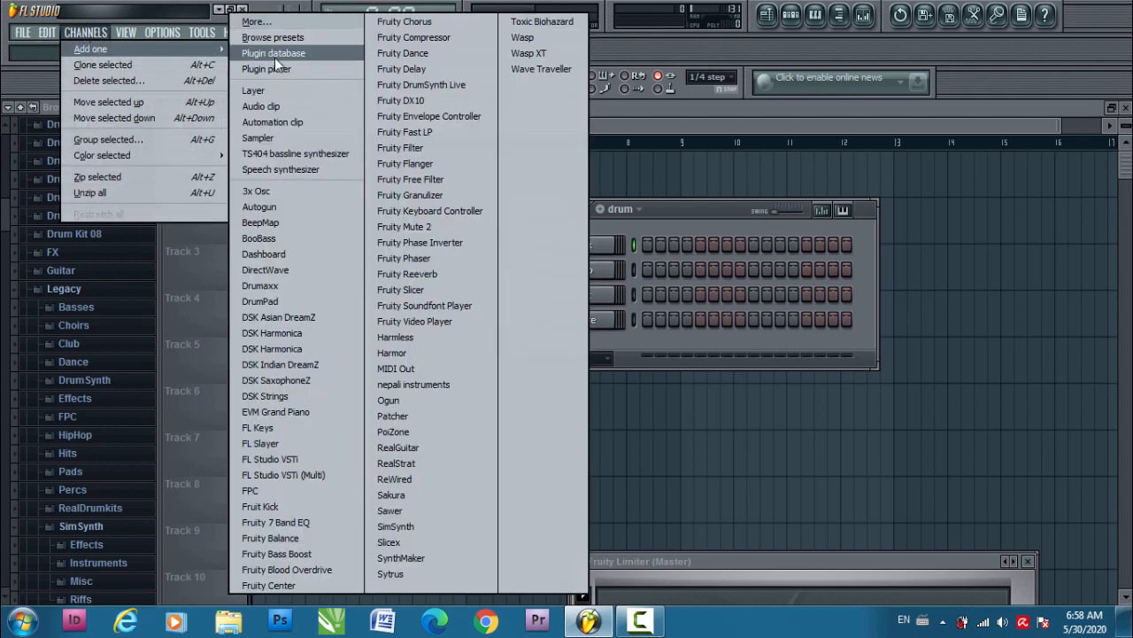
click(264, 492)
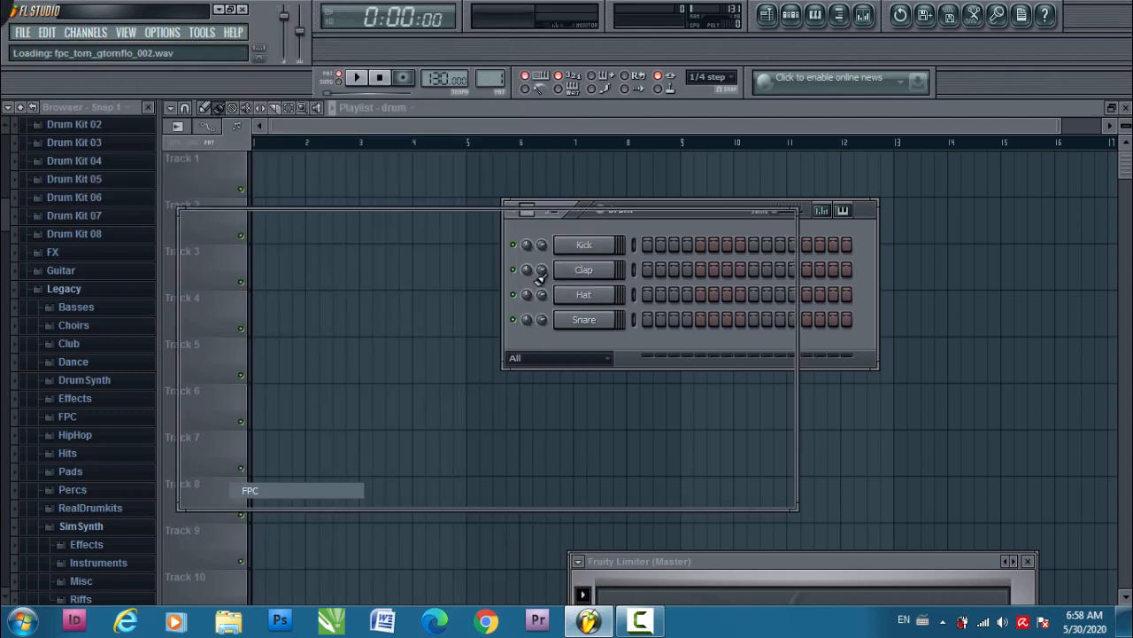
drag(537, 221, 838, 168)
Audition several FPC pads, including Snare 1, Open HiHat, Mid Tom, Lo Tom and Floor Tom.
click(565, 315)
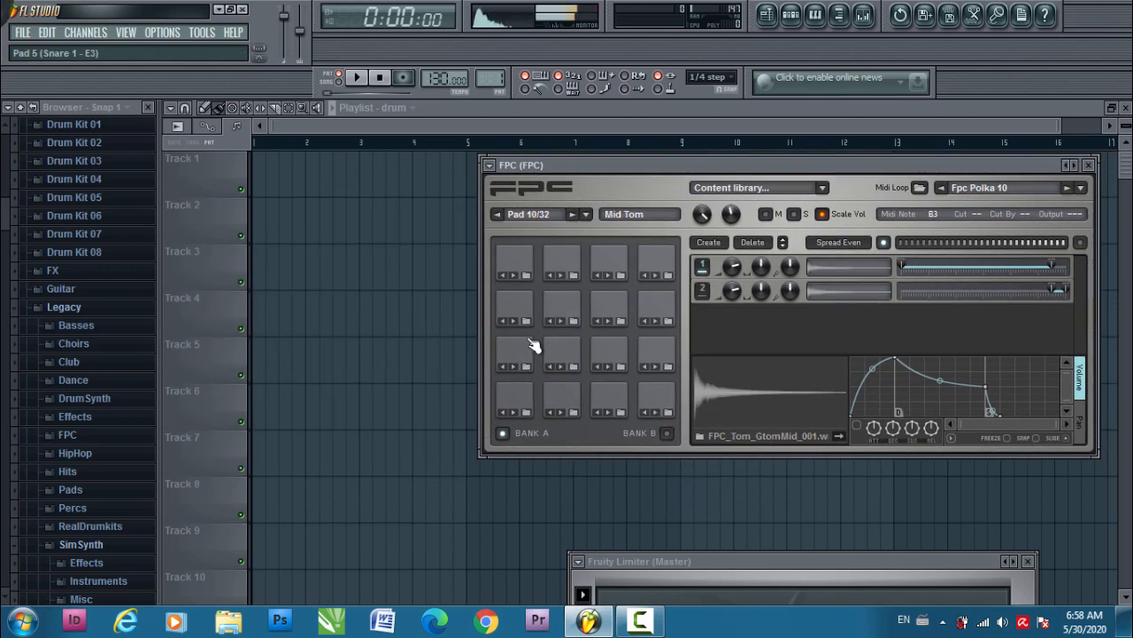
click(524, 358)
click(613, 357)
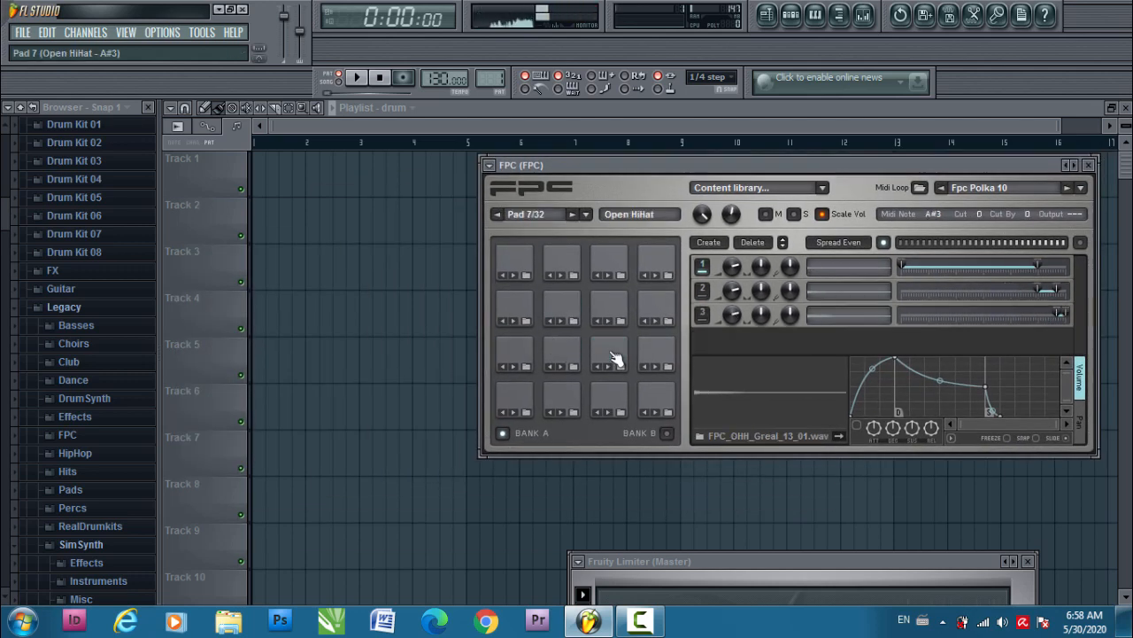
click(610, 310)
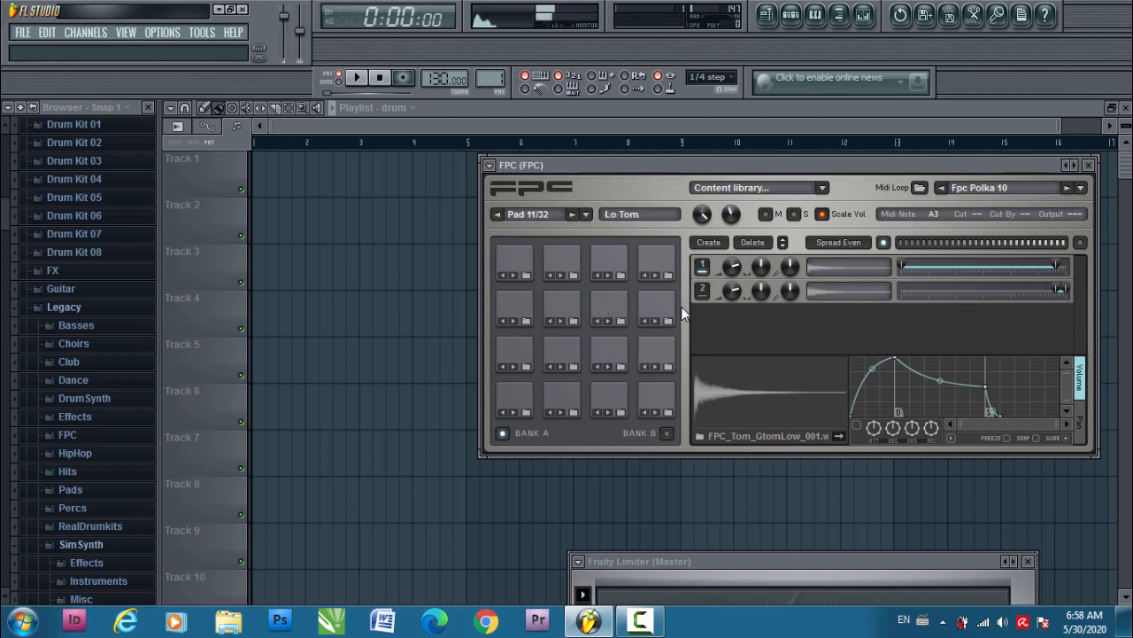
click(655, 311)
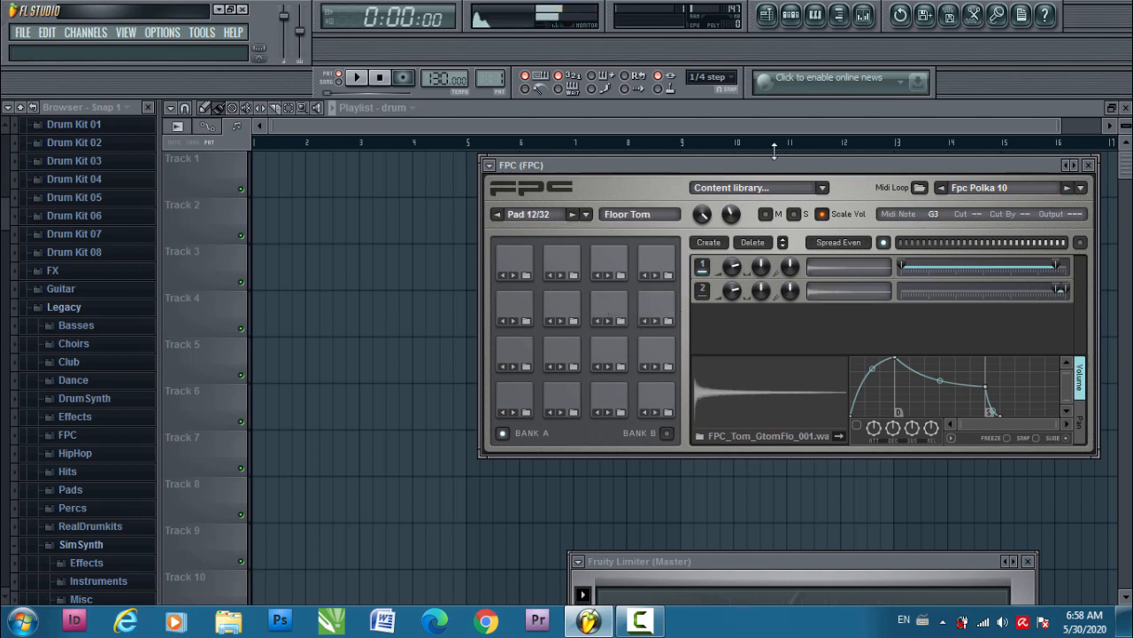
Open the FPC channel's piano roll at the named drum rows from Kick Drum to Lite Crash.
drag(496, 188, 655, 416)
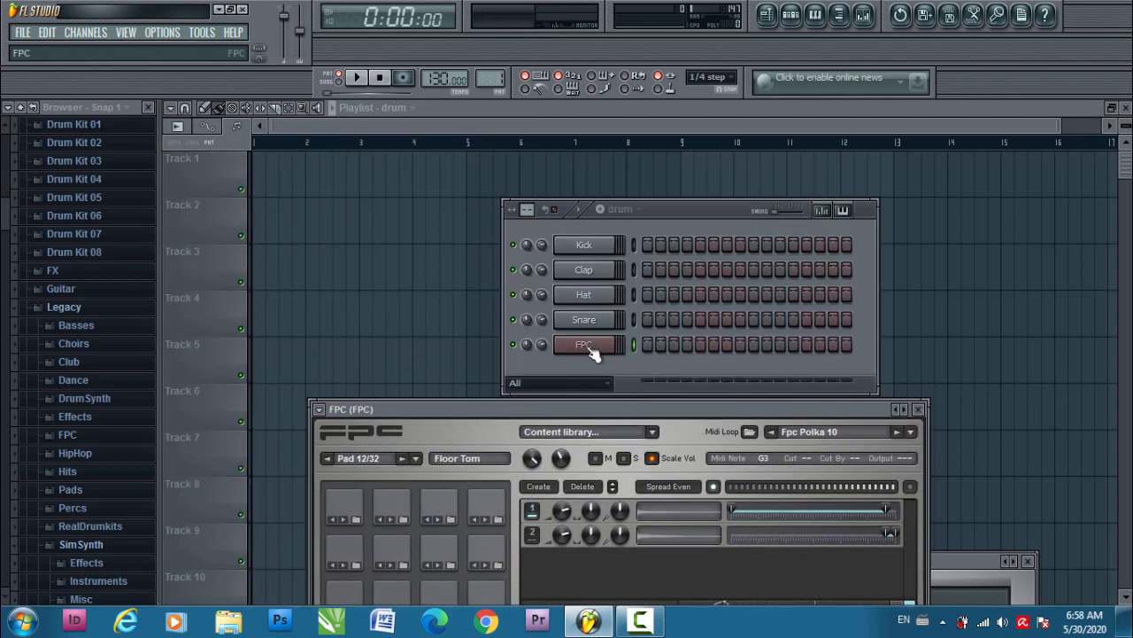
right_click(589, 348)
click(632, 343)
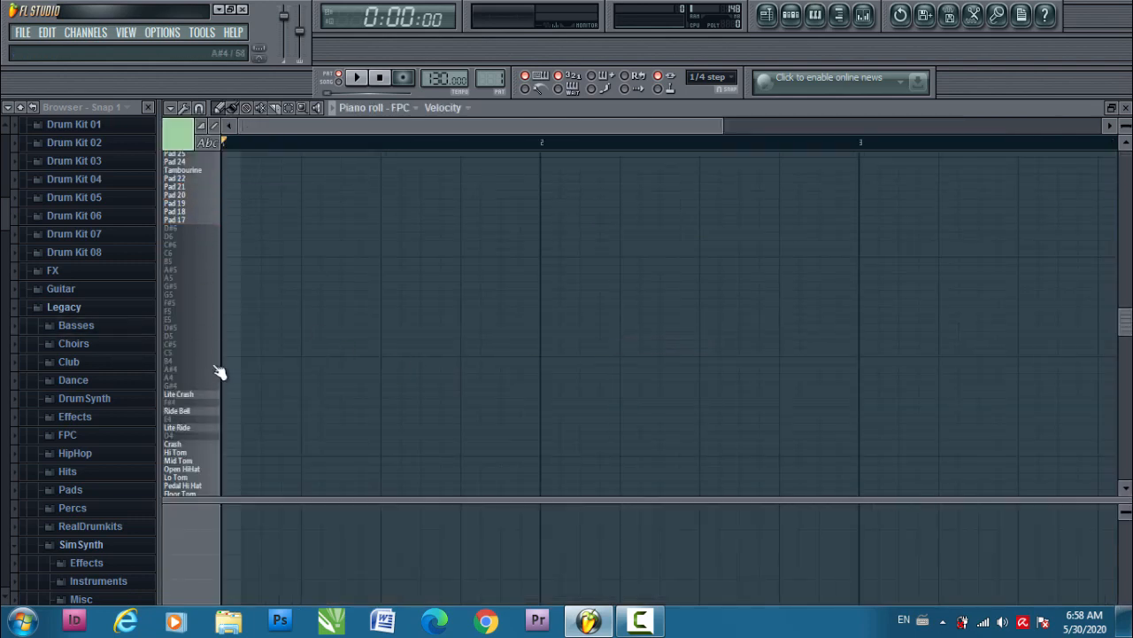
scroll(208, 381, down, 3)
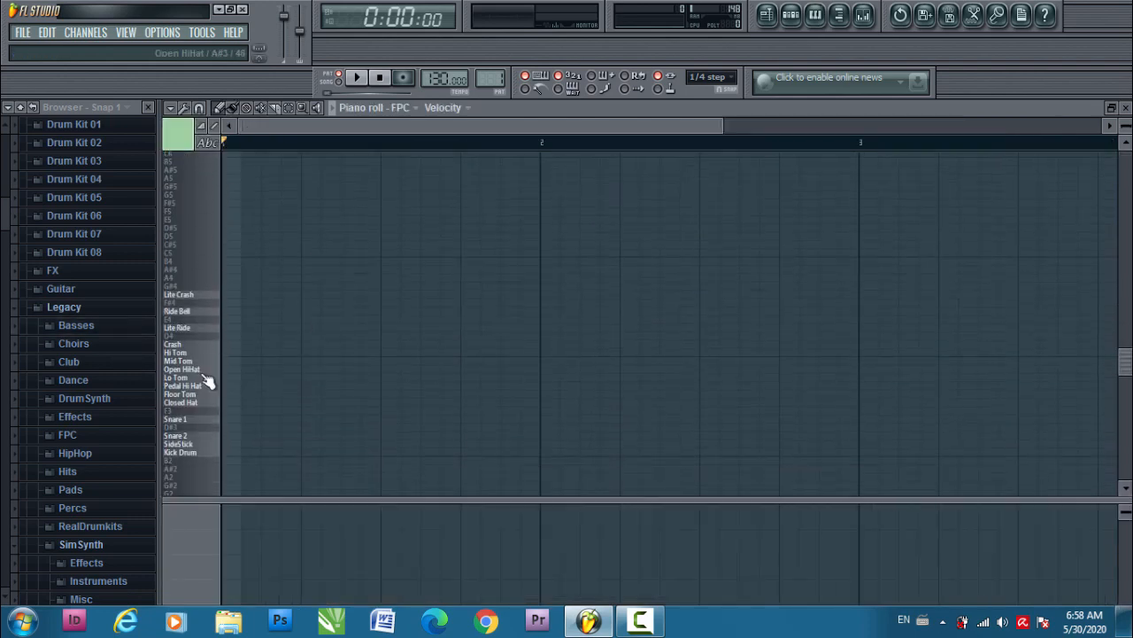
Place bar 1 notes on Kick Drum at beats 1 and 3, Closed Hat at beat 2 and F3 at beat 4, and play the pattern.
click(241, 452)
click(311, 403)
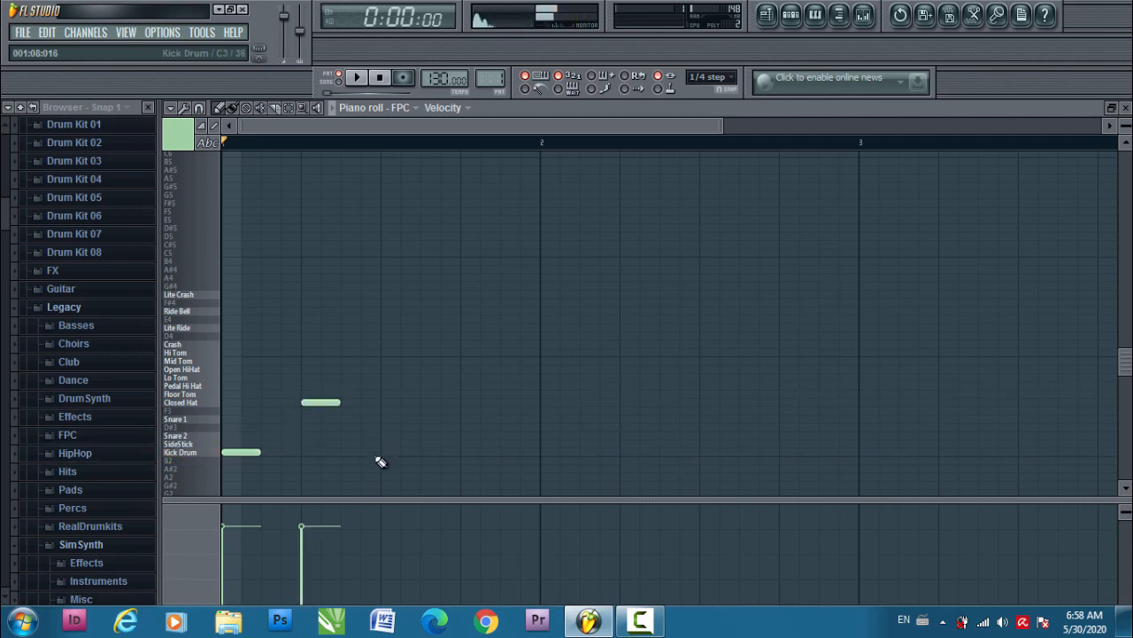
click(388, 453)
click(468, 411)
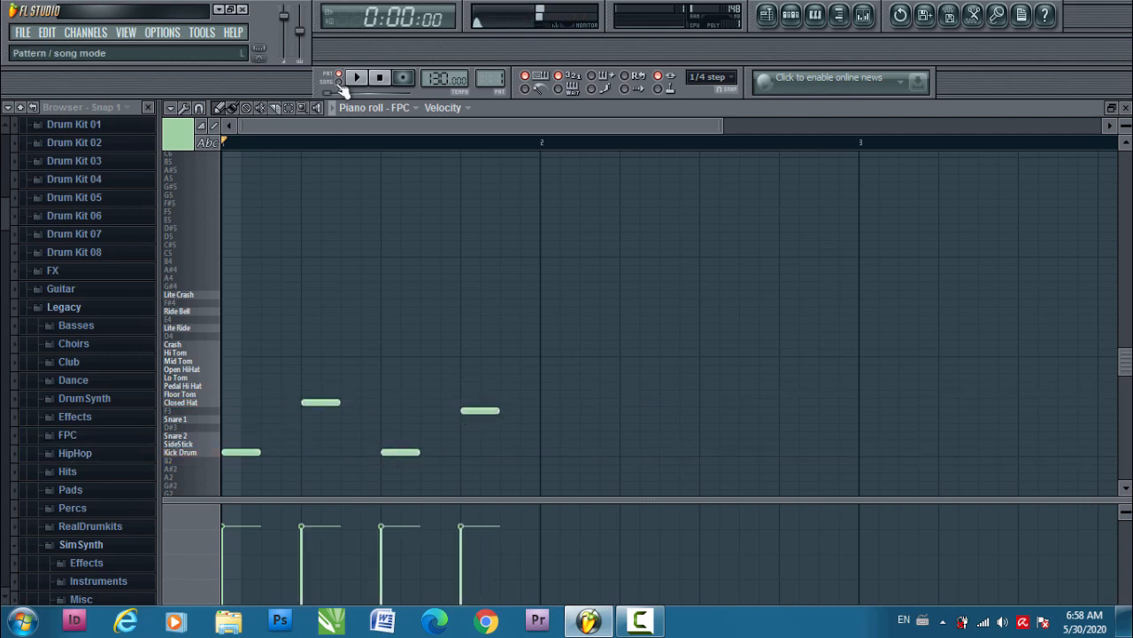
click(358, 78)
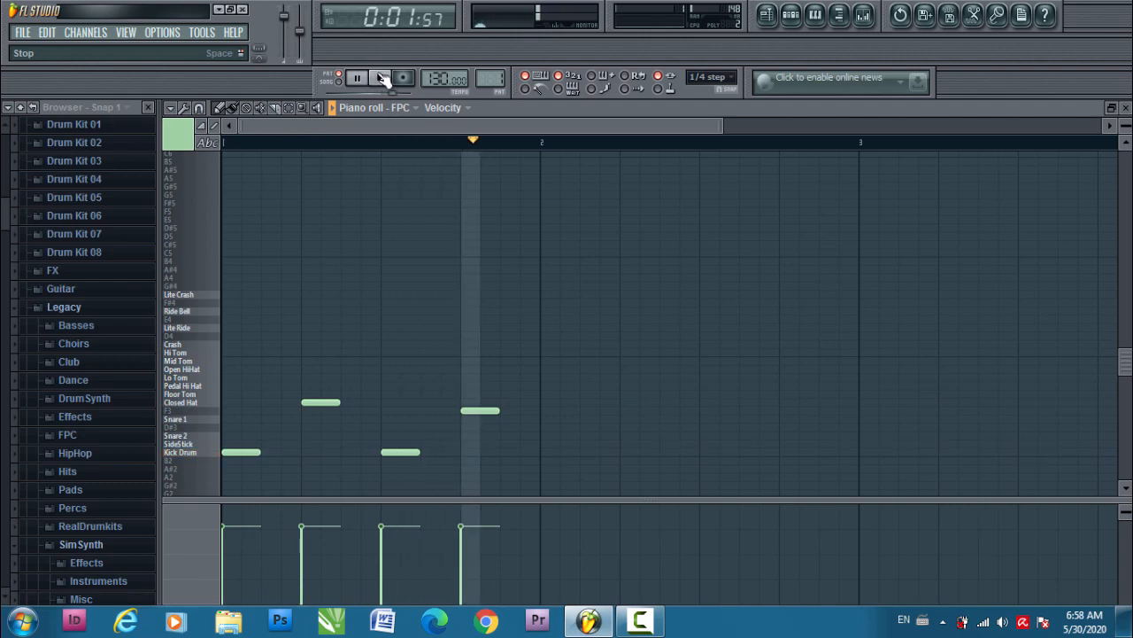
click(382, 78)
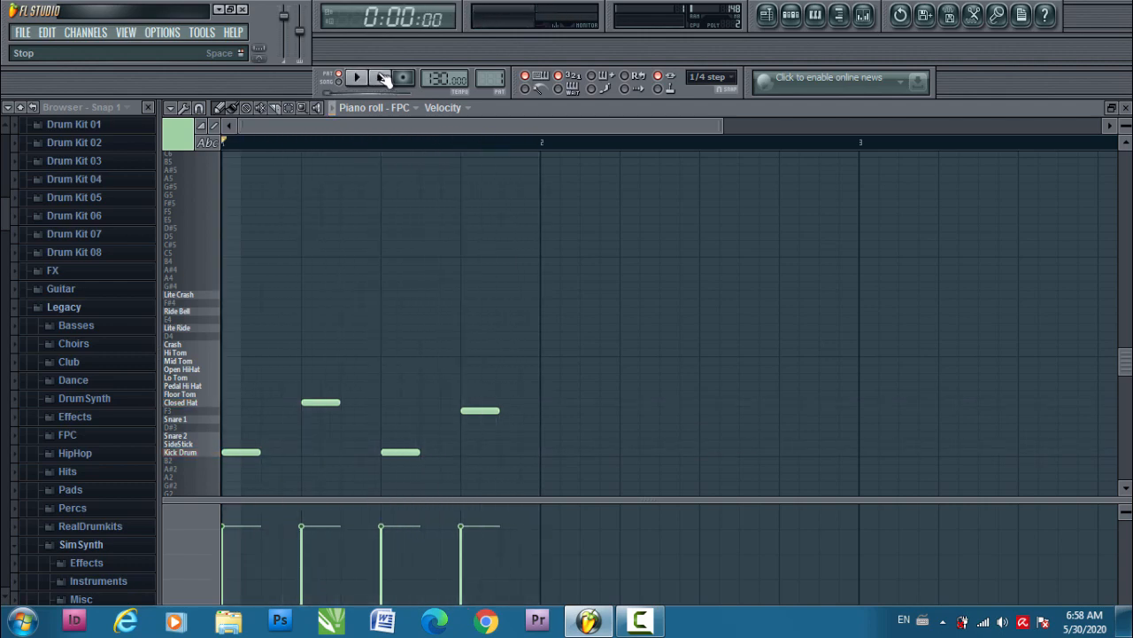
Delete all four hand-placed notes from the FPC piano roll.
right_click(478, 410)
right_click(400, 453)
right_click(321, 403)
right_click(241, 452)
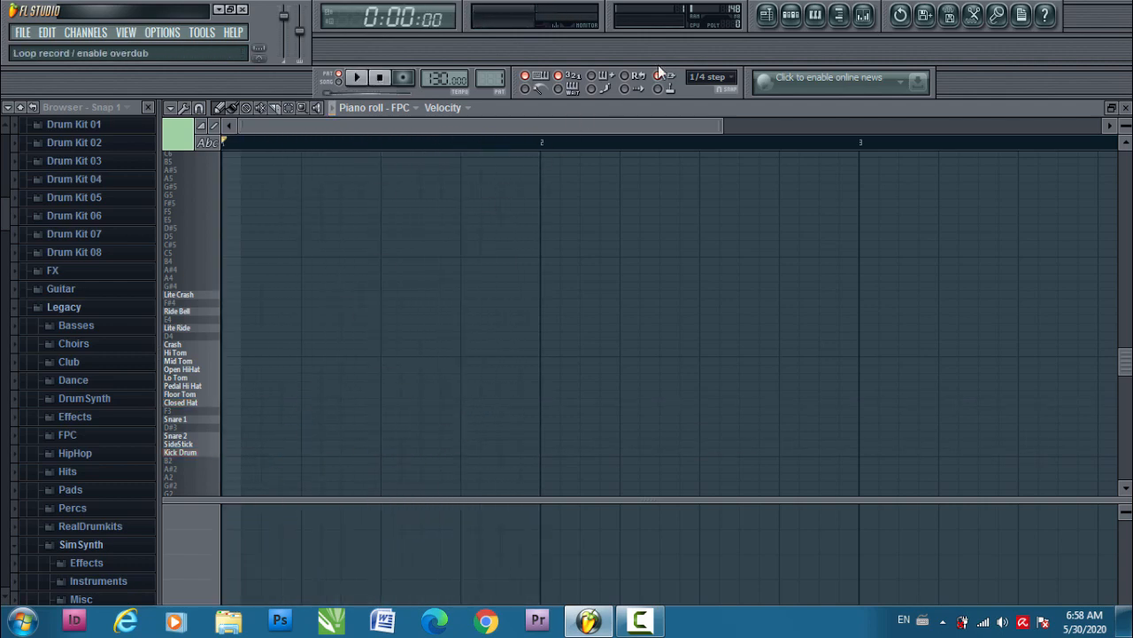
Reopen the FPC plugin from the step sequencer and load the Country MIDI loop "Fpc Country 13".
click(795, 21)
click(599, 346)
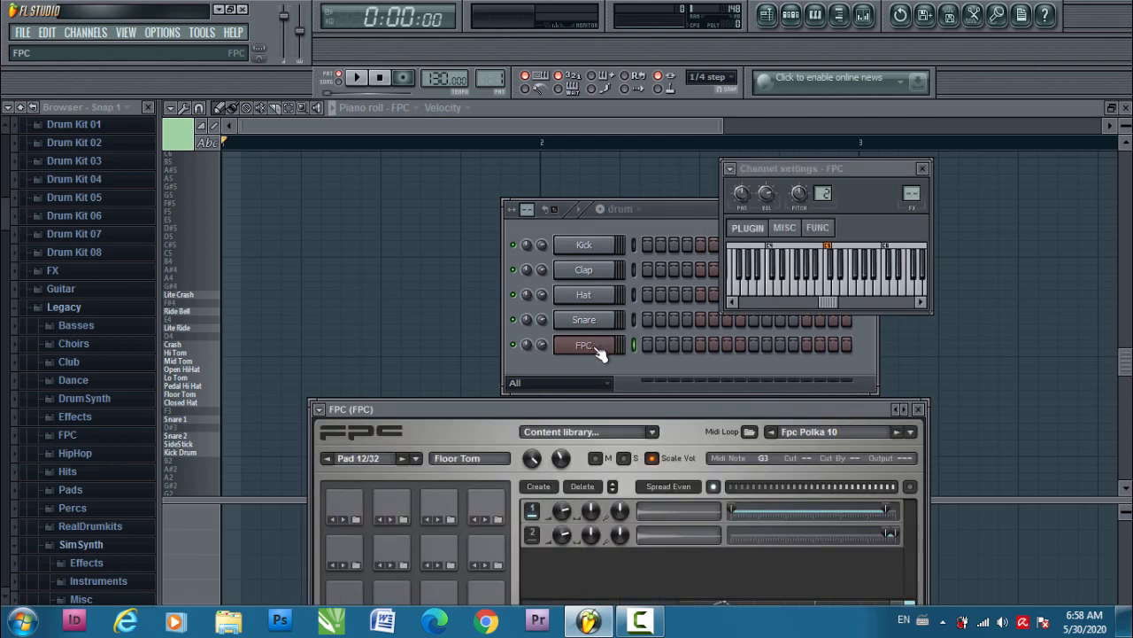
drag(630, 408, 648, 179)
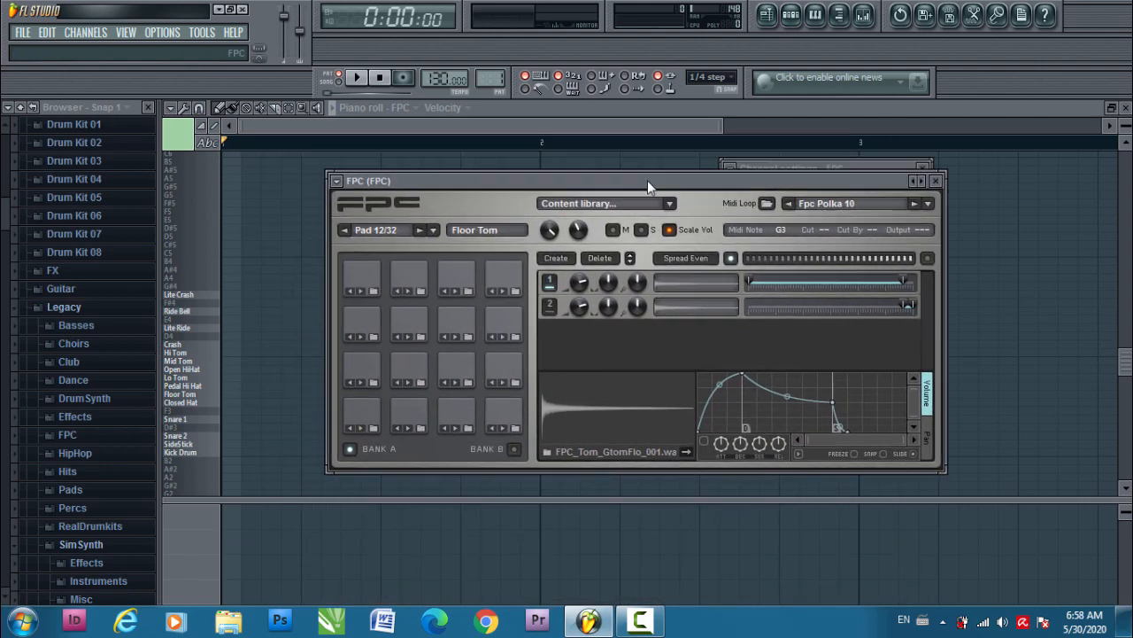
click(929, 207)
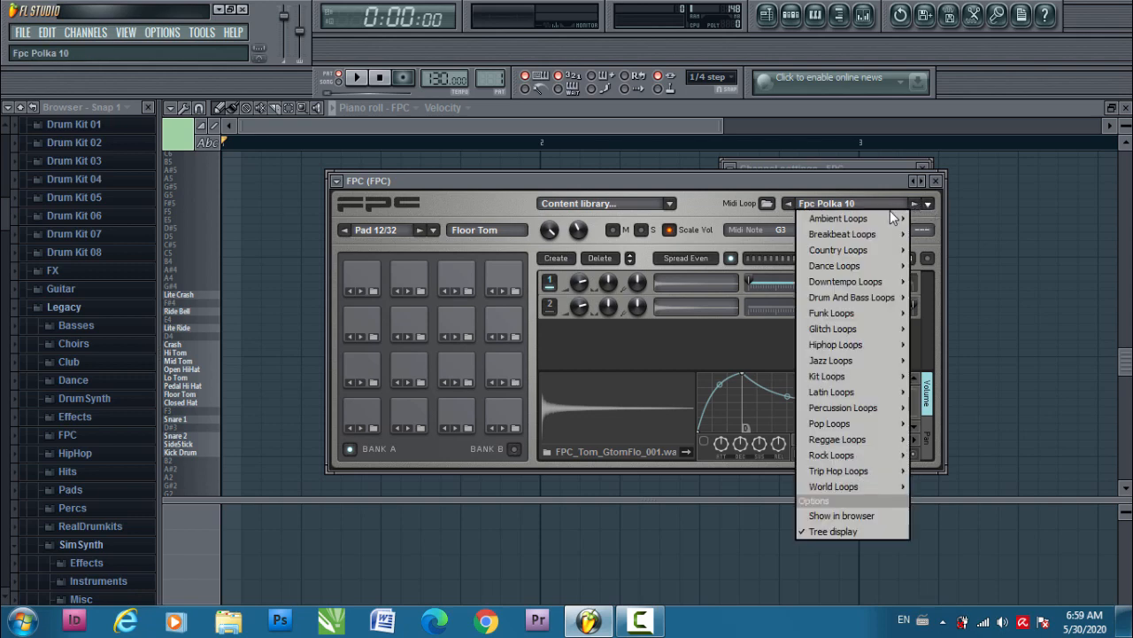
mouse_move(850, 219)
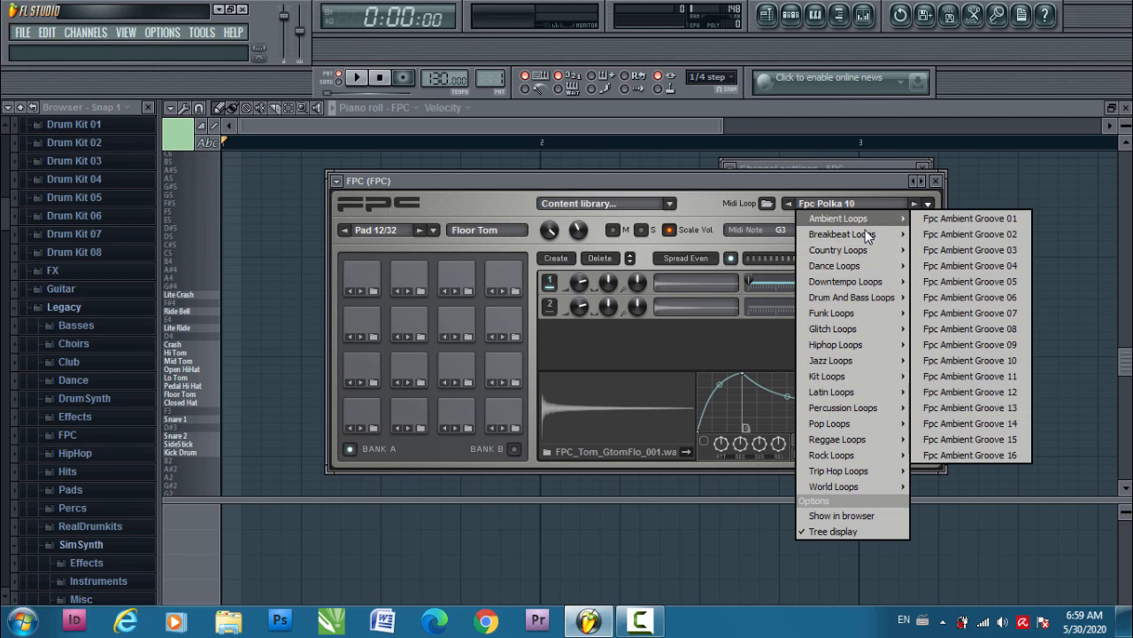
mouse_move(873, 248)
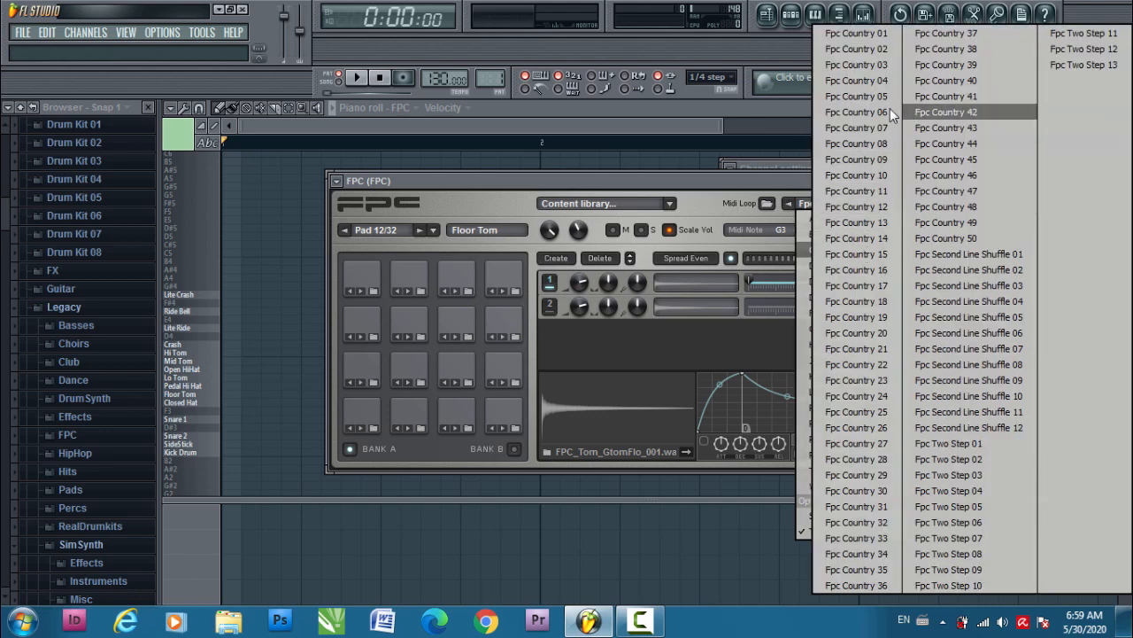
click(868, 221)
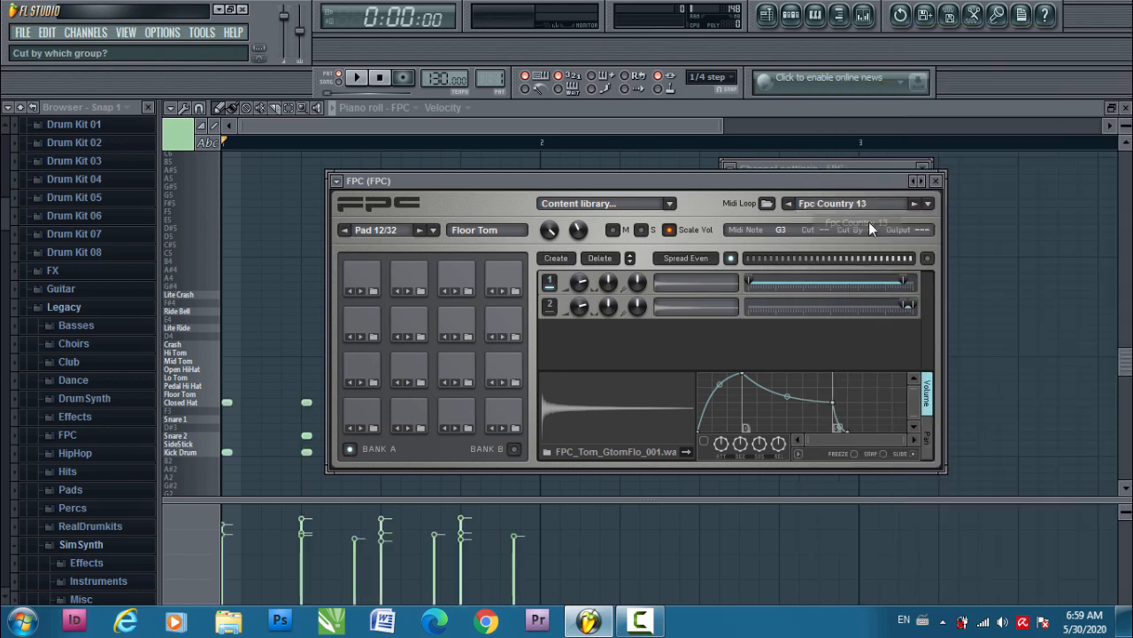
Bring the FPC piano roll to the front and play the loaded loop.
click(430, 131)
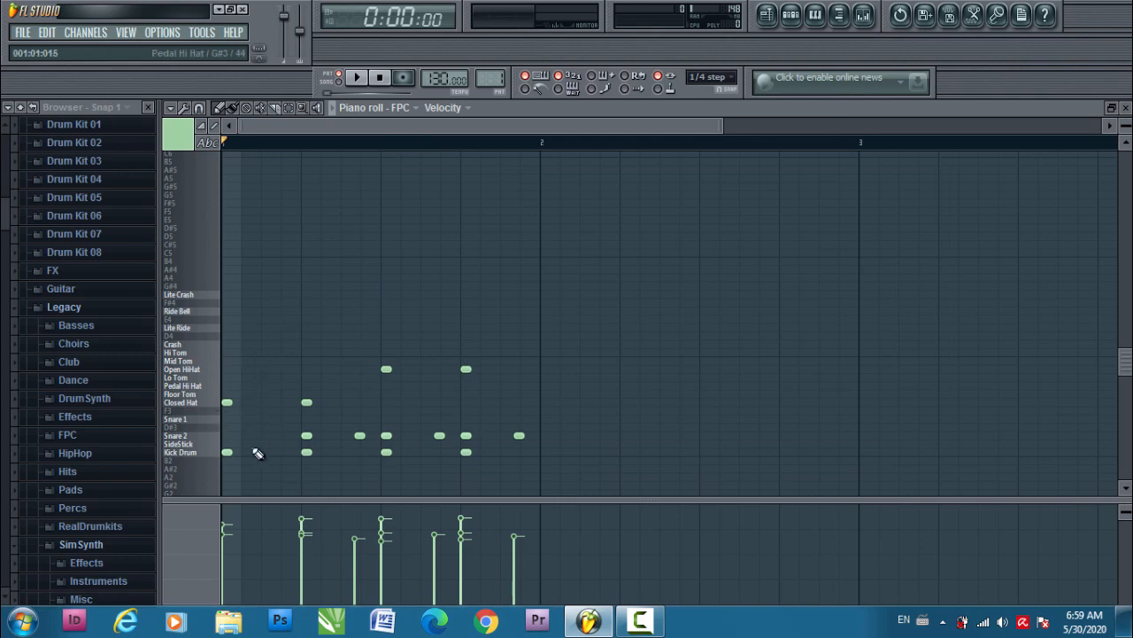
click(363, 82)
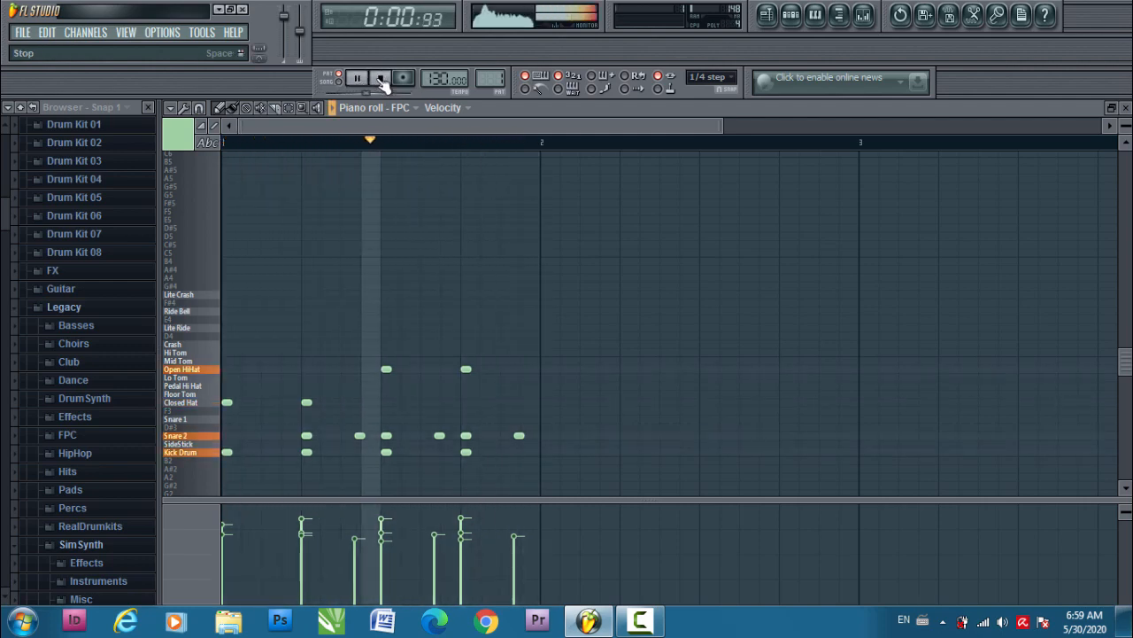
Stop playback and reopen the FPC plugin from the step sequencer.
click(381, 80)
click(791, 19)
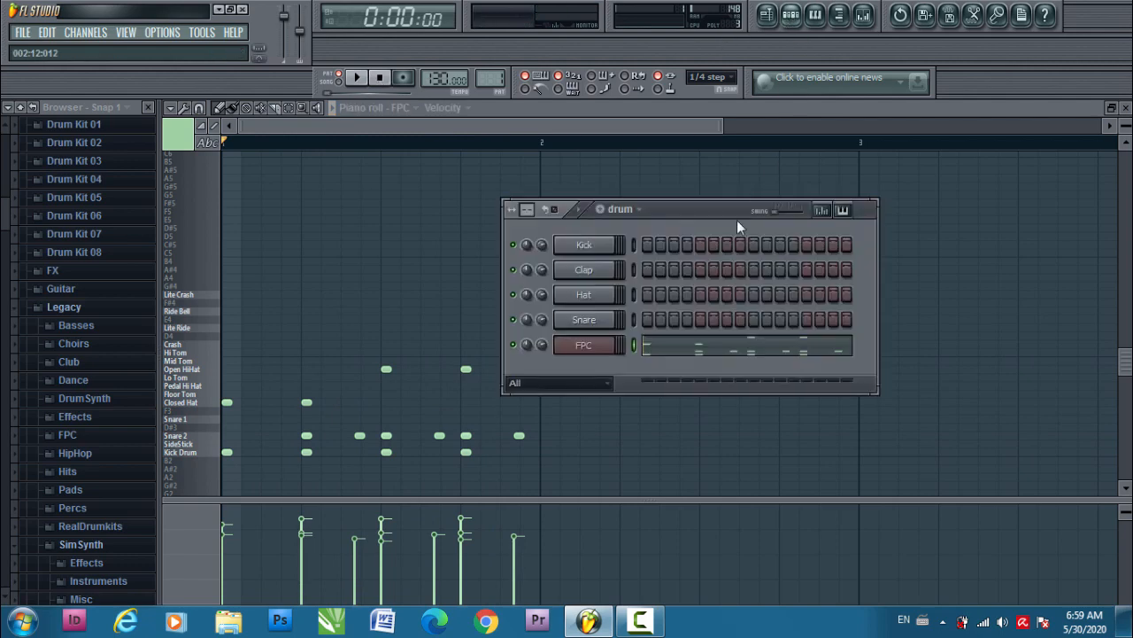
right_click(589, 345)
click(586, 349)
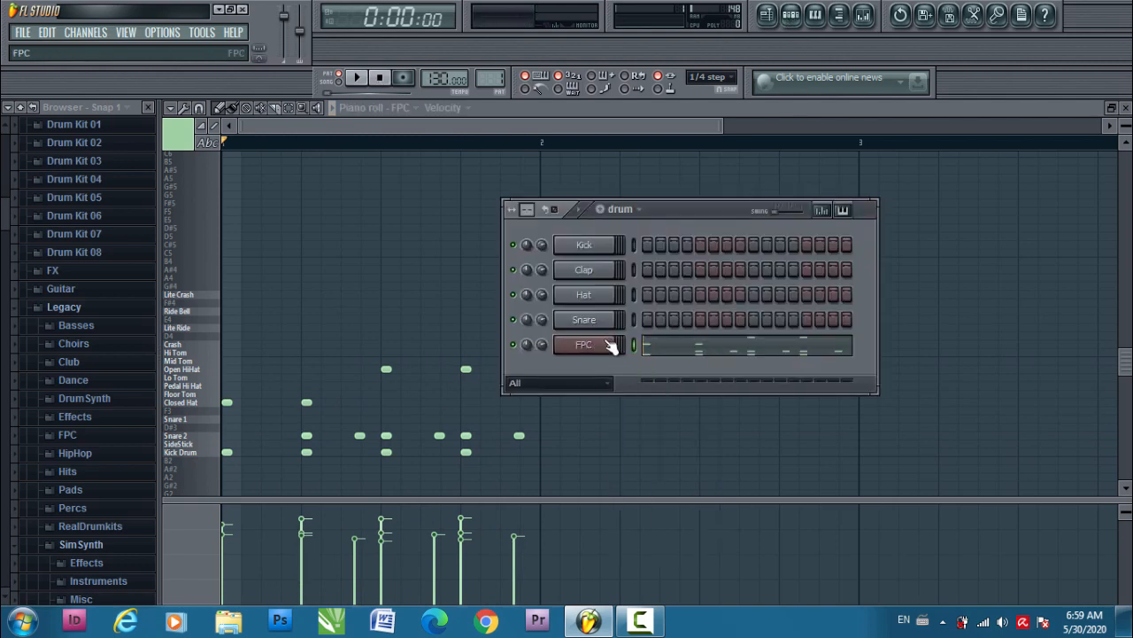
click(593, 351)
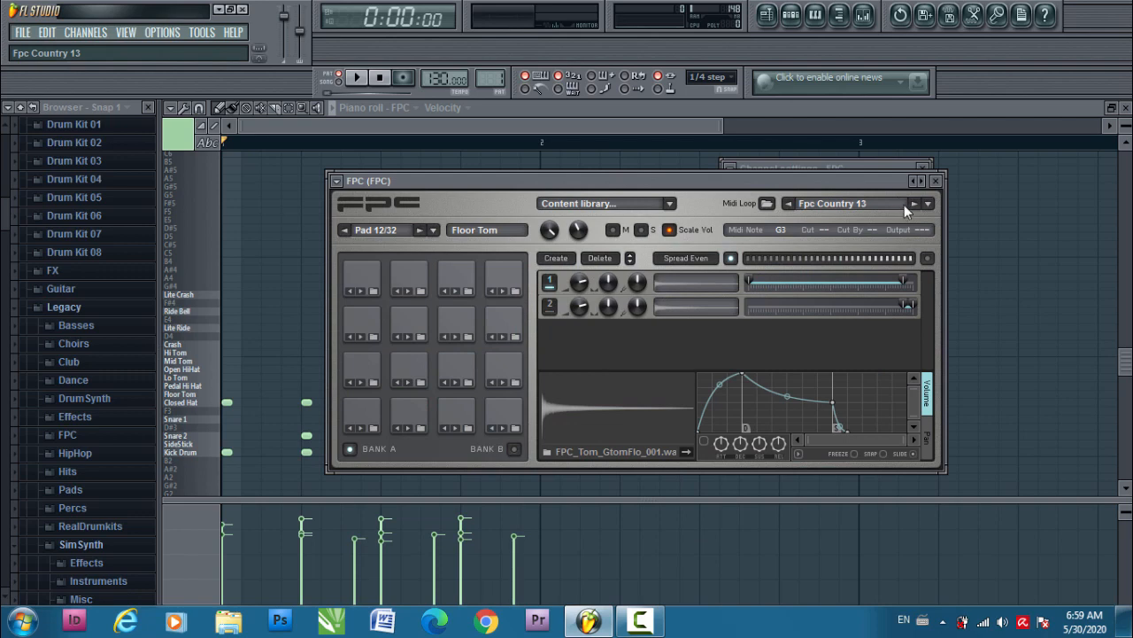
Load the Hiphop MIDI loop "Fpc Hiphop 05" into FPC and play it.
click(928, 205)
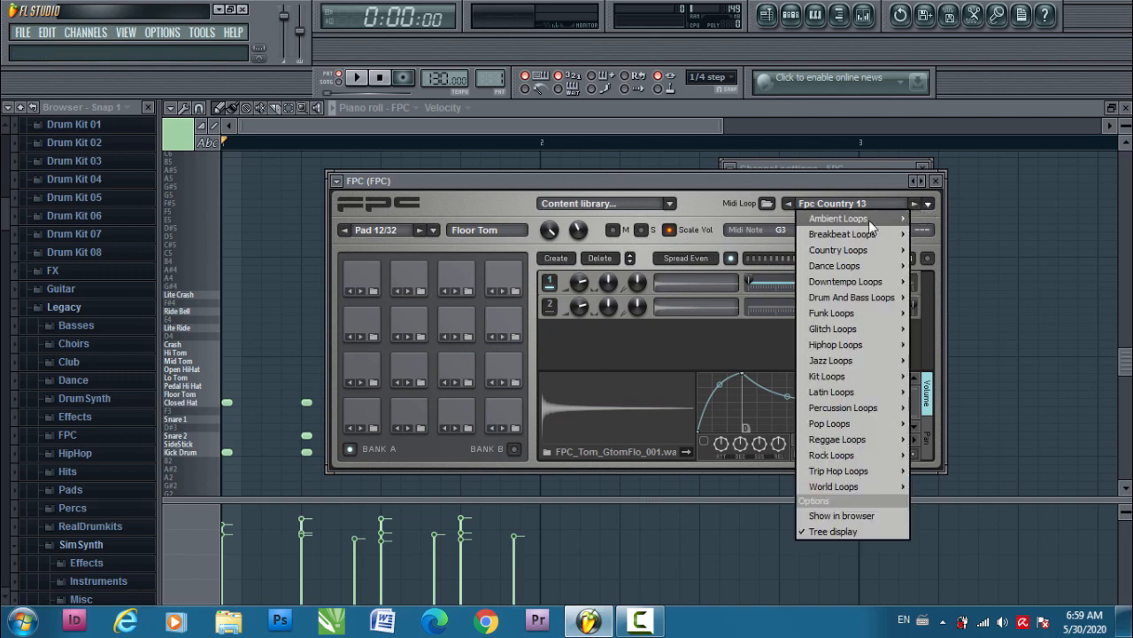
mouse_move(867, 219)
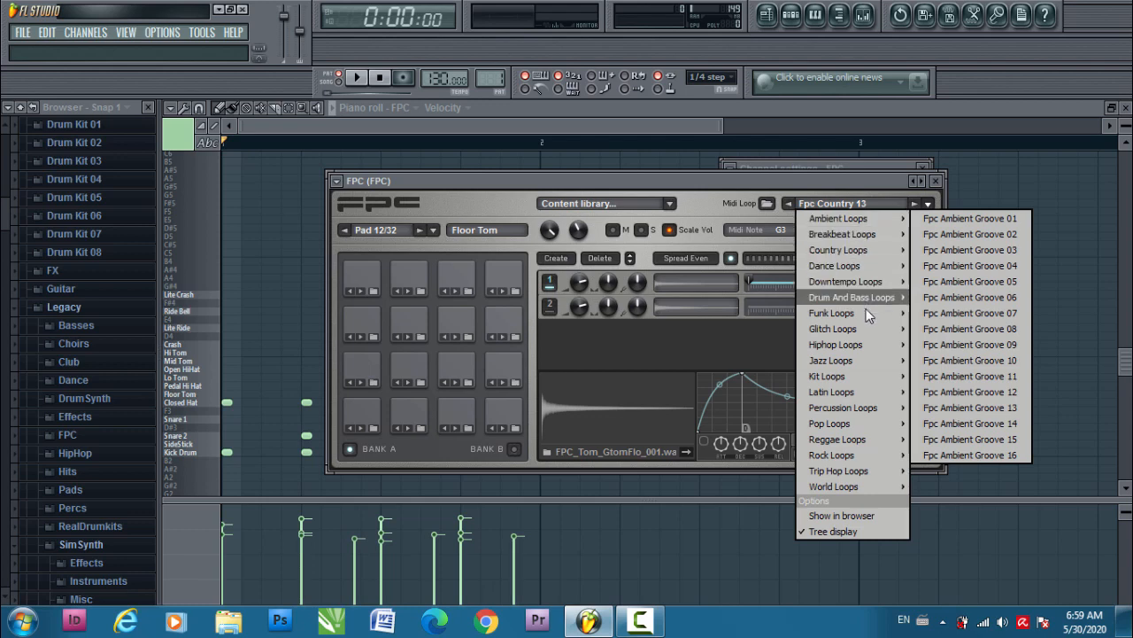
mouse_move(867, 347)
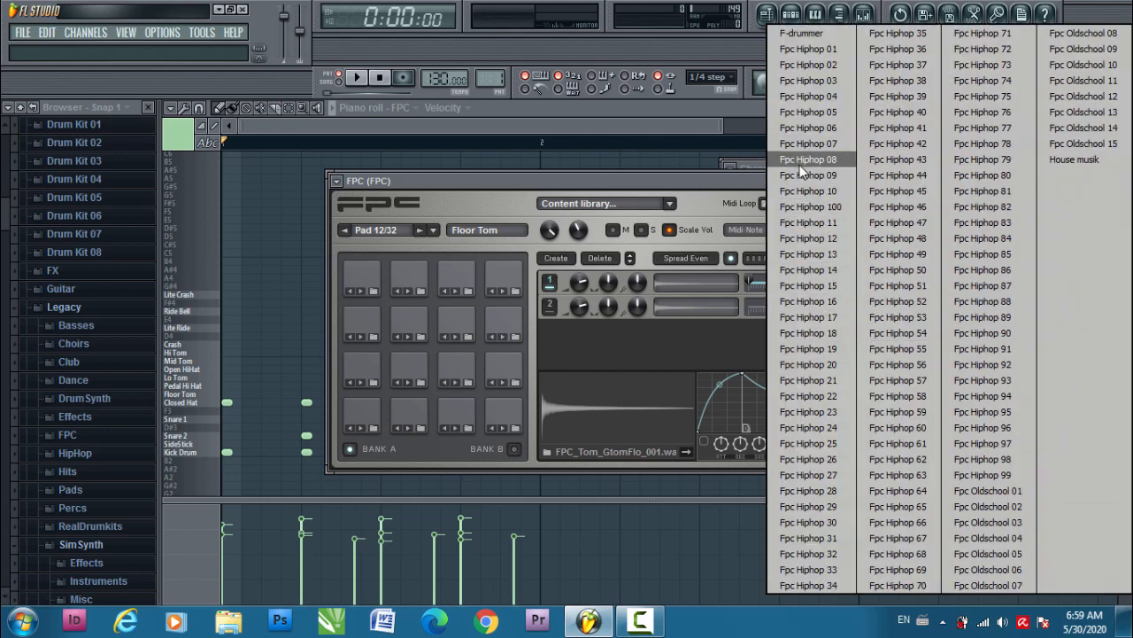
click(809, 112)
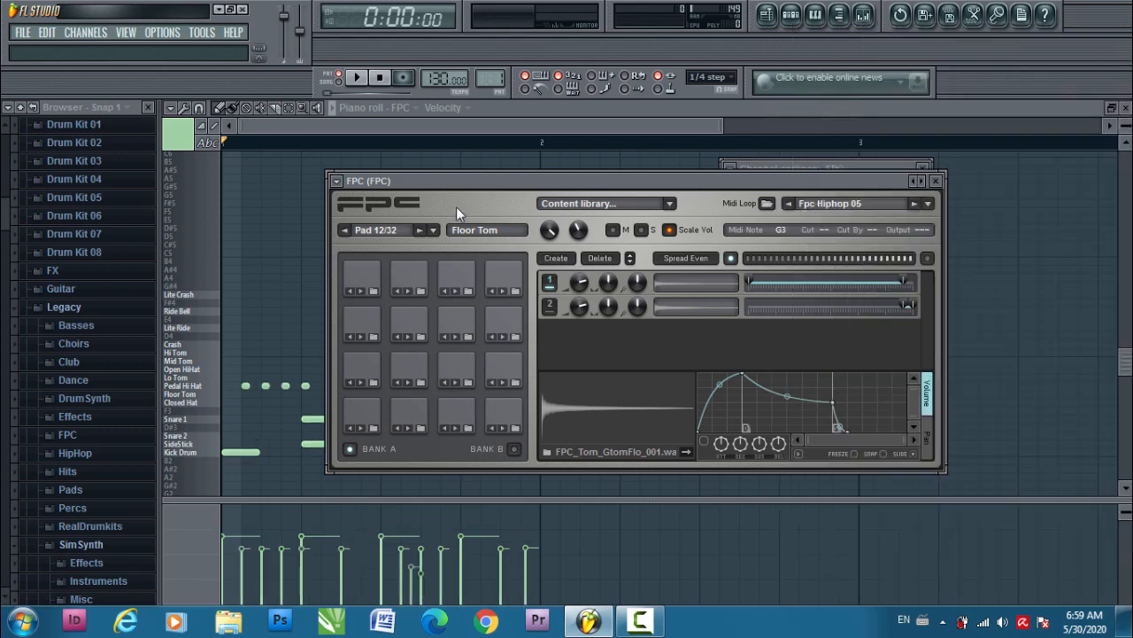
click(357, 78)
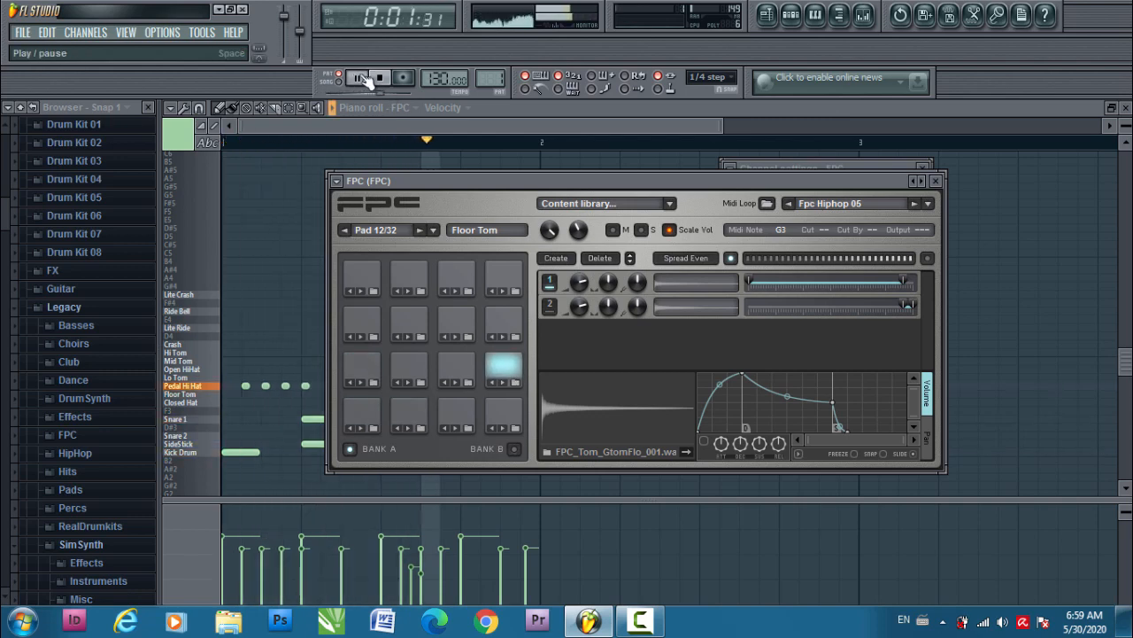
Audition the following MIDI loops one by one during playback, from "Fpc Hiphop 06" through "Fpc Hiphop 09".
click(922, 209)
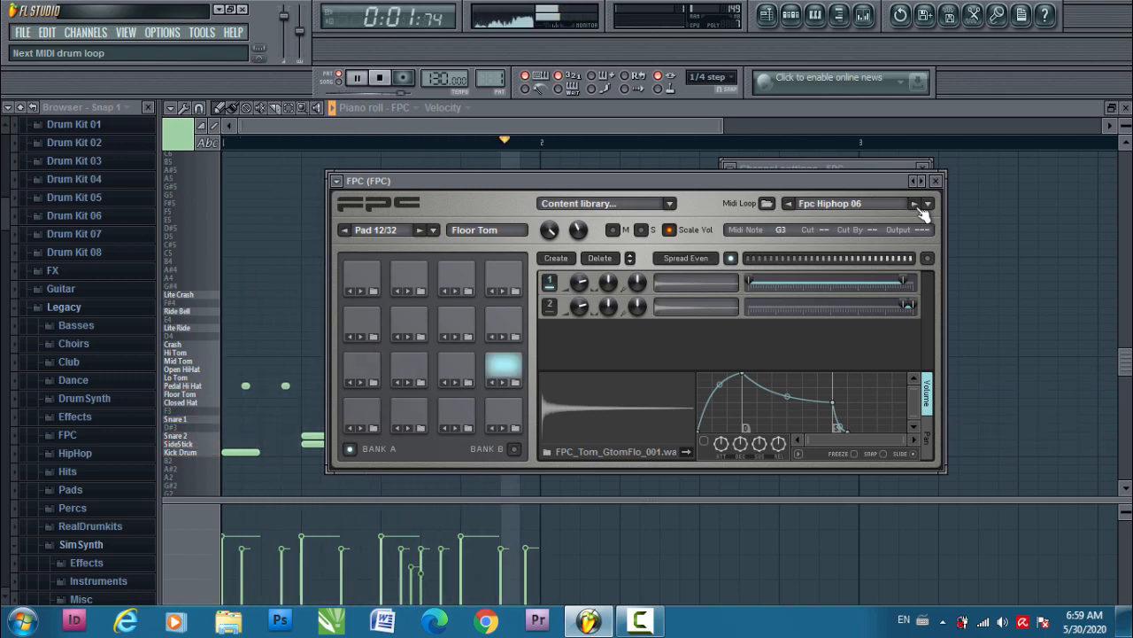
click(918, 208)
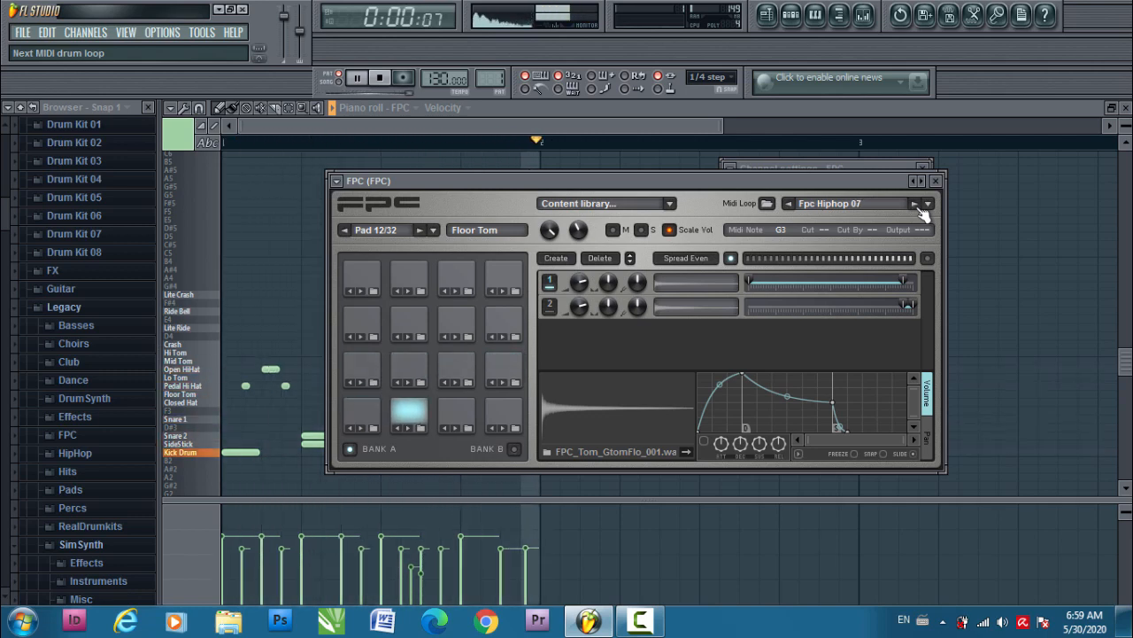
click(919, 208)
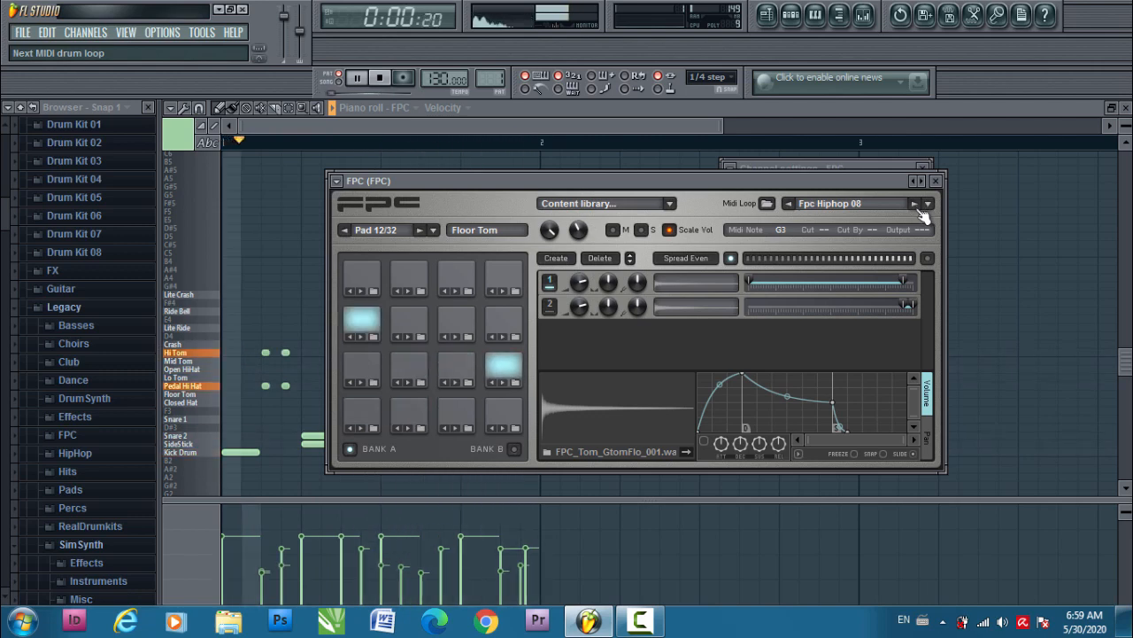
click(919, 209)
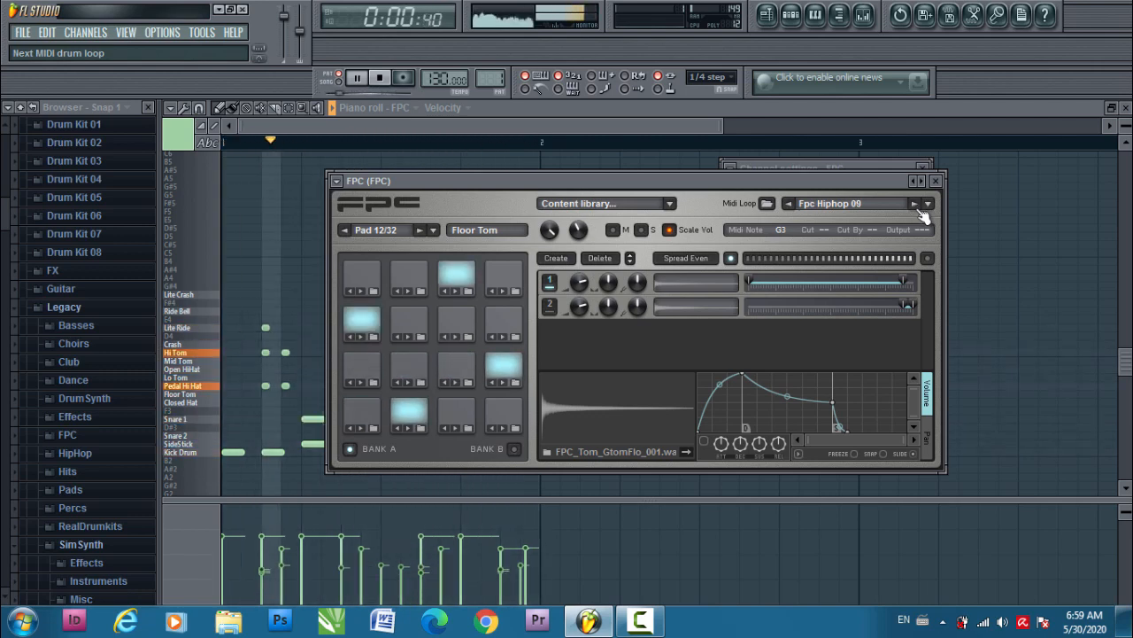
Load the Hiphop MIDI loop "Fpc Hiphop 01" into FPC, listen to it and stop playback.
click(929, 205)
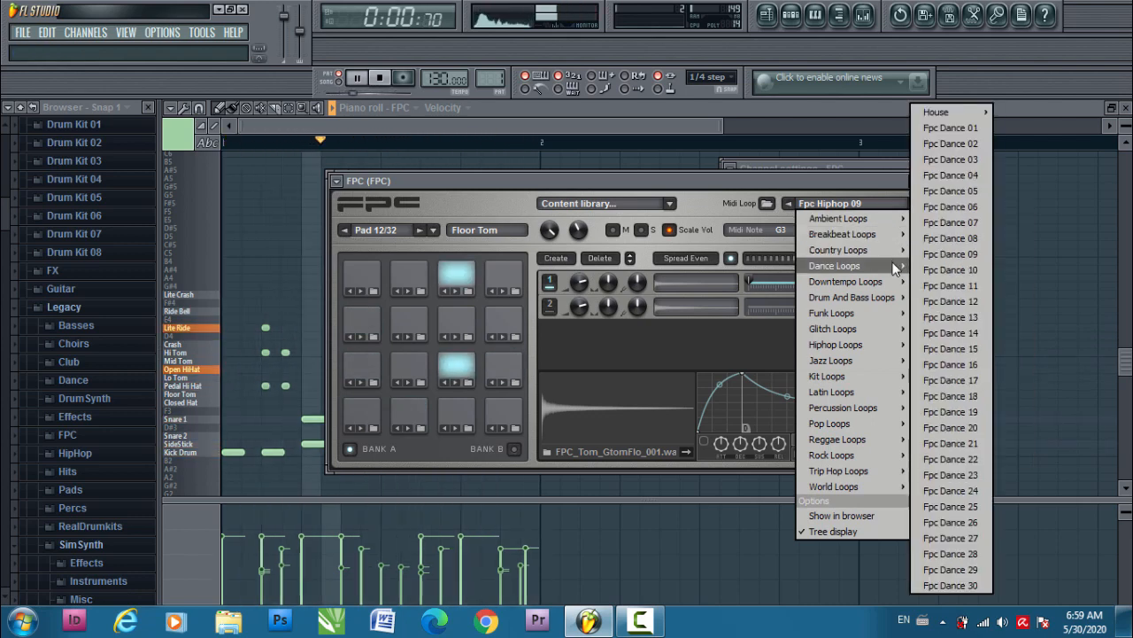
mouse_move(876, 344)
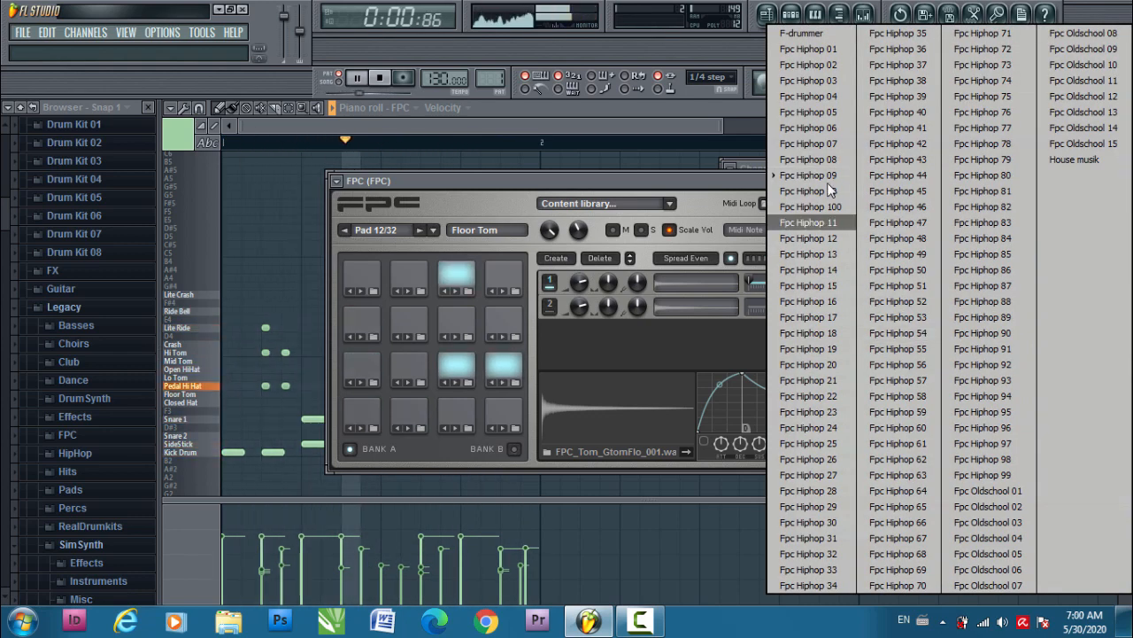
click(812, 49)
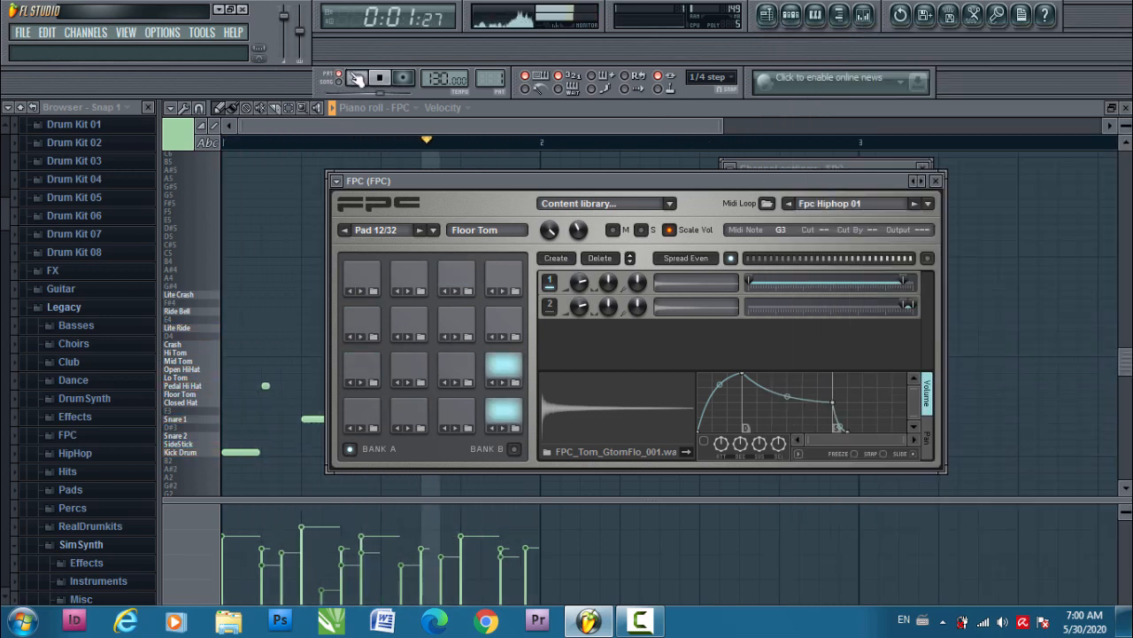
click(380, 78)
Open the playlist and paint the drum pattern across bars 1 to 11 of Track 1.
click(799, 18)
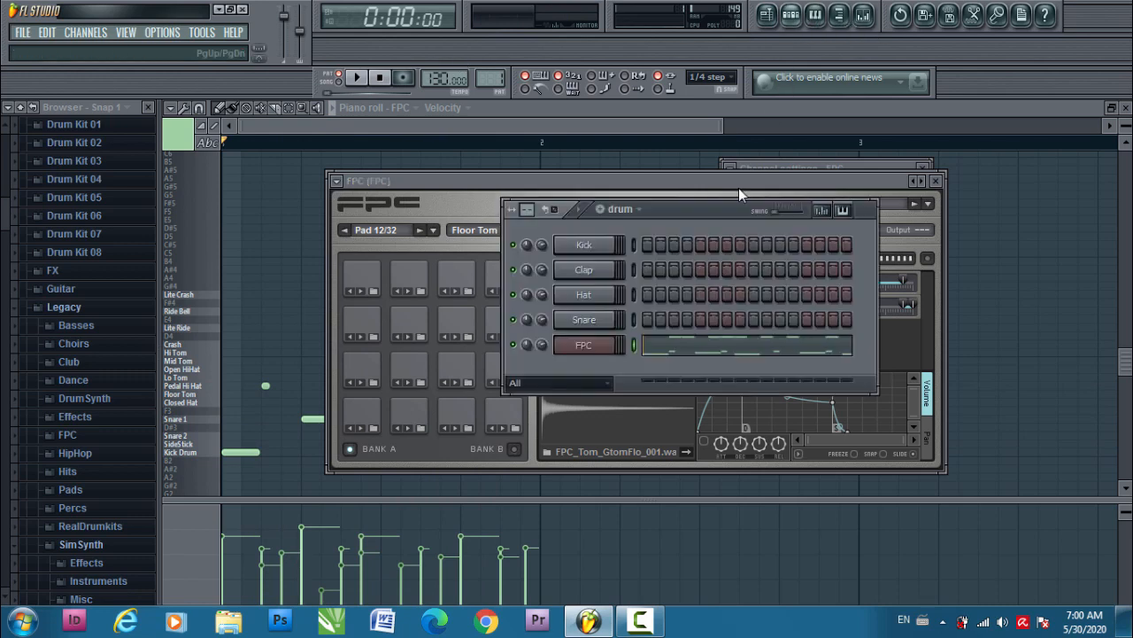
drag(694, 214, 683, 223)
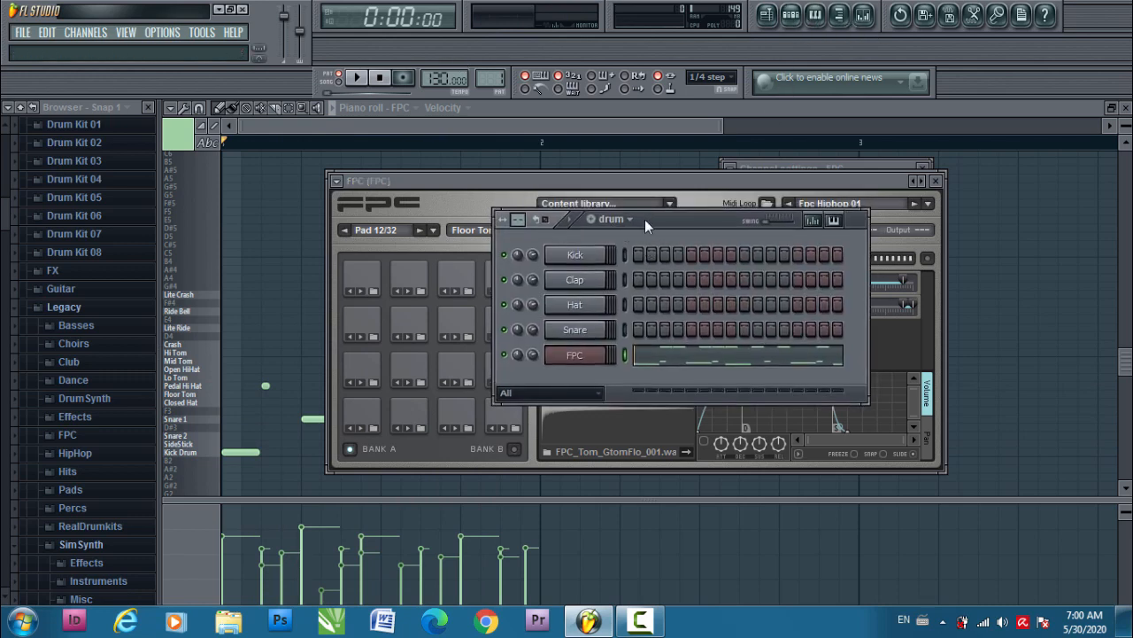
drag(668, 219, 673, 222)
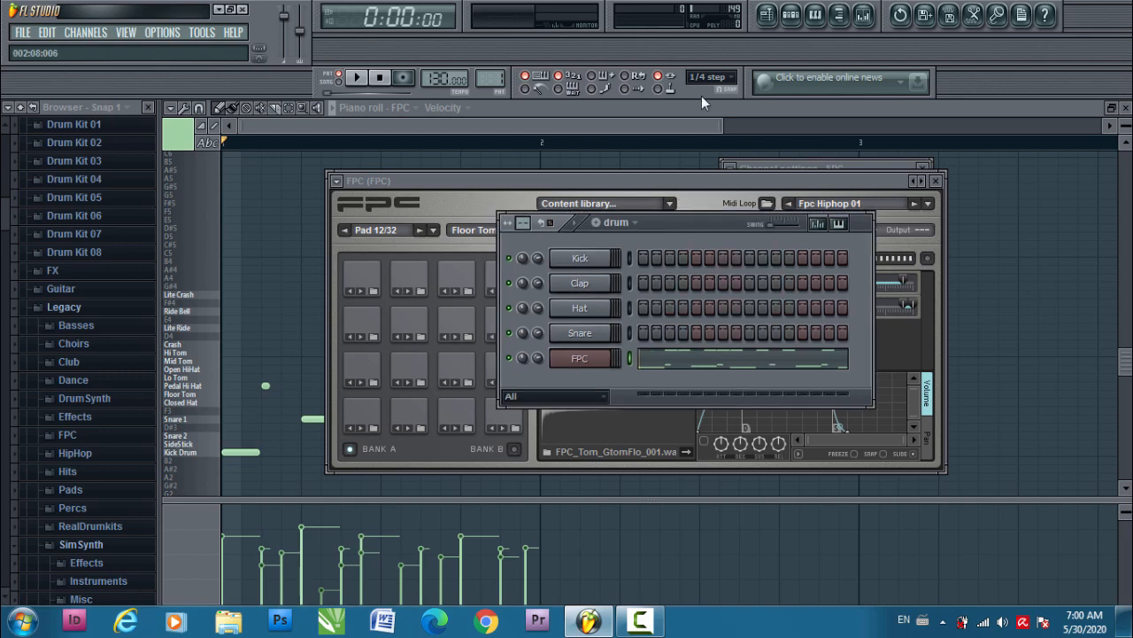
click(771, 18)
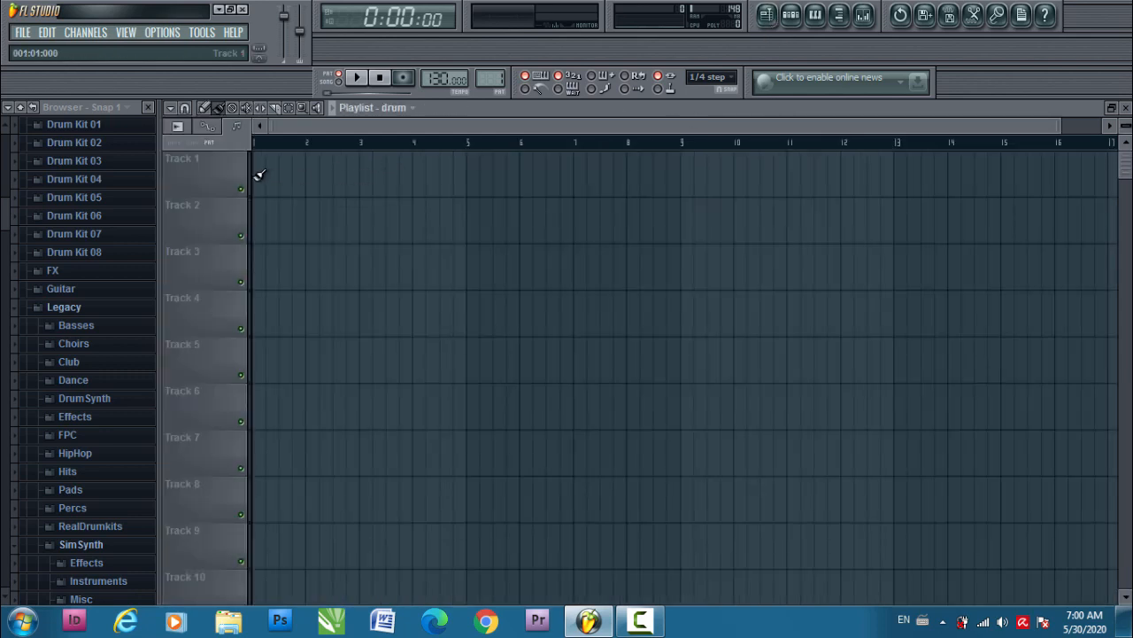
drag(258, 174, 825, 180)
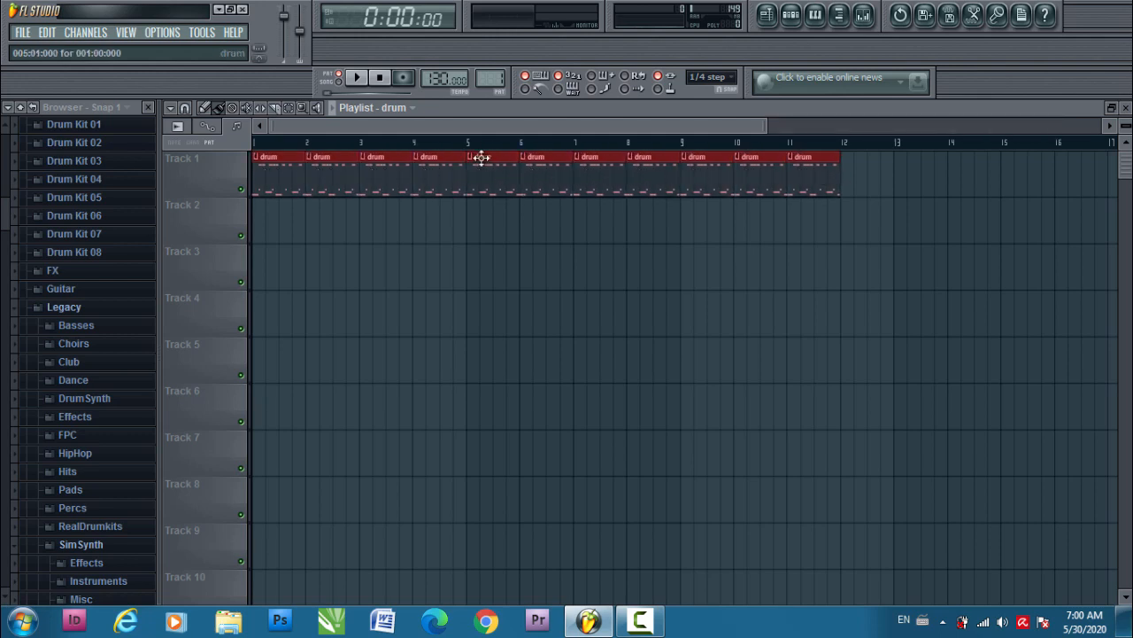
Switch to song mode, play the start of the drum arrangement and stop it.
click(339, 82)
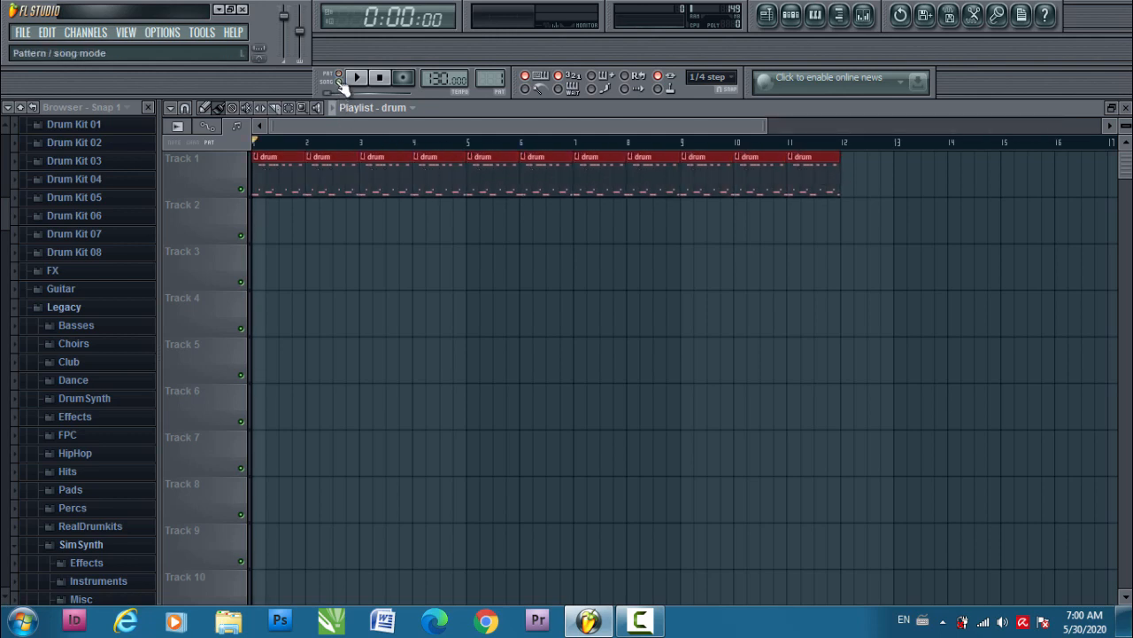
click(356, 78)
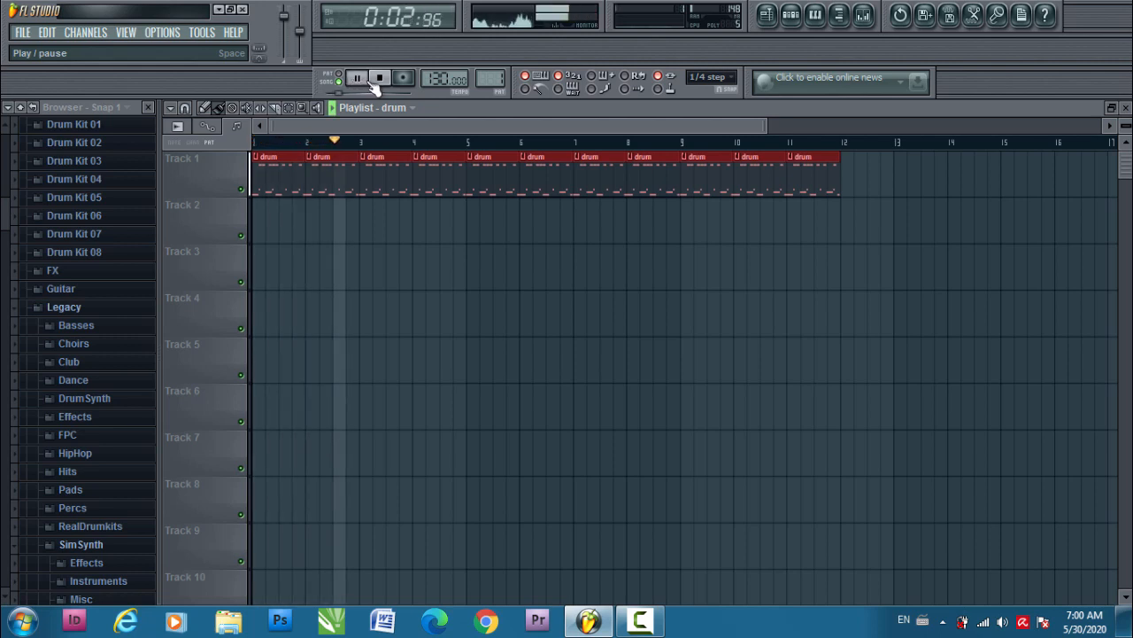
click(380, 79)
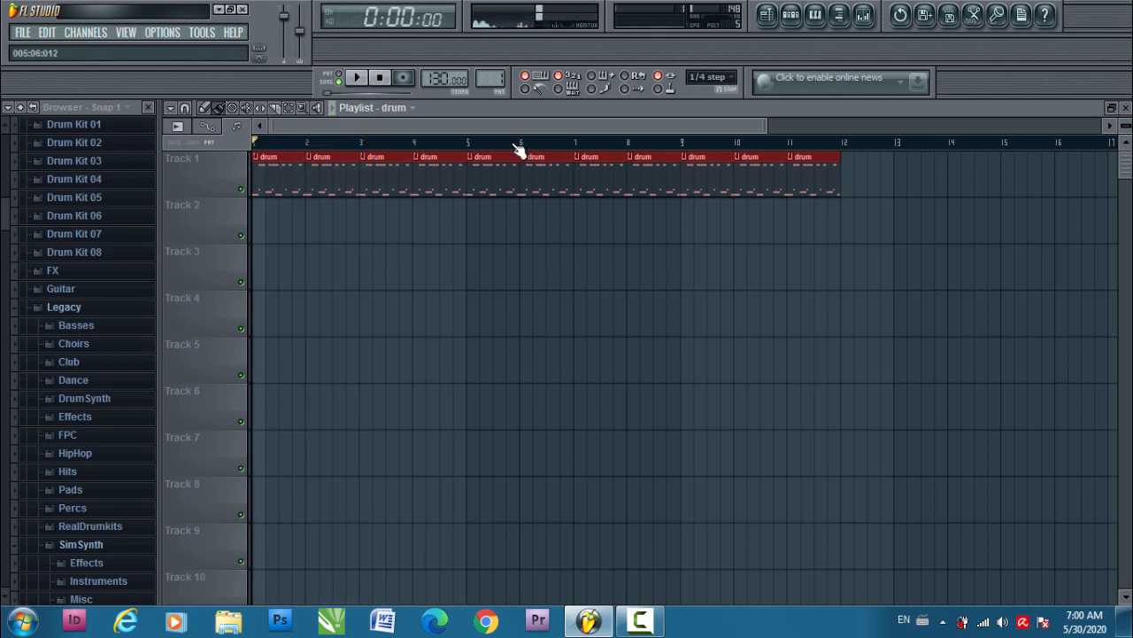
Create a new empty pattern from the step sequencer and name it "roll".
click(797, 23)
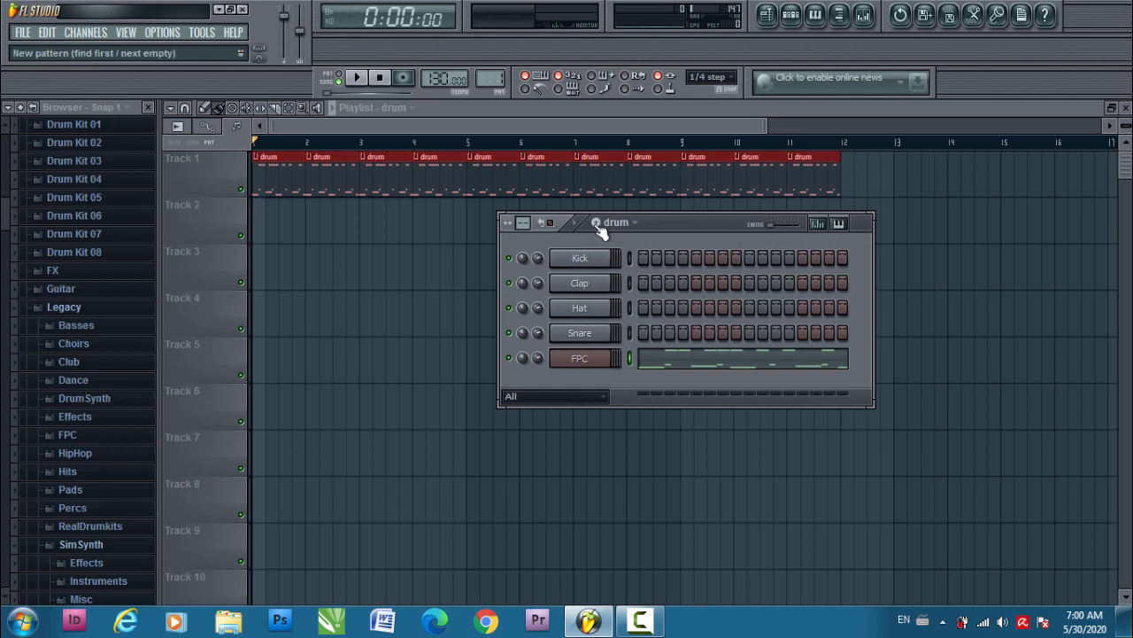
click(597, 223)
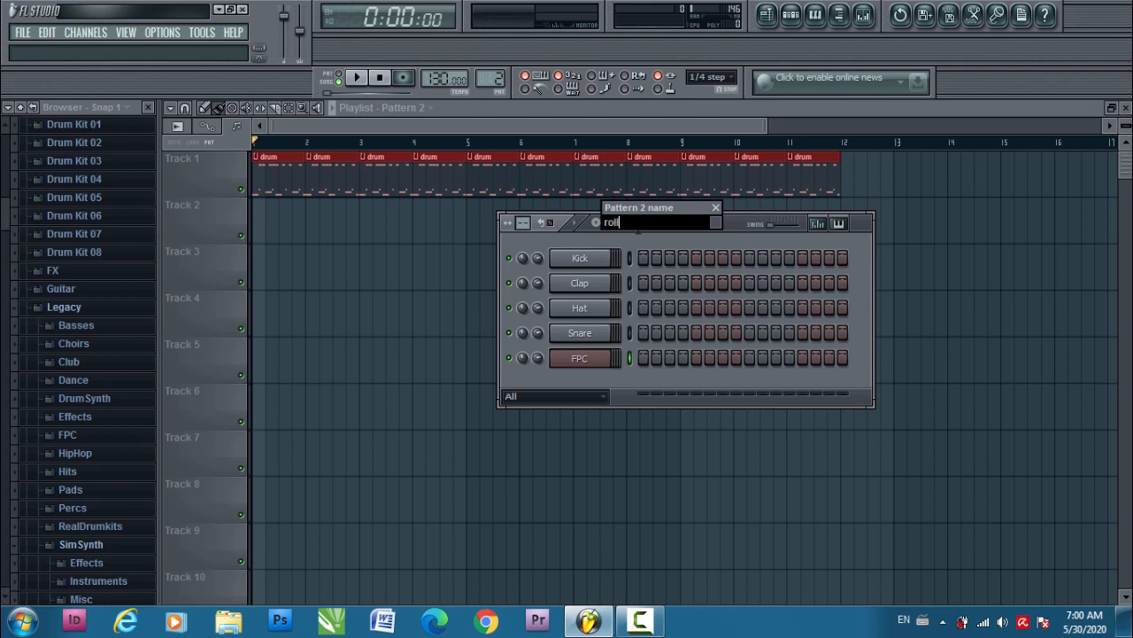
key(Return)
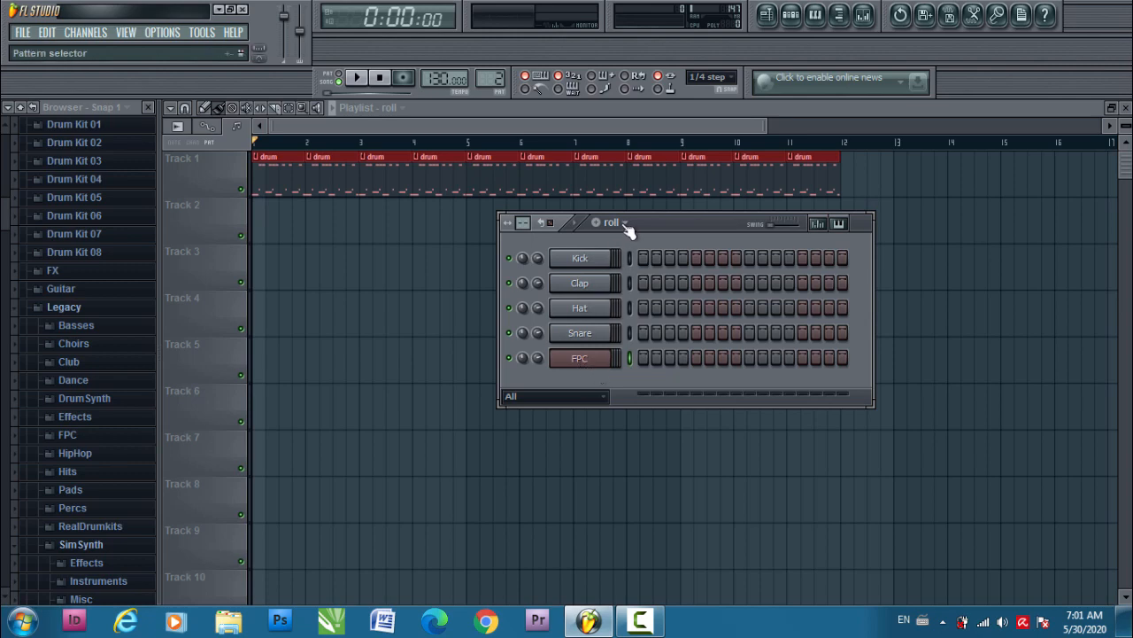
Open FPC for the roll pattern, load the MIDI loop "Fpc Hiphop 09" and play it in pattern mode.
click(593, 365)
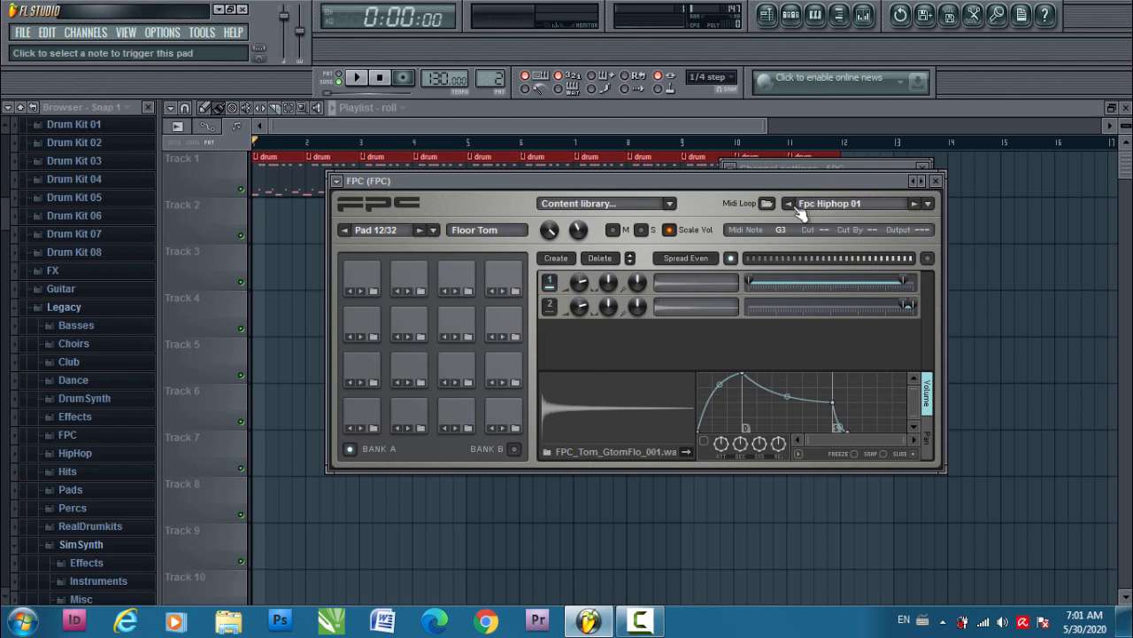
click(928, 205)
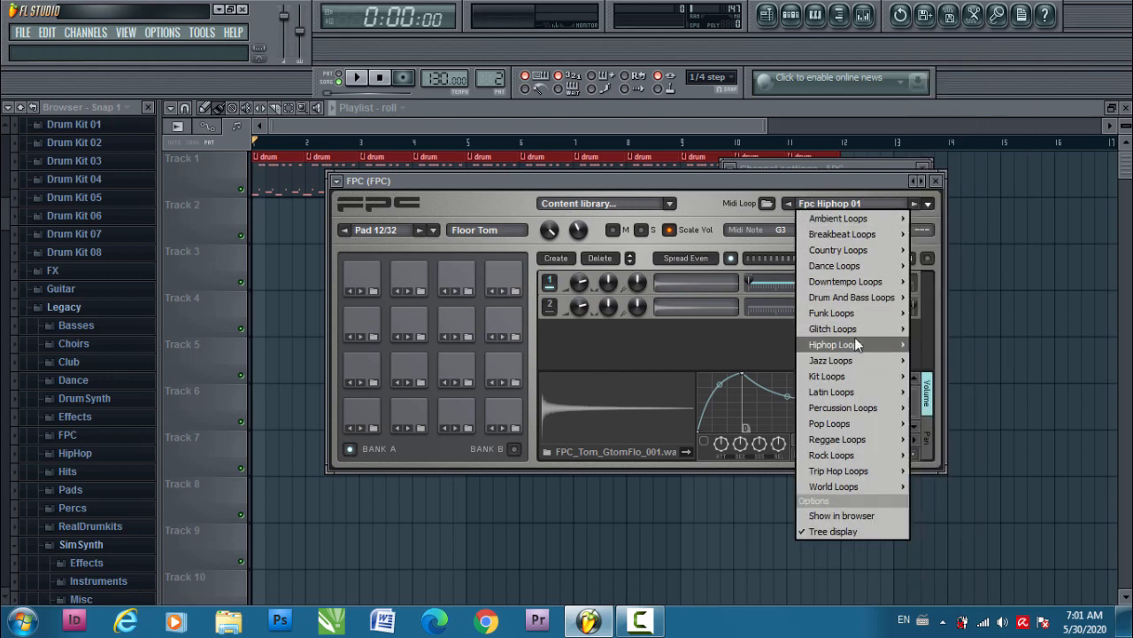
mouse_move(854, 338)
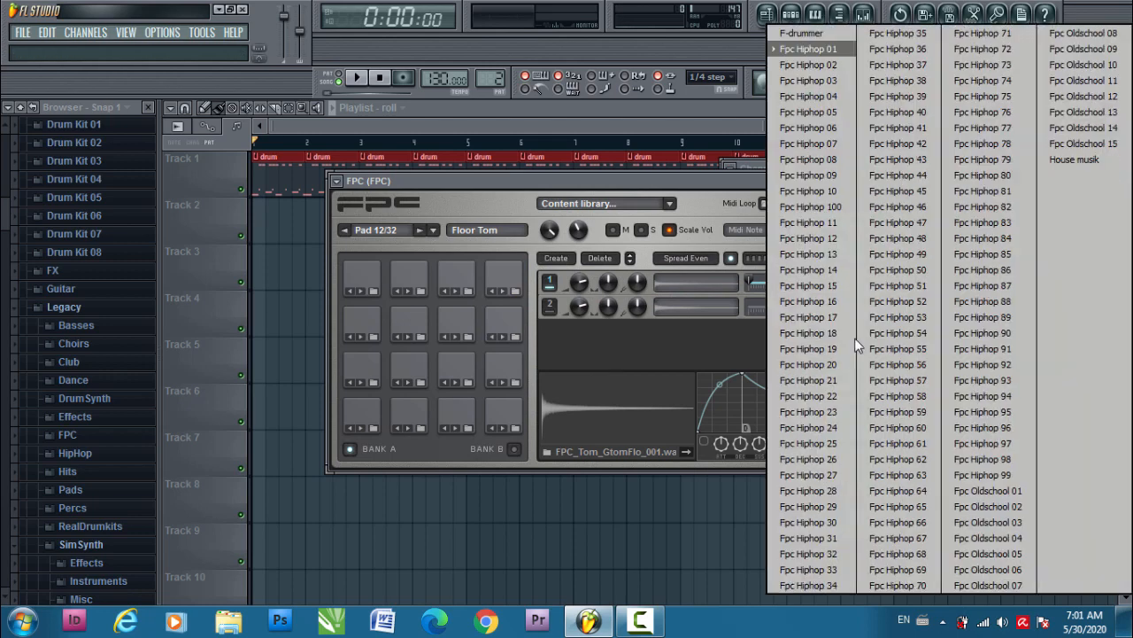
click(838, 178)
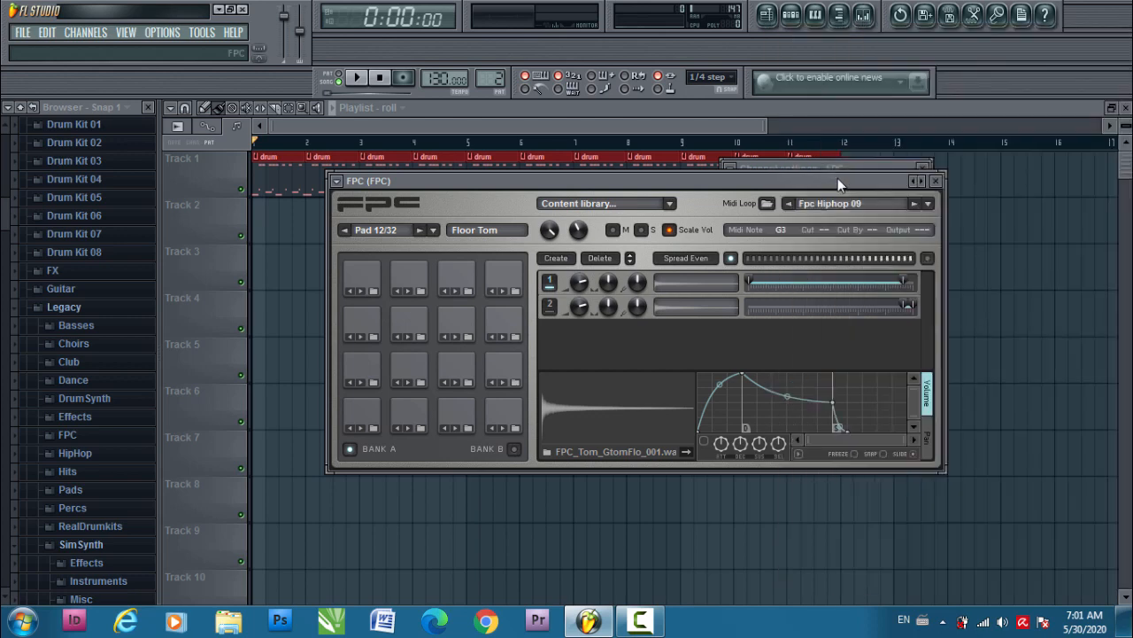
click(357, 78)
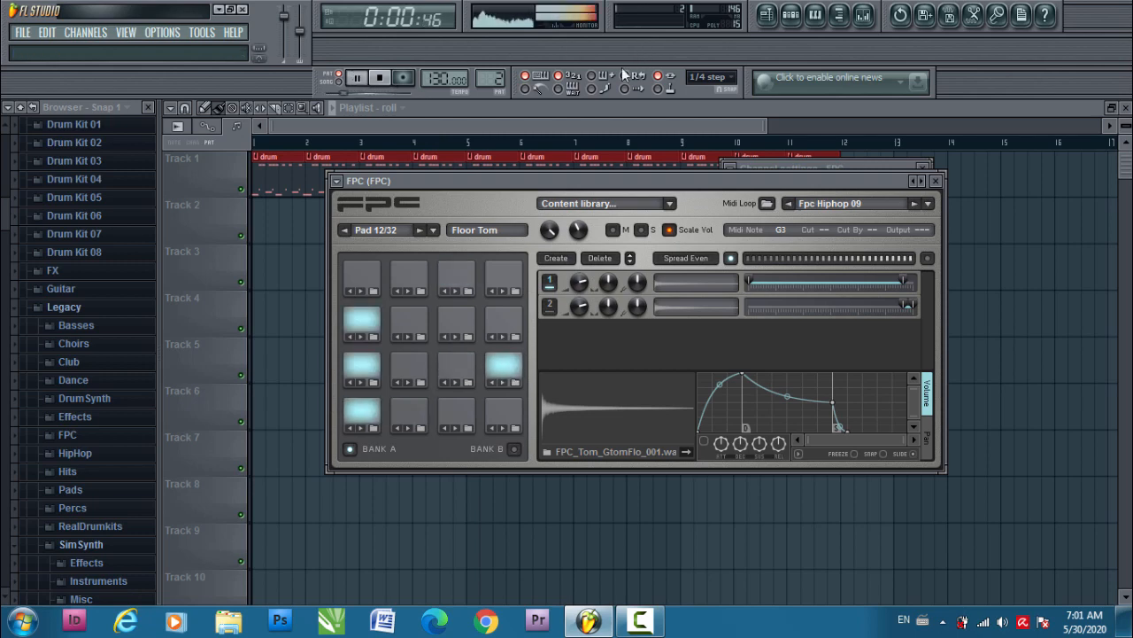
Audition "Fpc Hiphop 10", step back to "Fpc Hiphop 08" for the roll pattern, move the FPC window lower and stop playback.
click(915, 205)
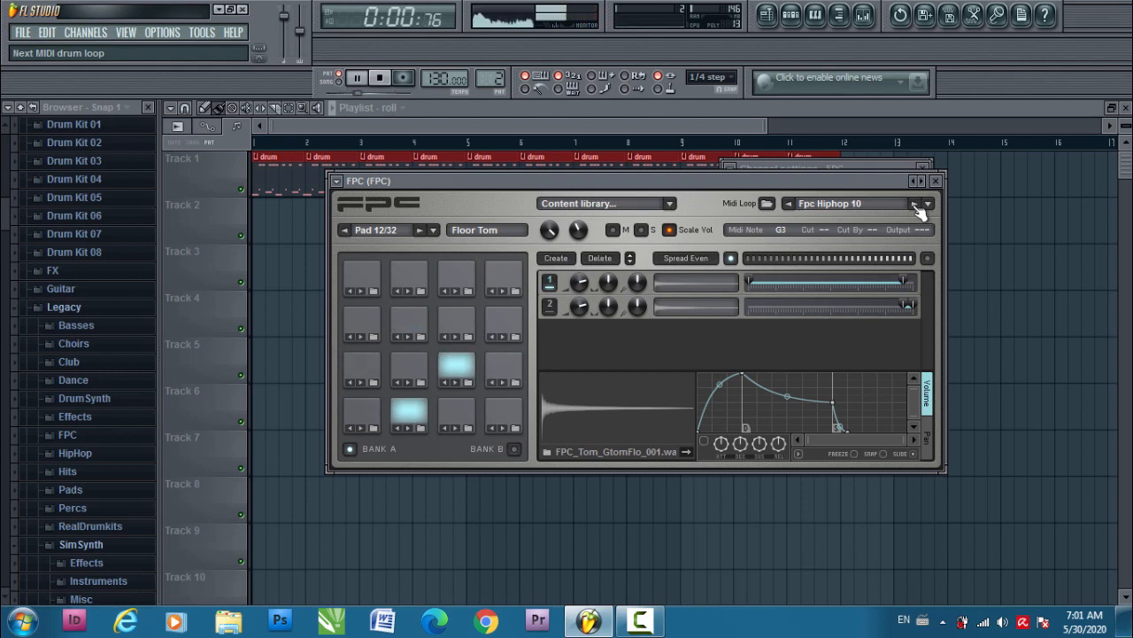
click(789, 204)
click(789, 204)
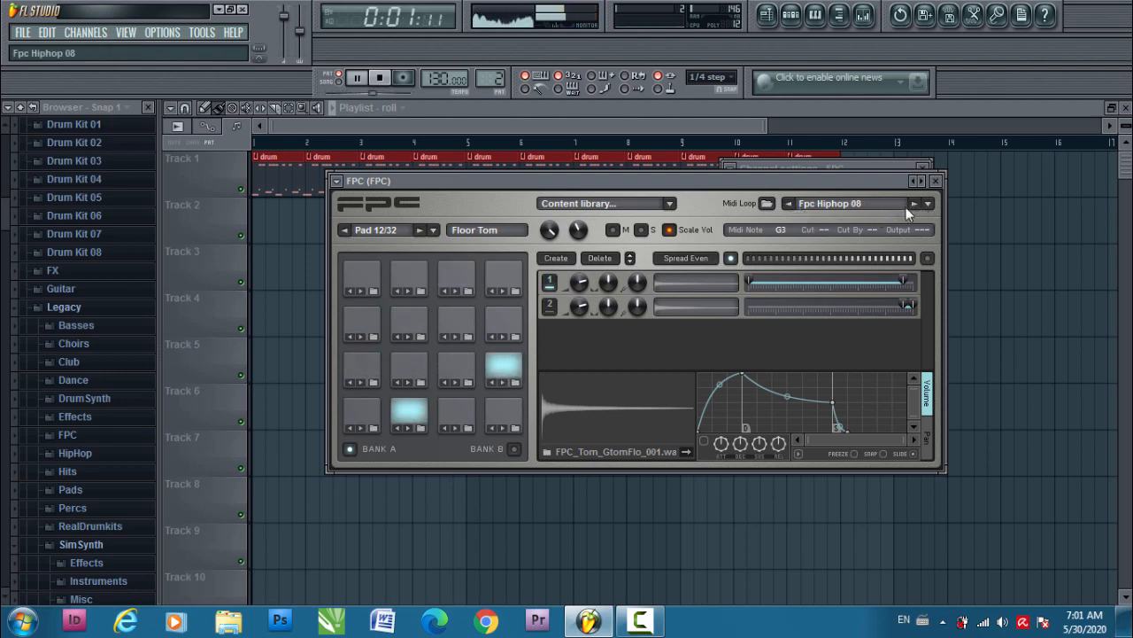
drag(851, 178, 883, 286)
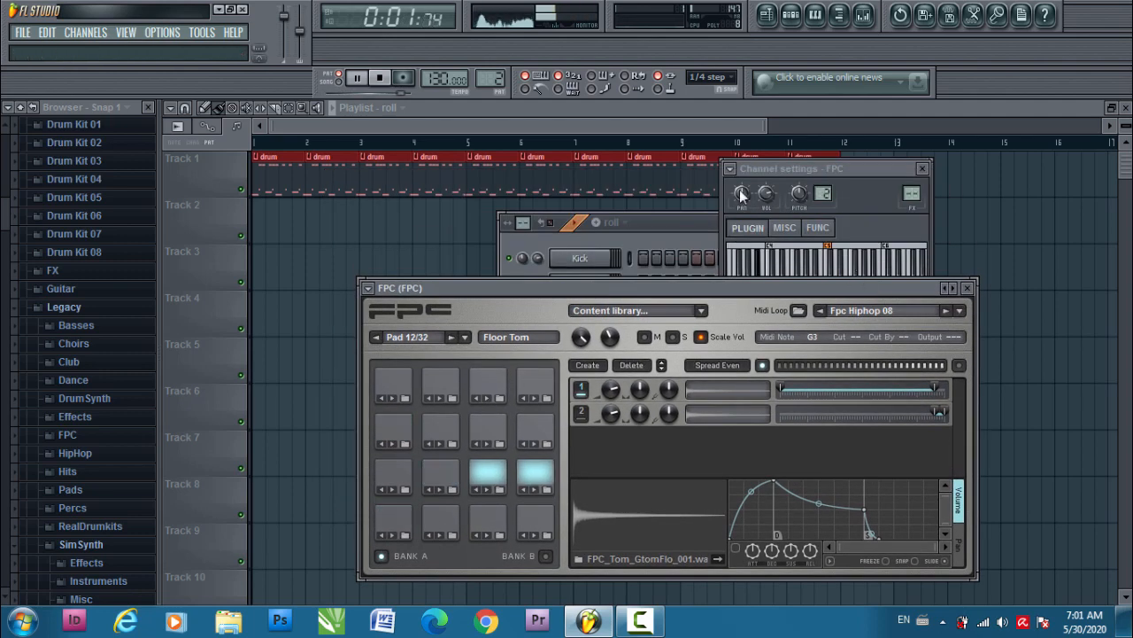
click(381, 79)
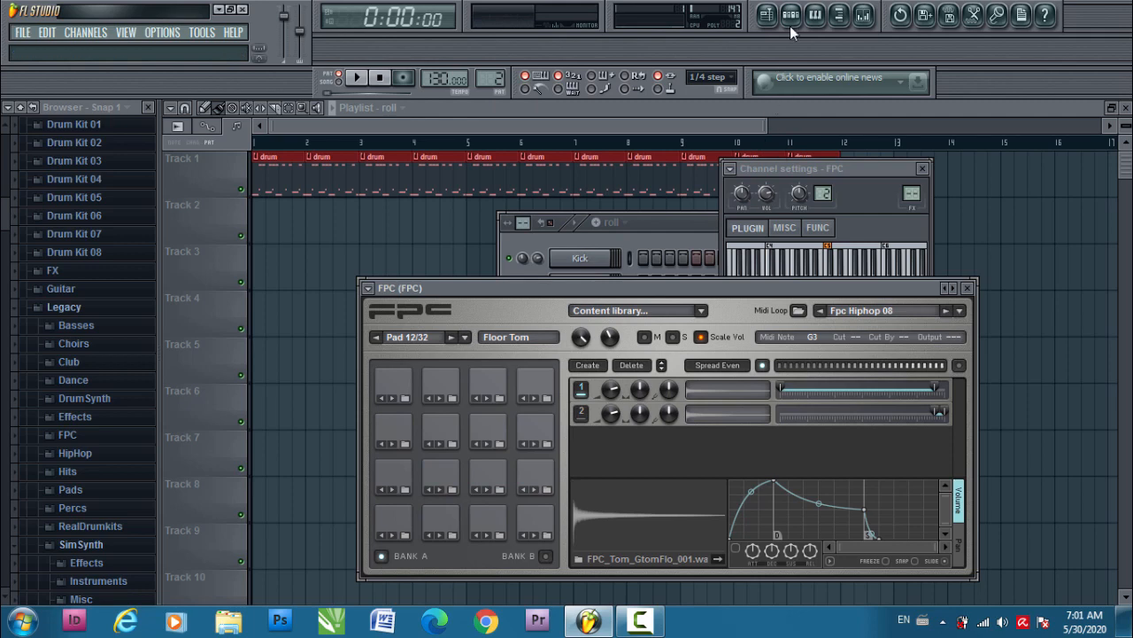
Place the roll pattern on Track 2 at bar 4 of the playlist and play the arrangement in song mode.
click(386, 127)
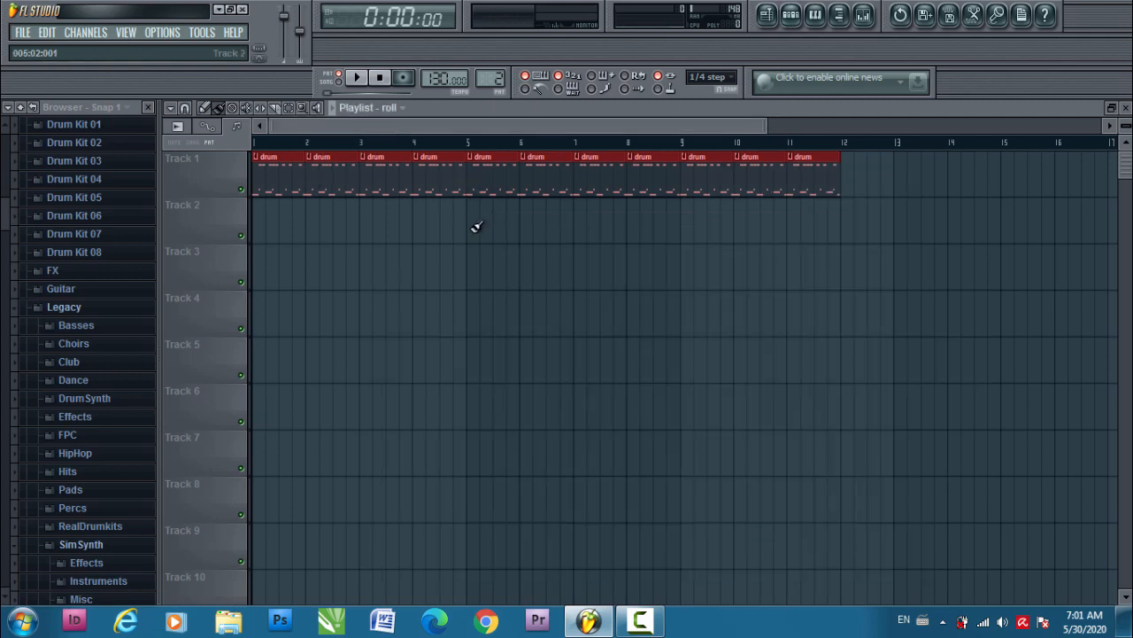
click(421, 218)
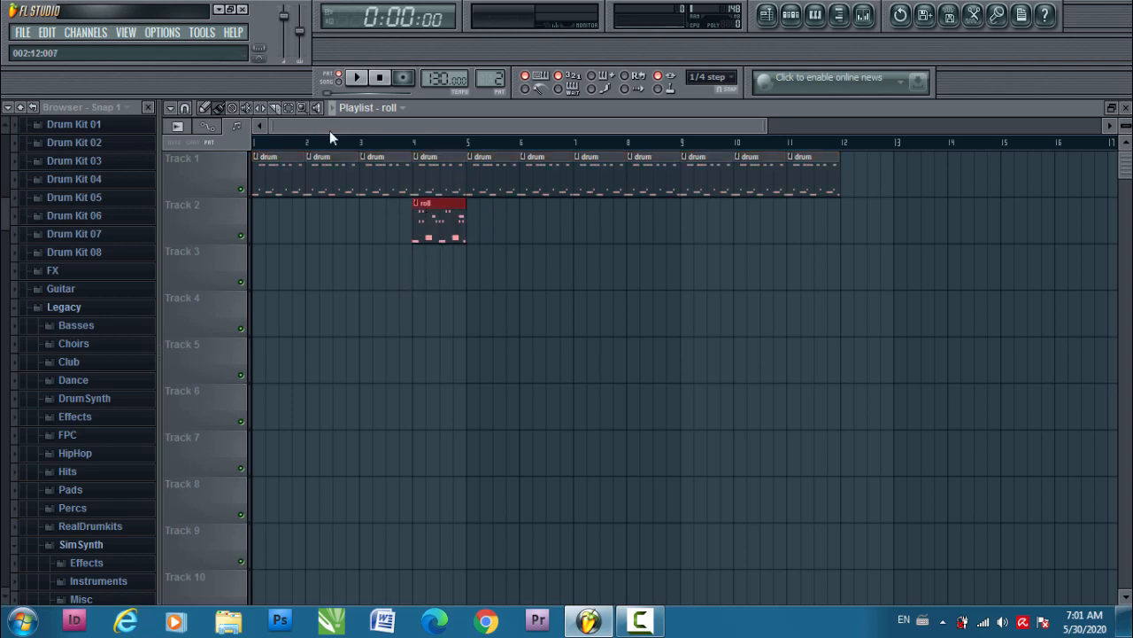
drag(306, 149, 232, 159)
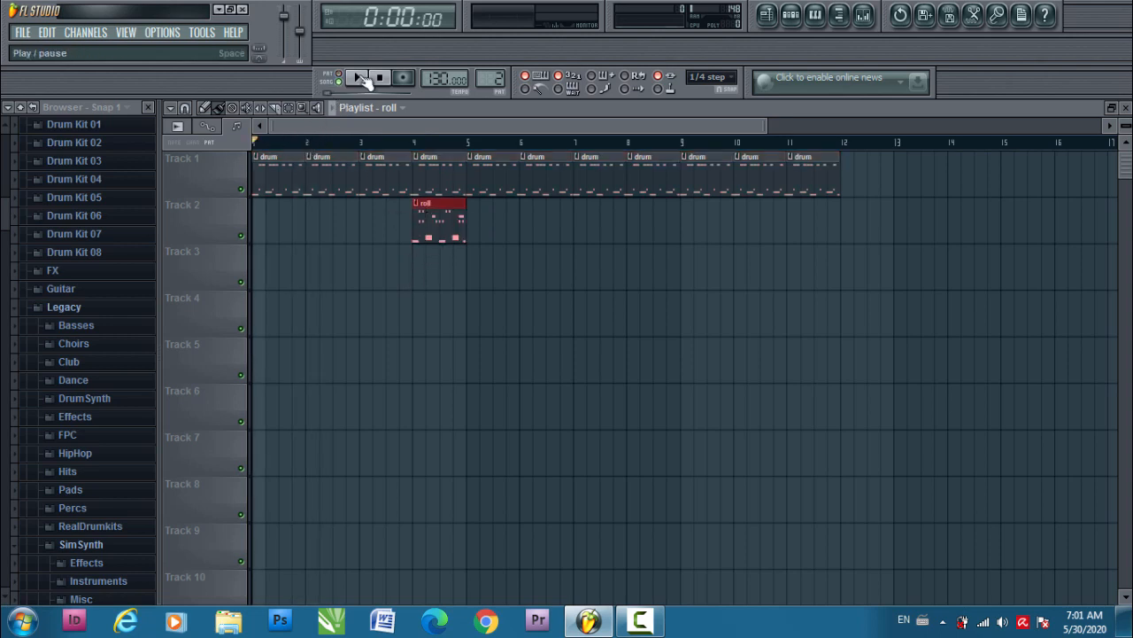
click(360, 78)
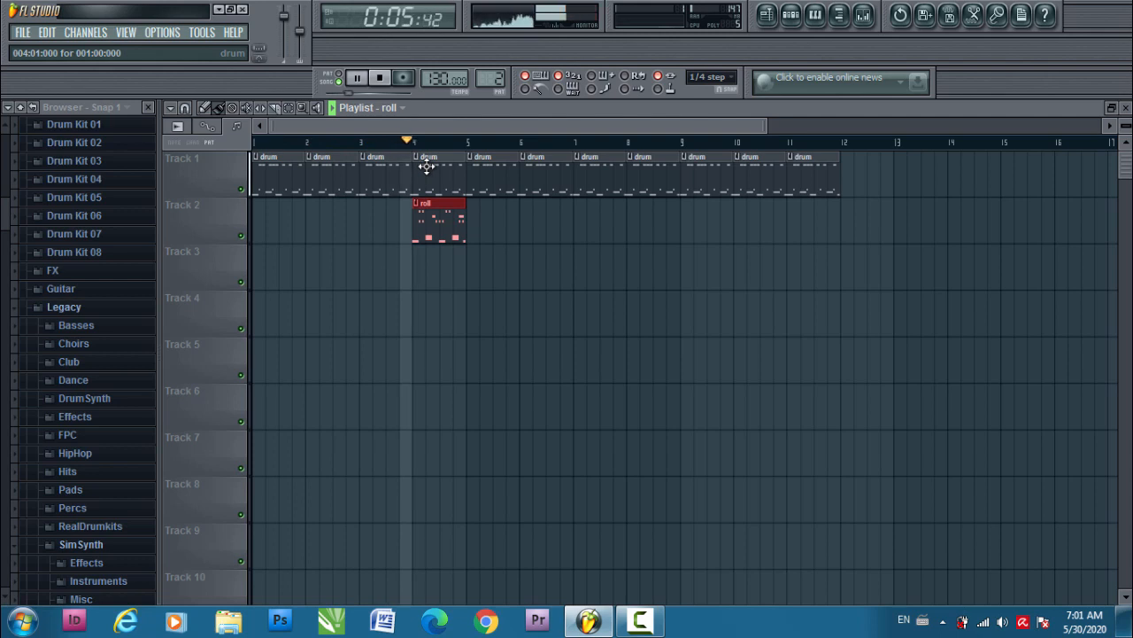
click(379, 78)
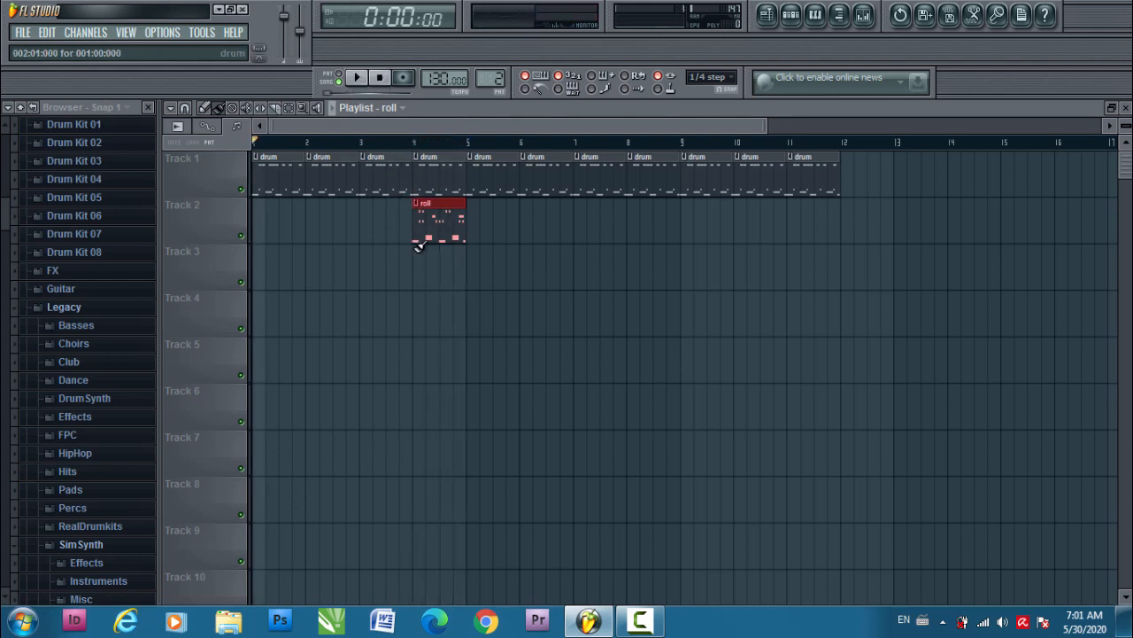
Delete the drum clip above the roll clip at bar 4 on Track 1 and play the arrangement again.
right_click(431, 166)
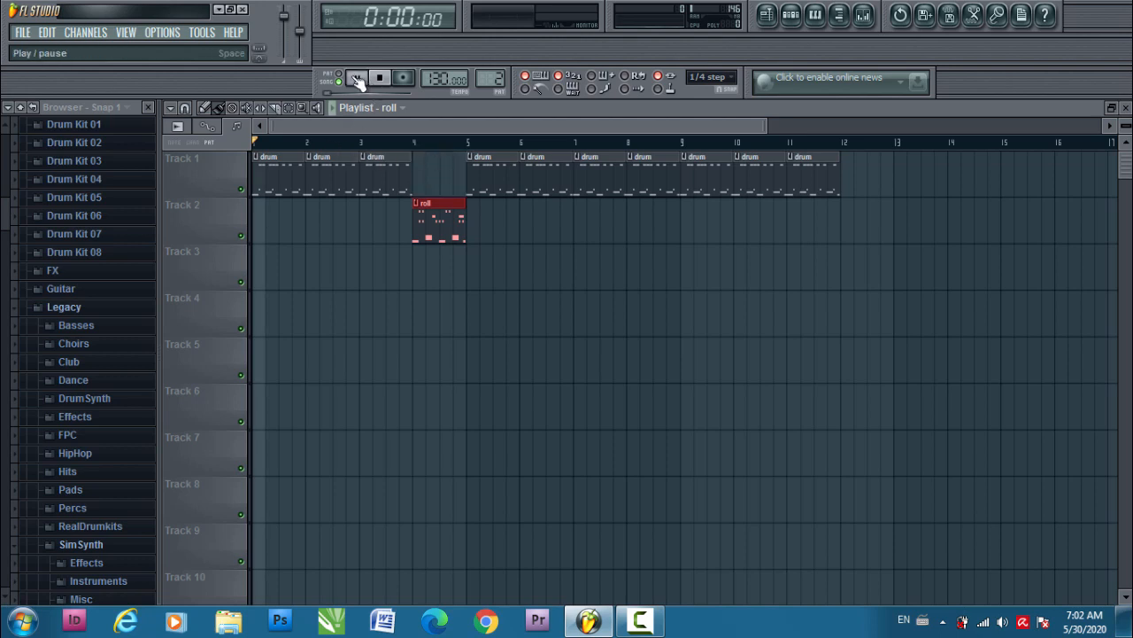
click(358, 79)
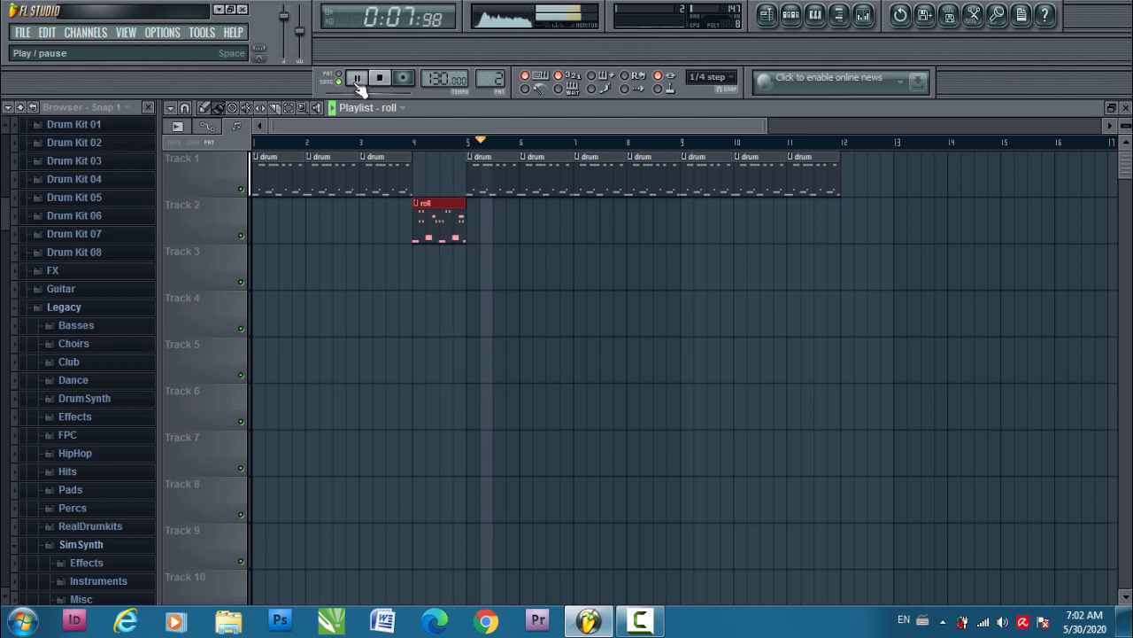
click(379, 77)
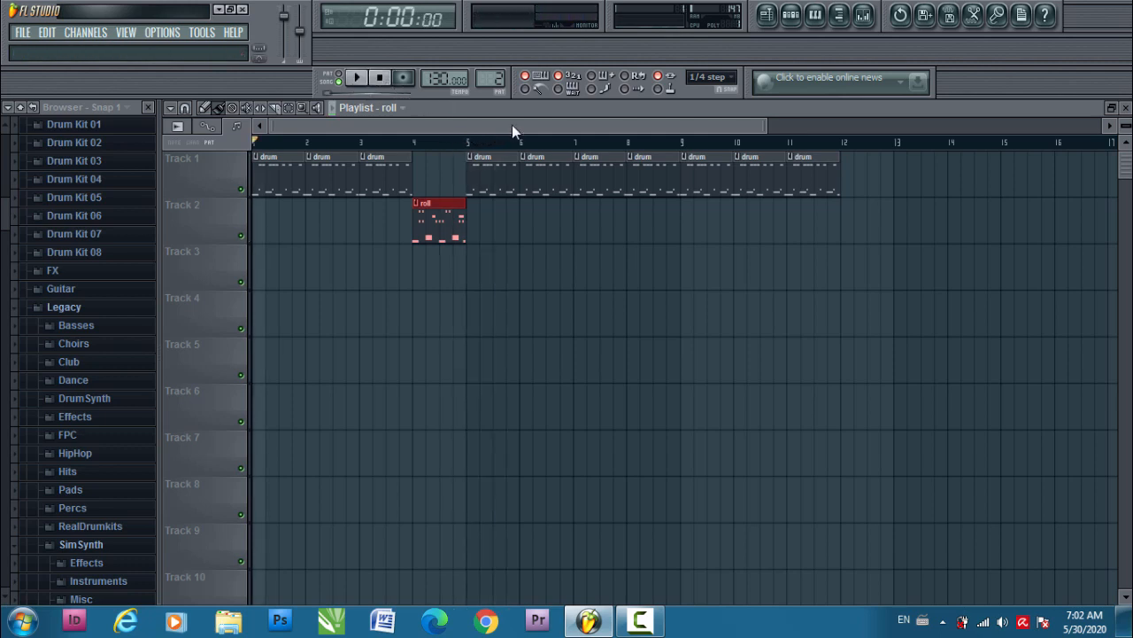
Create a new empty pattern from the step sequencer and name it "piano".
click(790, 16)
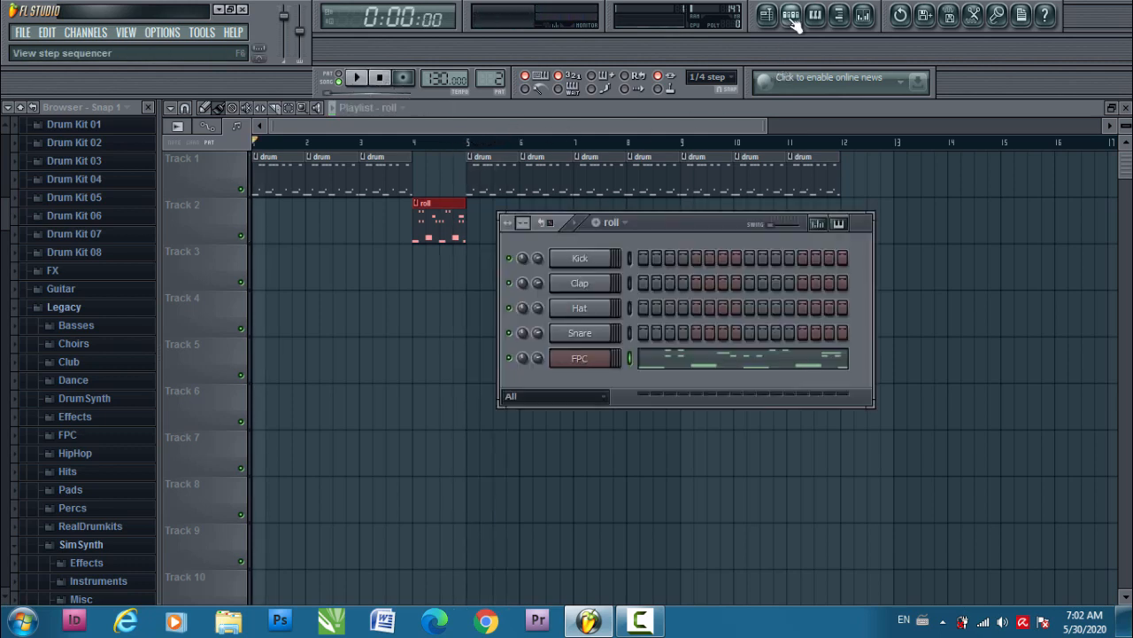
drag(673, 235, 703, 239)
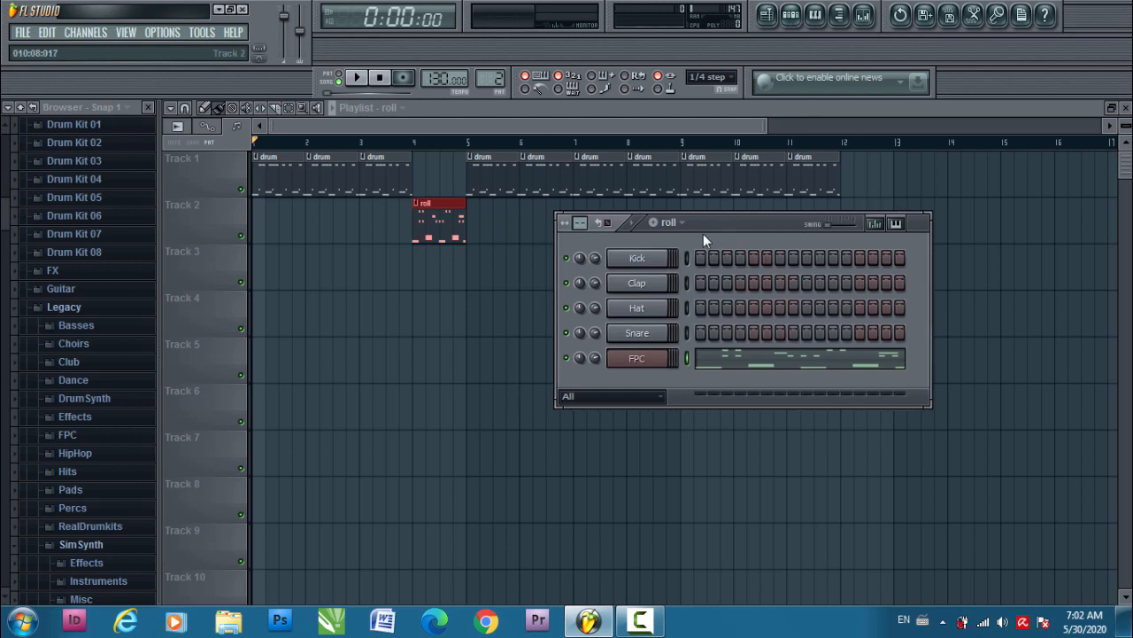
click(656, 223)
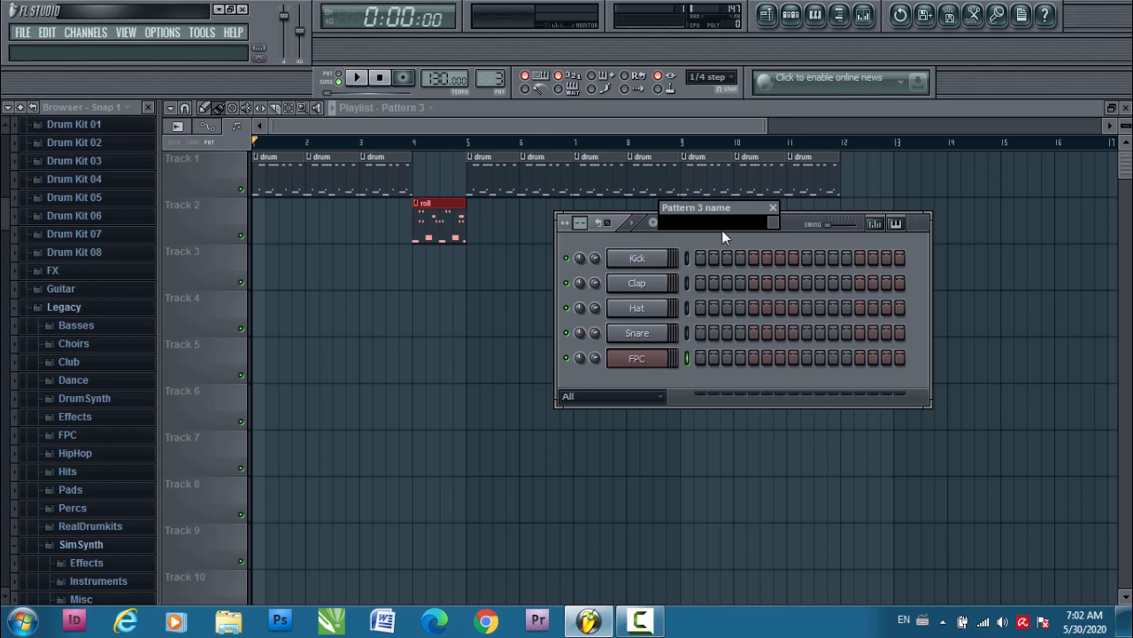
text(piano)
key(Return)
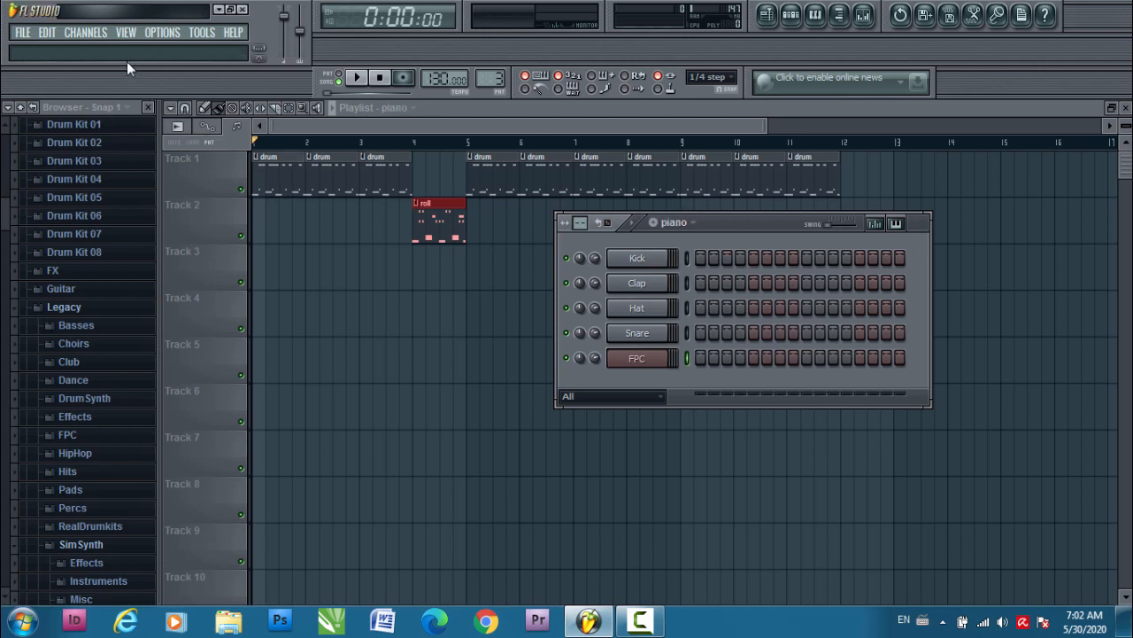
Add an FL Keys channel and space the step sequencer and FL Keys windows apart, keeping the piano pattern selected.
click(82, 36)
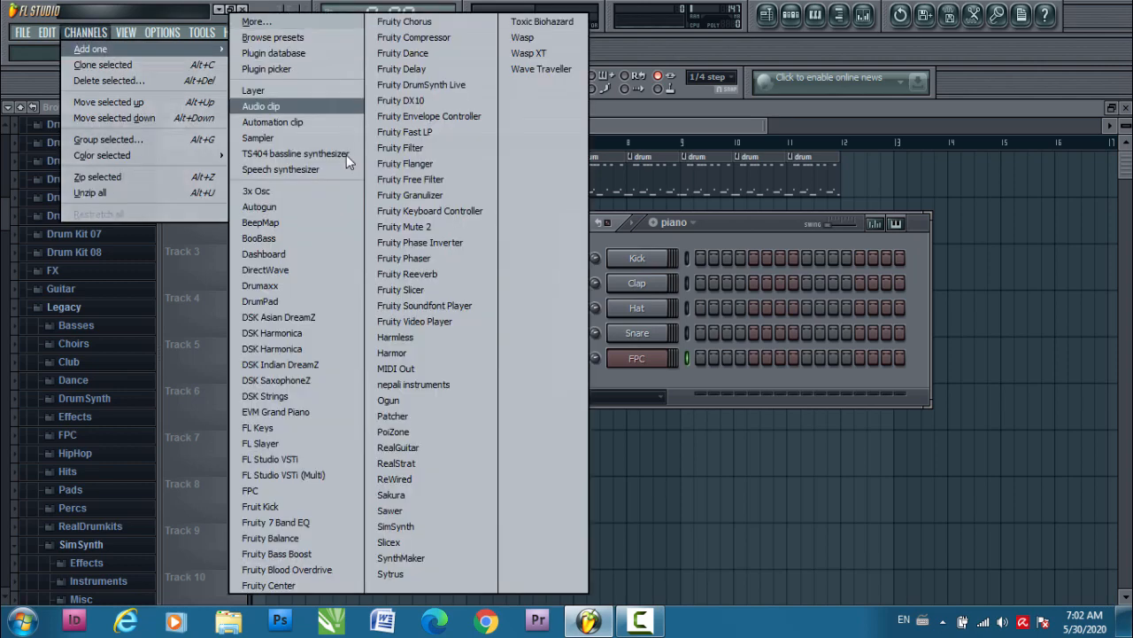
click(321, 428)
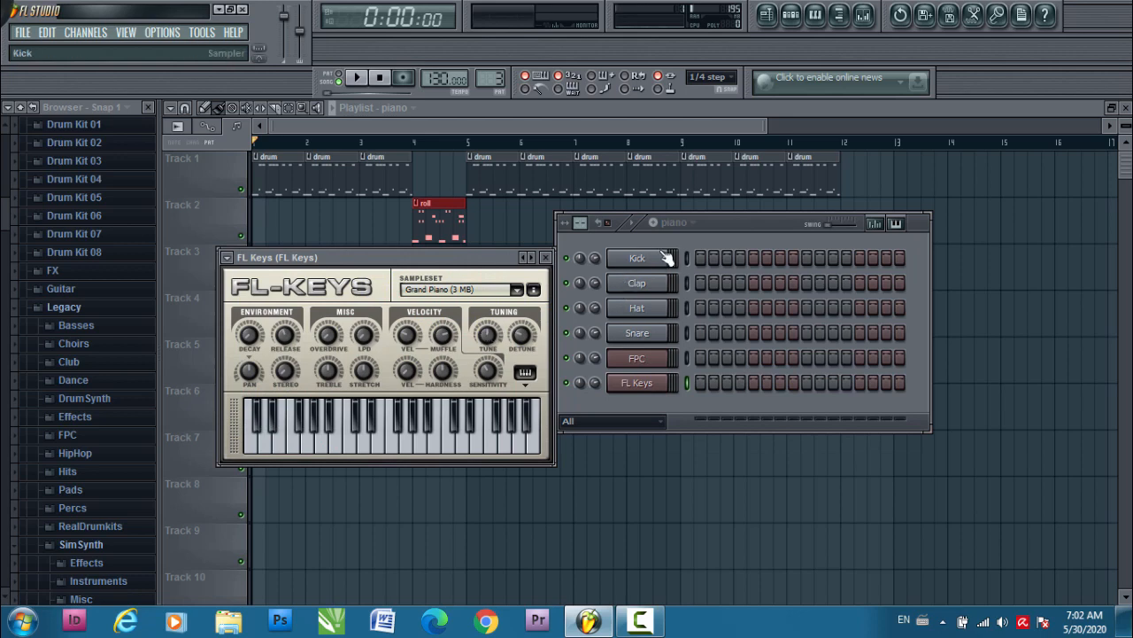
drag(747, 223, 817, 241)
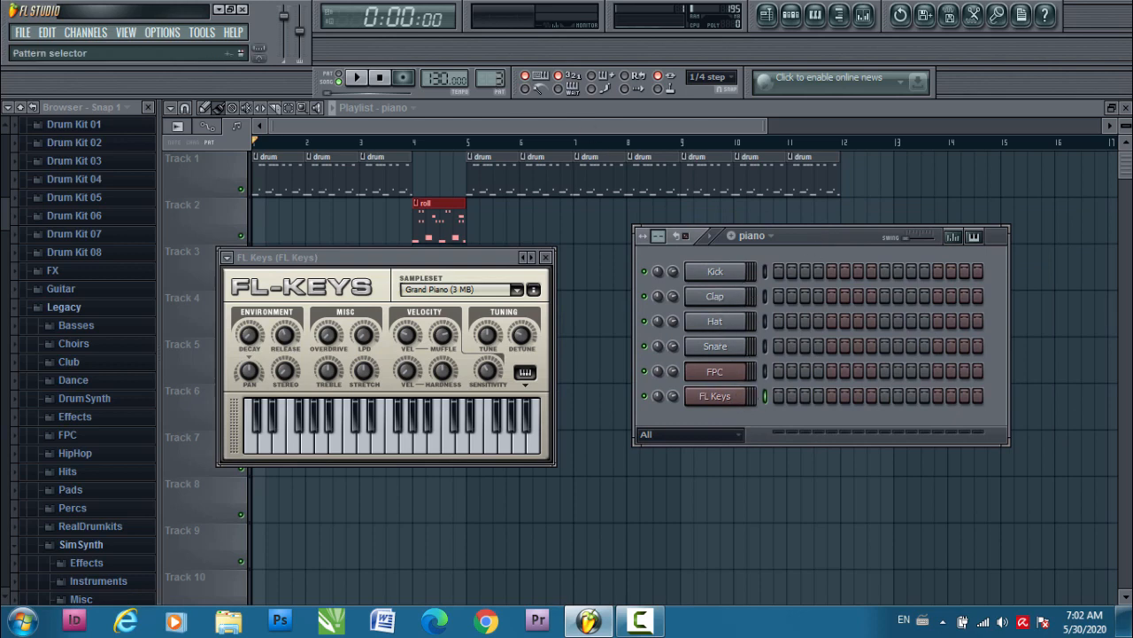
scroll(492, 78, down, 1)
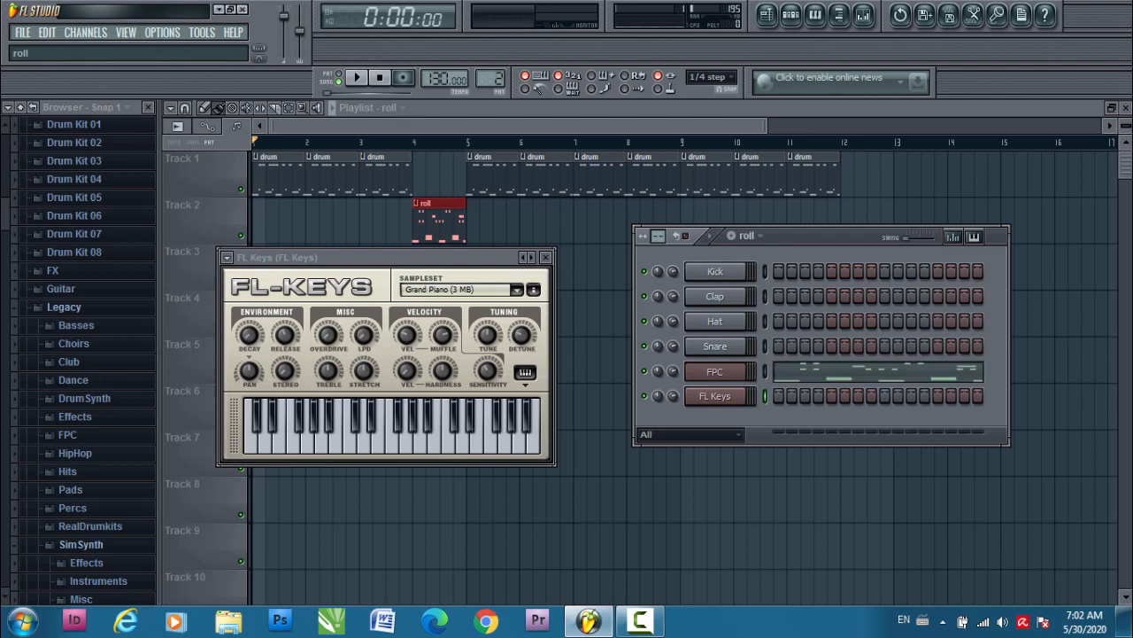
scroll(492, 79, down, 1)
scroll(491, 78, up, 2)
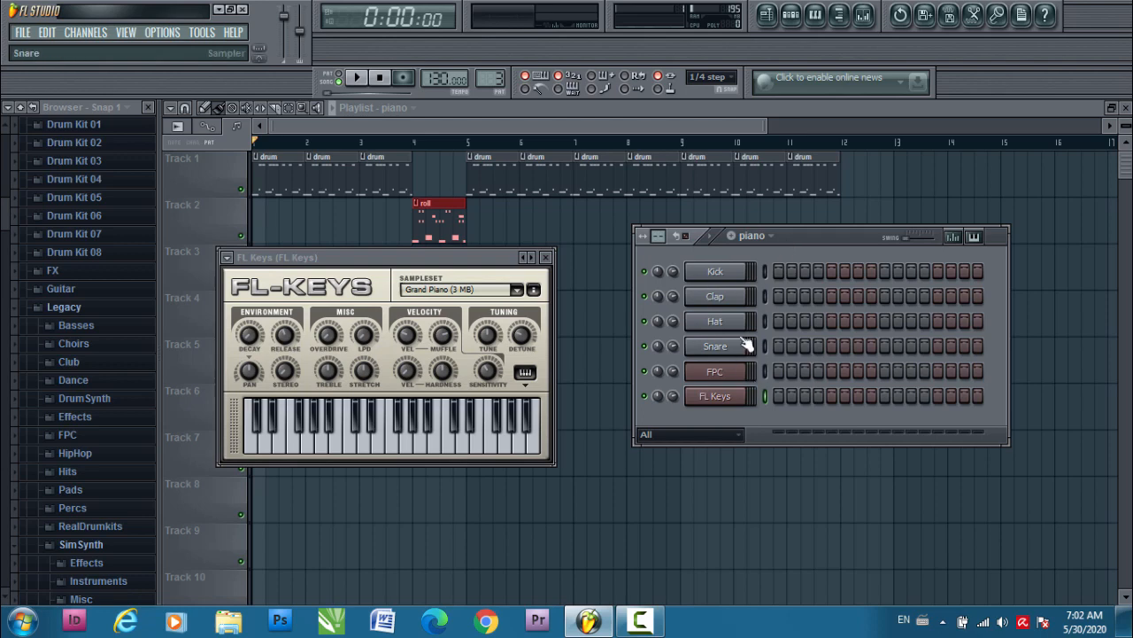
drag(442, 268, 496, 317)
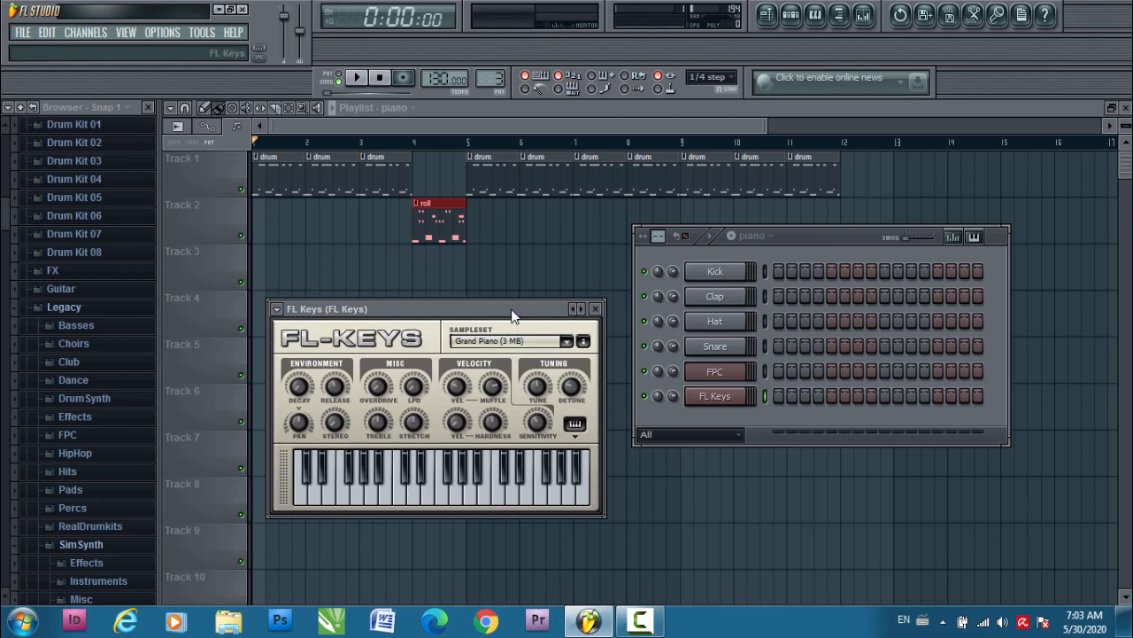
Open the piano roll of the FL Keys channel and place a C5, E5 and G5 chord at the start of bar 1.
click(726, 400)
right_click(724, 402)
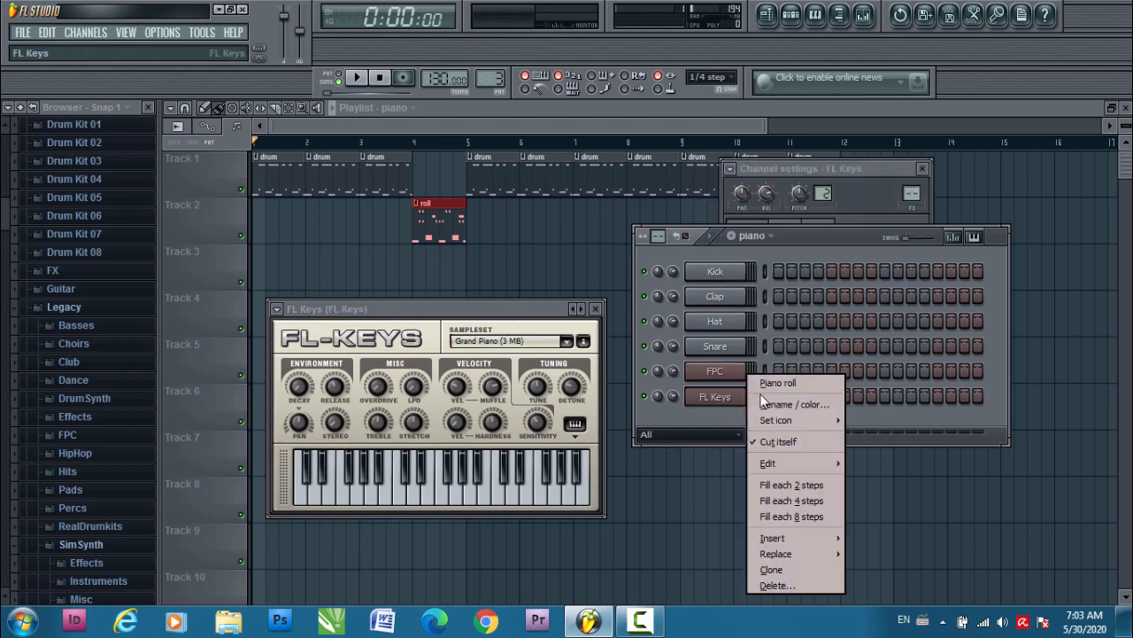
click(792, 385)
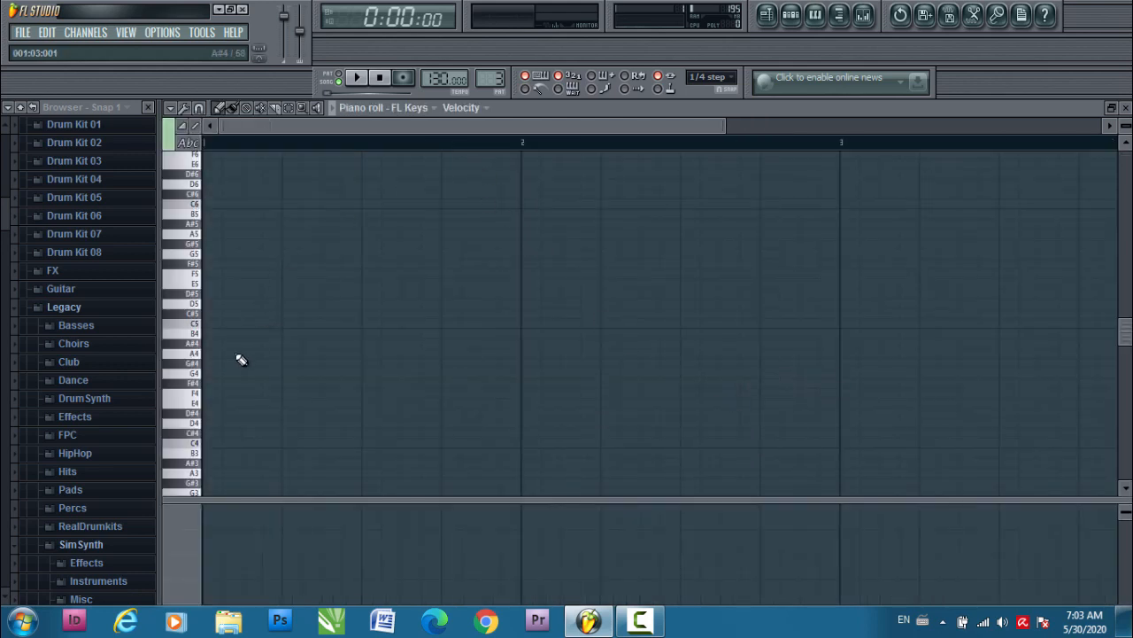
click(210, 325)
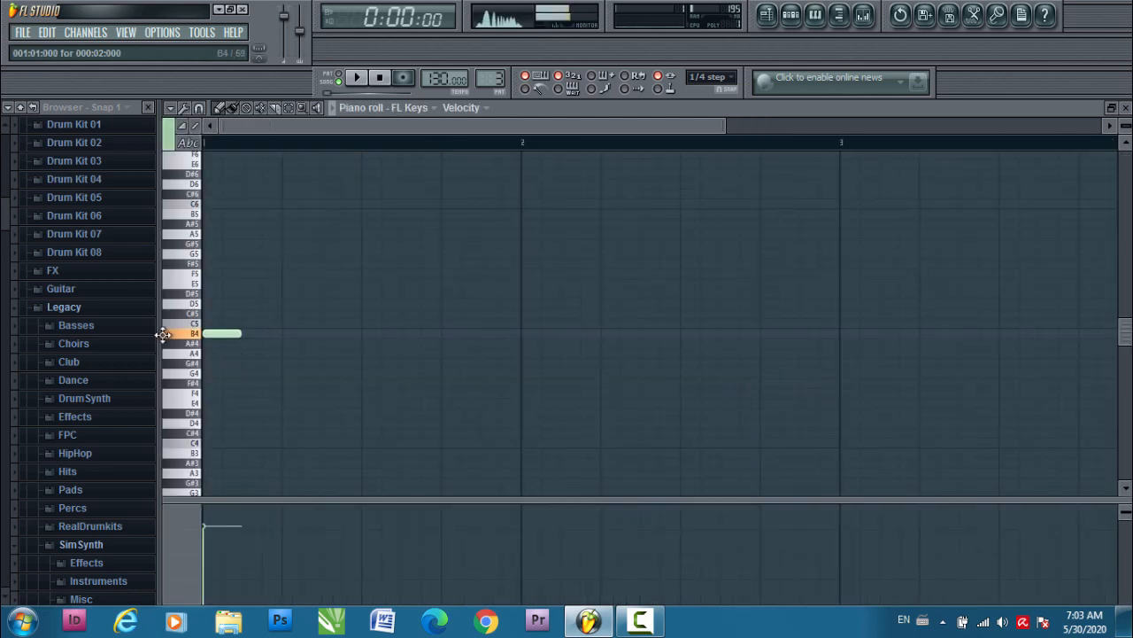
drag(237, 277, 141, 282)
drag(225, 272, 69, 253)
drag(216, 248, 219, 258)
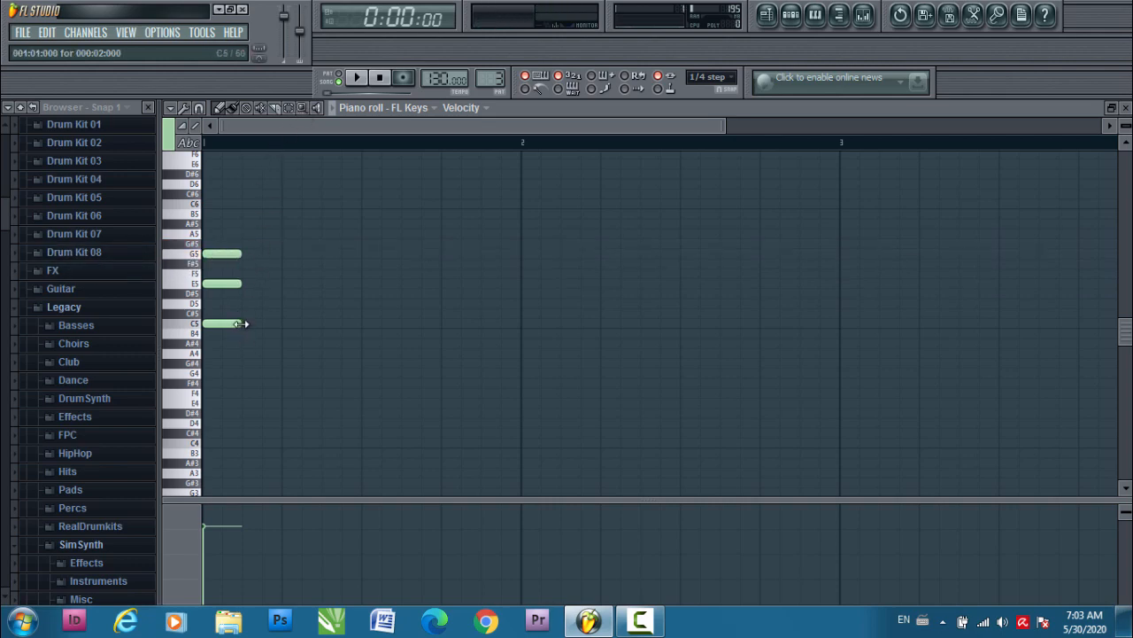
Lengthen the C5, E5 and G5 notes to half a bar each.
drag(242, 324, 348, 327)
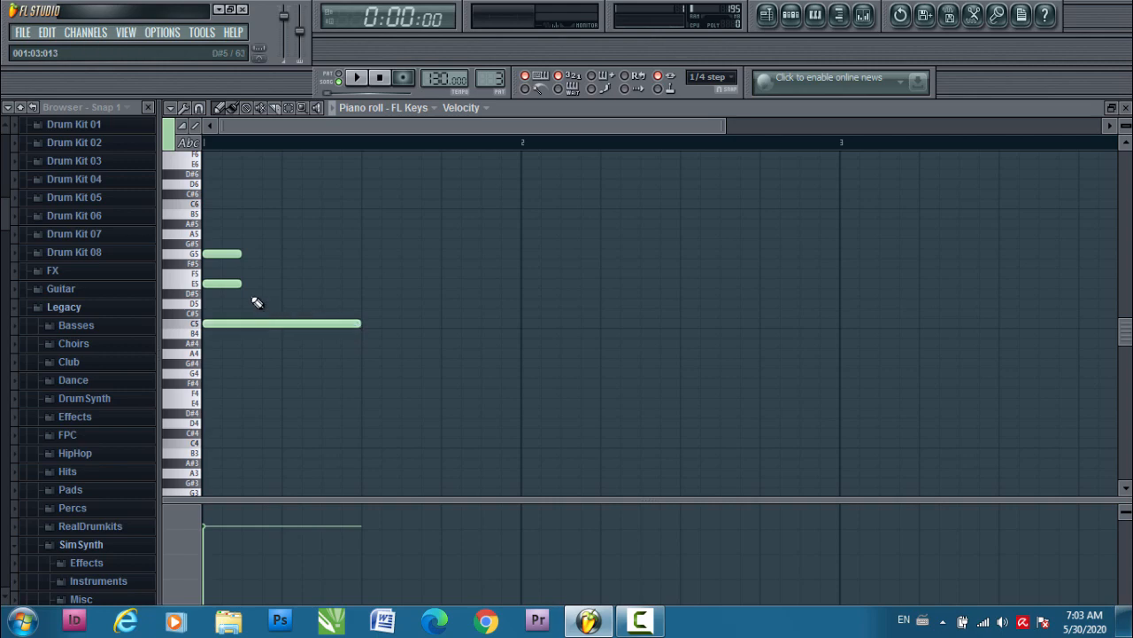
drag(240, 285, 350, 291)
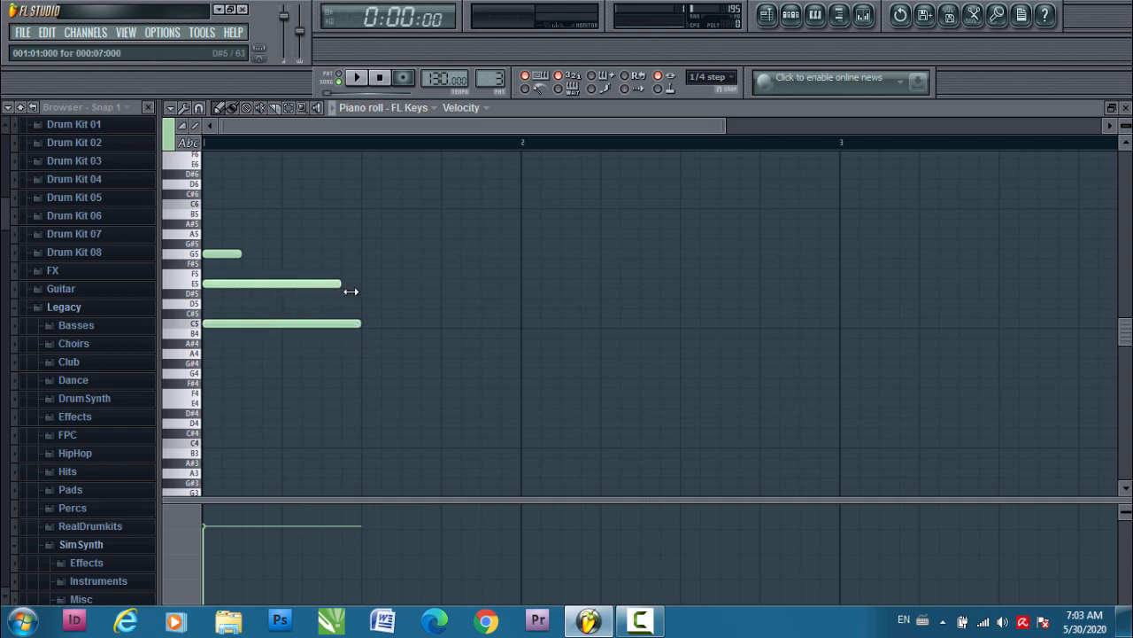
drag(305, 252, 352, 254)
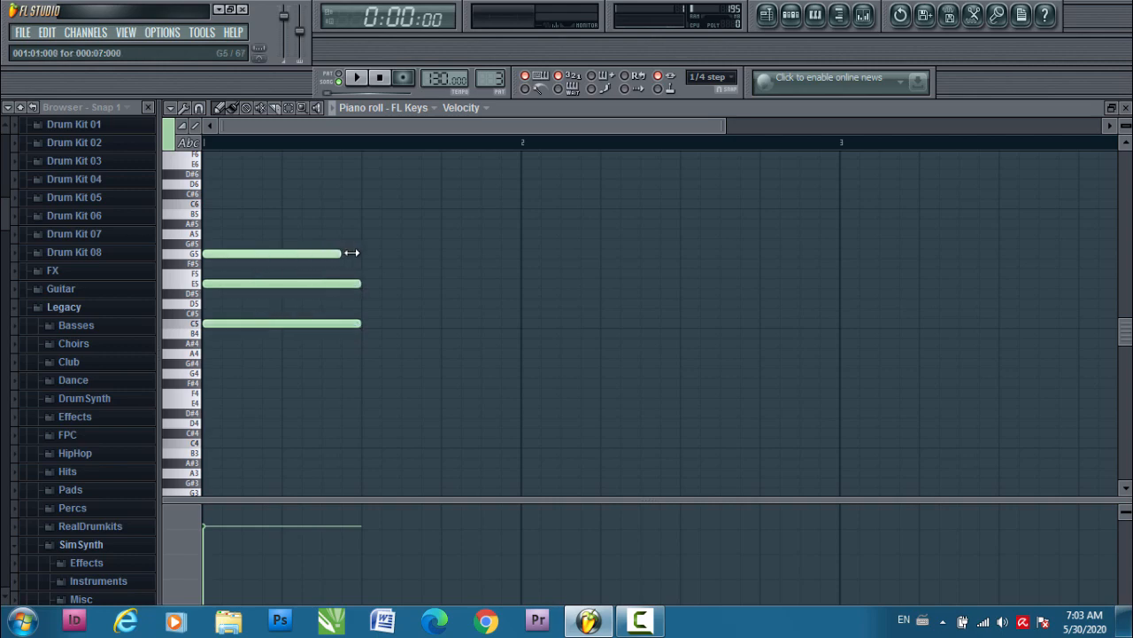
Add a half-bar chord of A4, C5 and E5 in the second half of bar 1.
drag(372, 364, 370, 351)
click(367, 323)
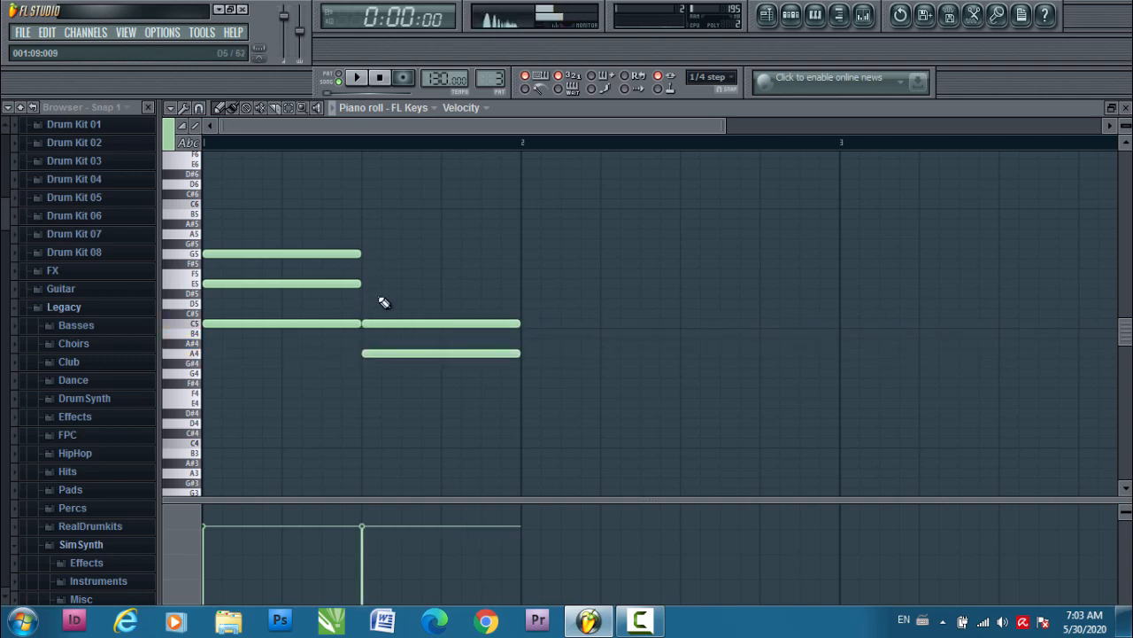
click(384, 284)
drag(364, 283, 362, 282)
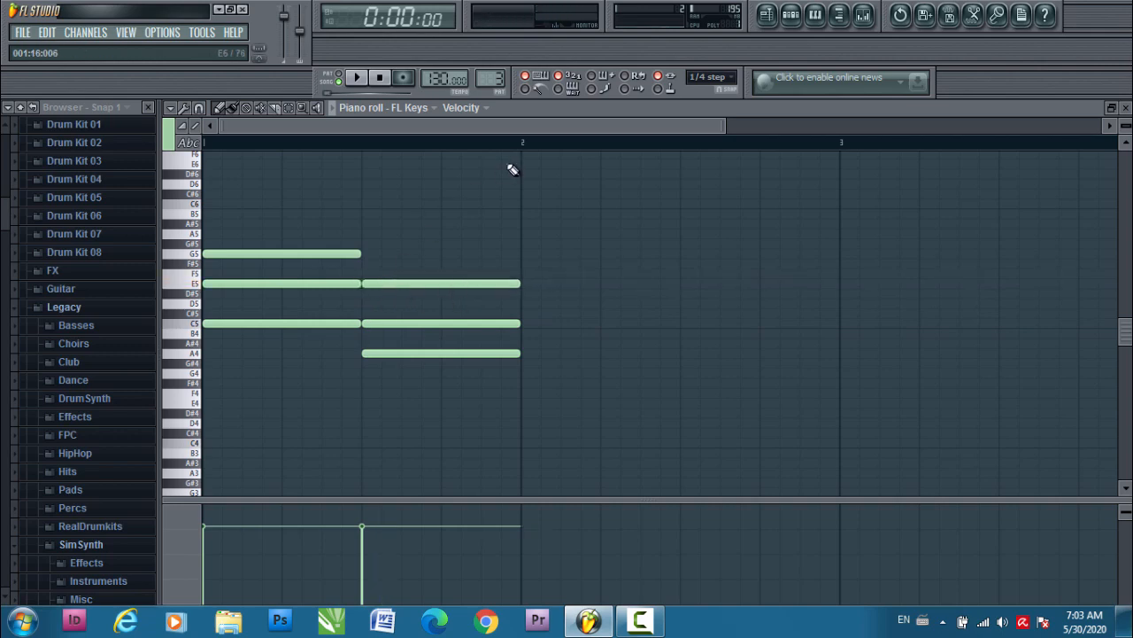
Fill bar 2 with half-bar chords F4, A4, C5 and G4, B4, D5, and play the pattern in pattern mode.
mouse_move(522, 320)
mouse_down()
mouse_move(559, 324)
mouse_move(560, 286)
mouse_move(562, 402)
mouse_move(561, 390)
mouse_move(503, 363)
mouse_move(525, 355)
mouse_up()
click(525, 324)
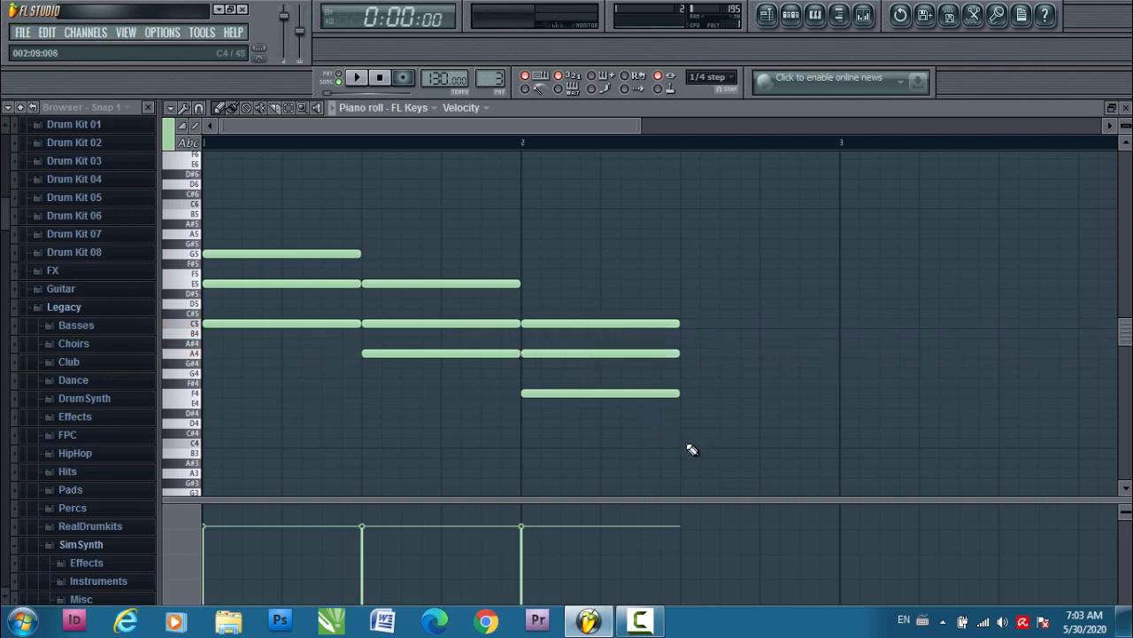
mouse_move(692, 449)
mouse_down()
mouse_move(713, 440)
mouse_move(715, 362)
mouse_move(709, 383)
mouse_move(714, 362)
mouse_move(714, 373)
mouse_move(683, 328)
mouse_move(691, 305)
mouse_up()
click(719, 340)
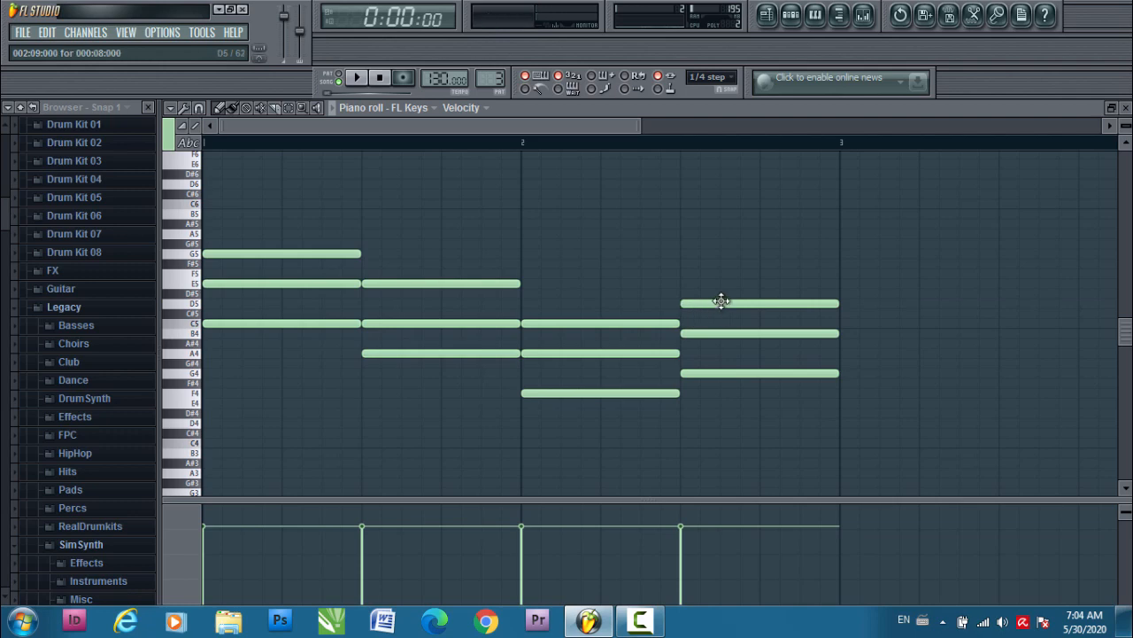
click(356, 78)
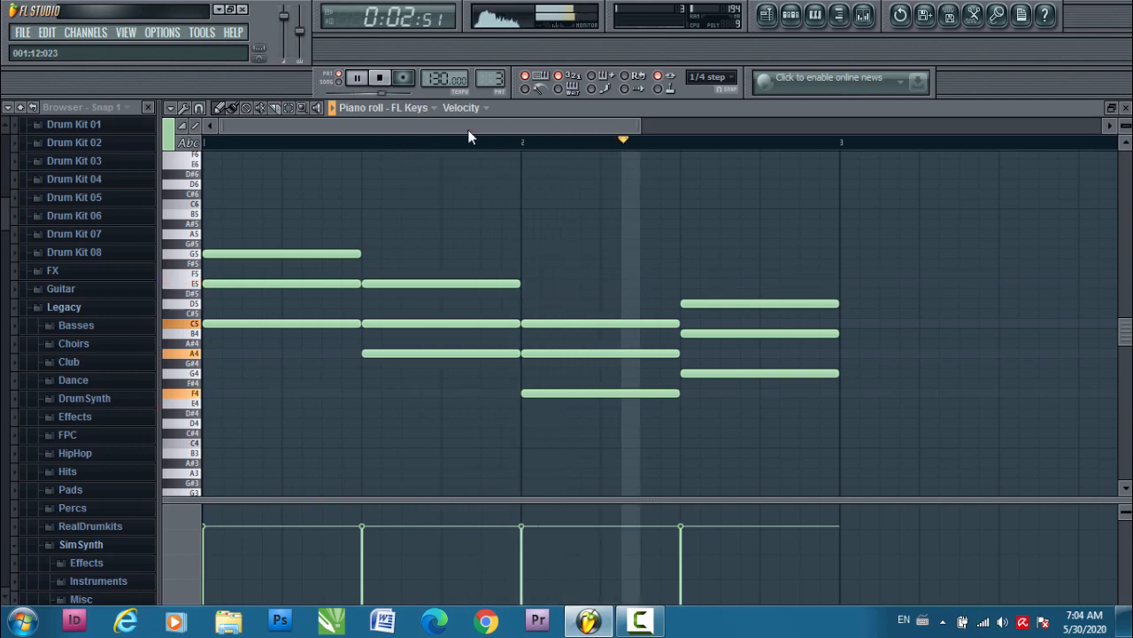
click(381, 79)
Paint piano clips along Track 3 of the playlist from bar 1 up to bar 13 and play the arrangement in song mode.
click(766, 14)
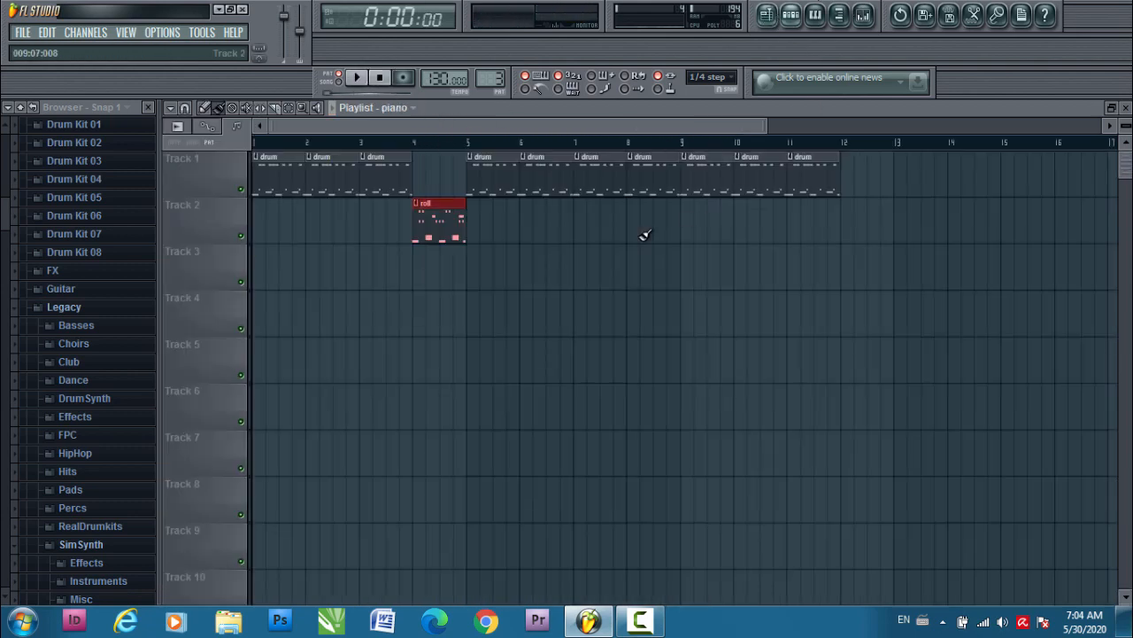
click(259, 276)
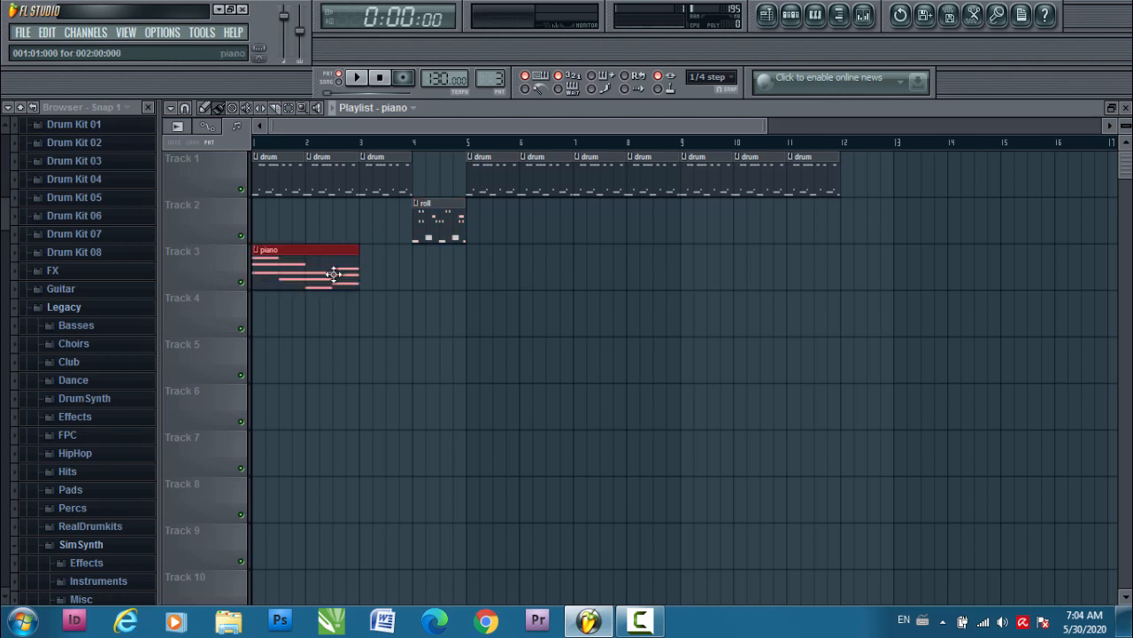
drag(372, 270, 797, 263)
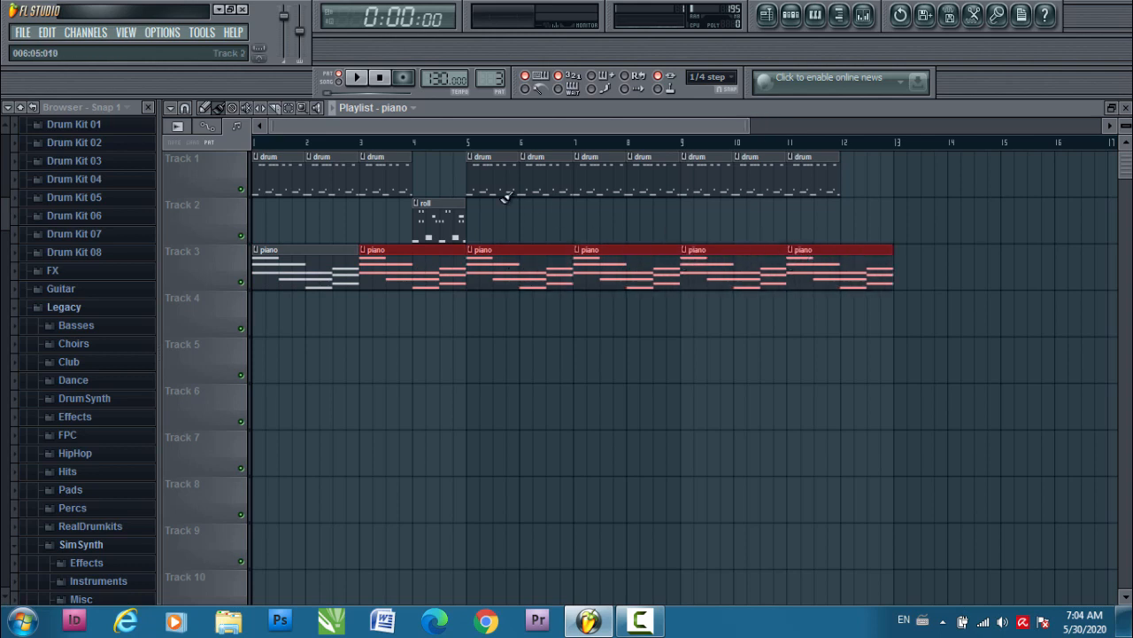
click(339, 81)
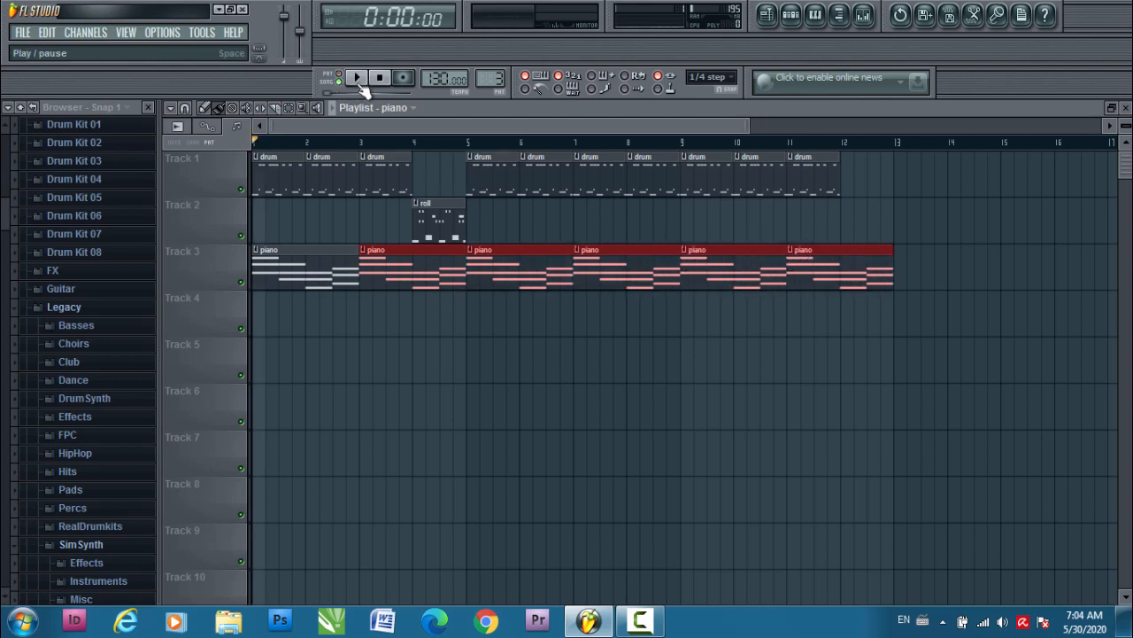
click(357, 78)
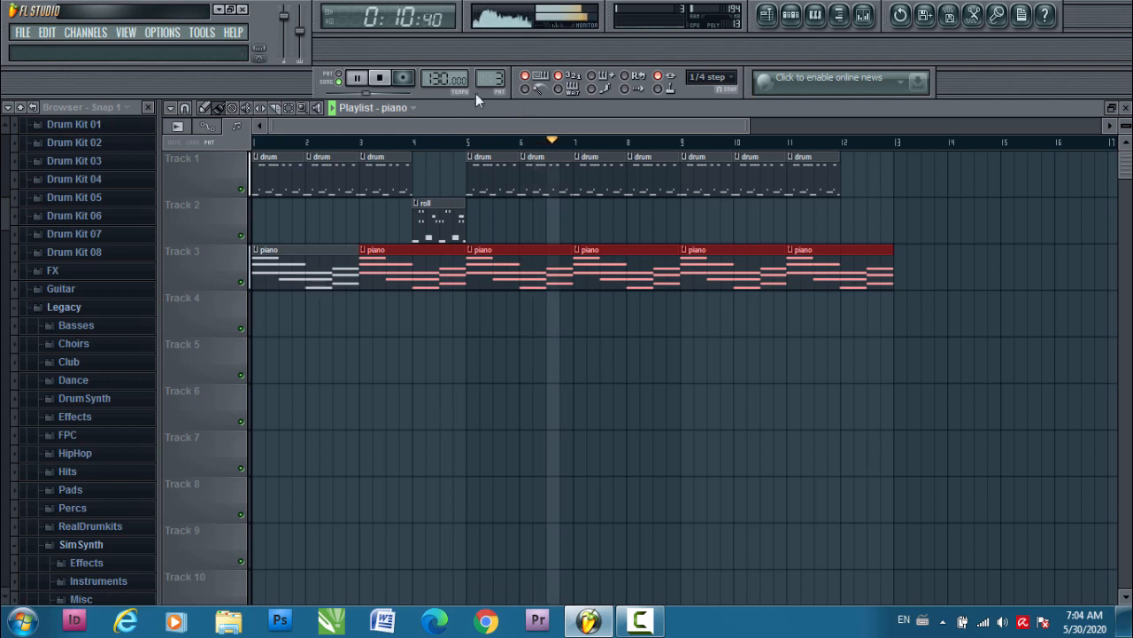
Stop the song playback and create a new pattern named bass.
click(380, 79)
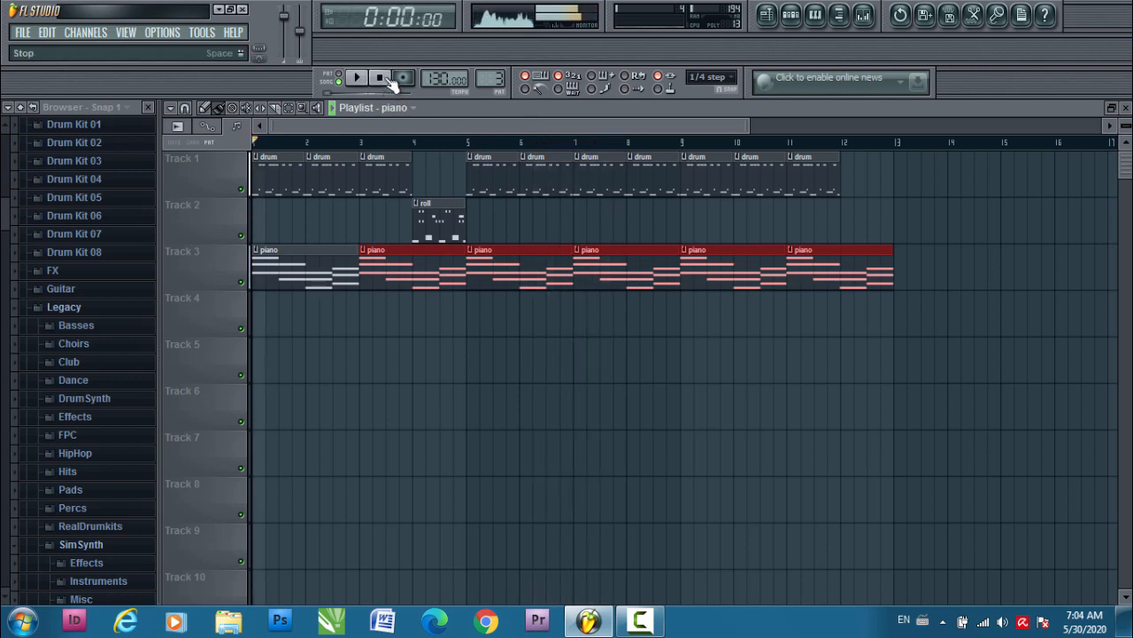
click(792, 18)
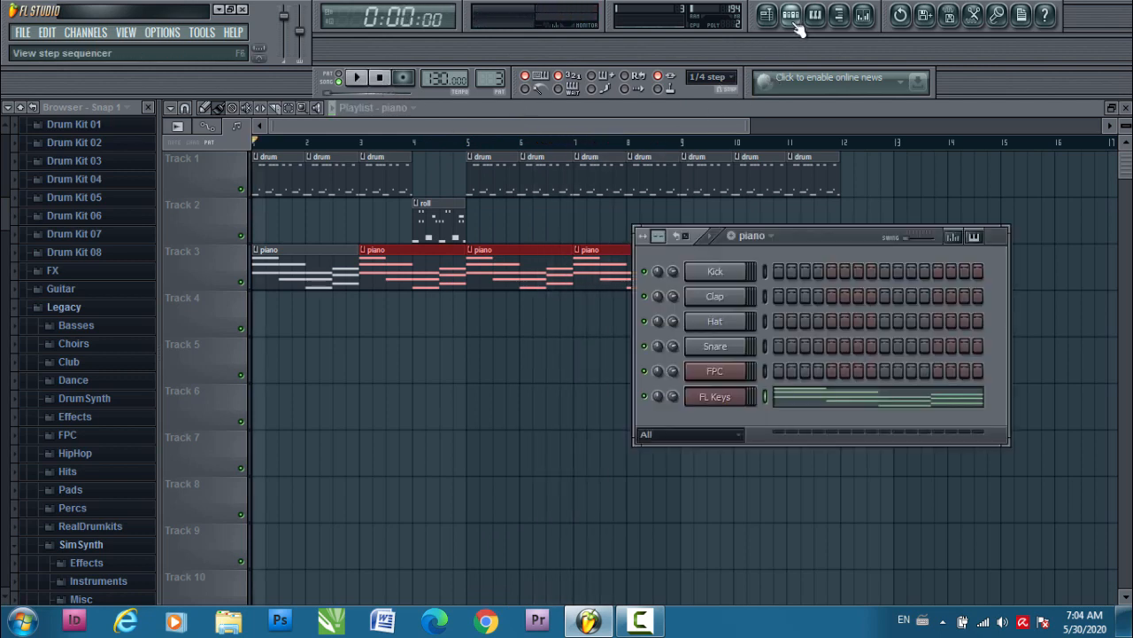
drag(820, 238, 736, 217)
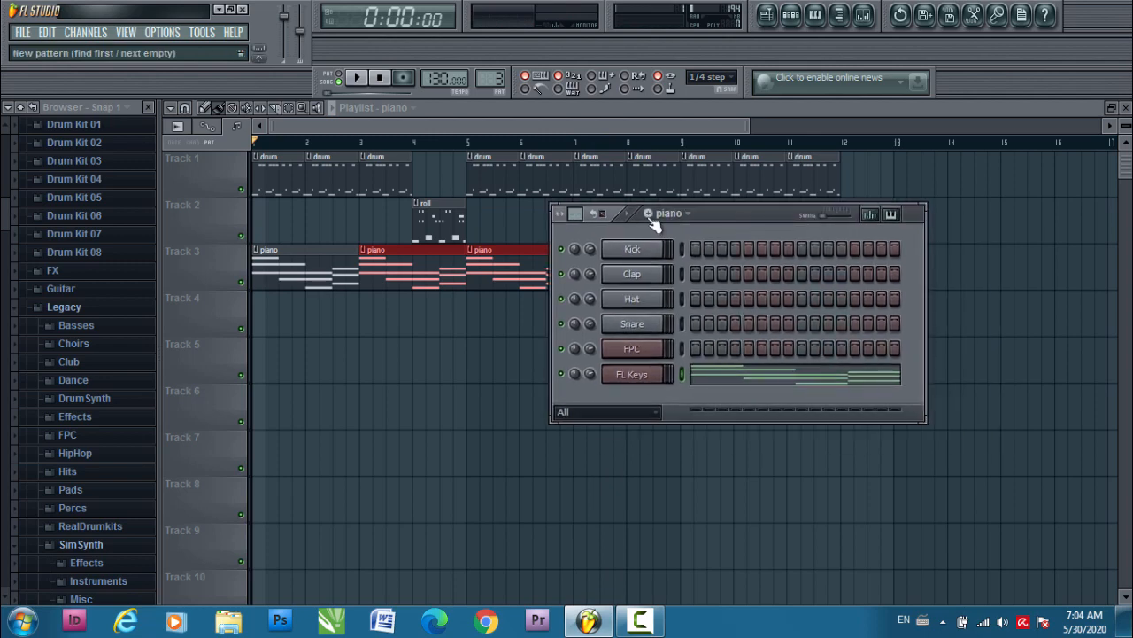
click(649, 214)
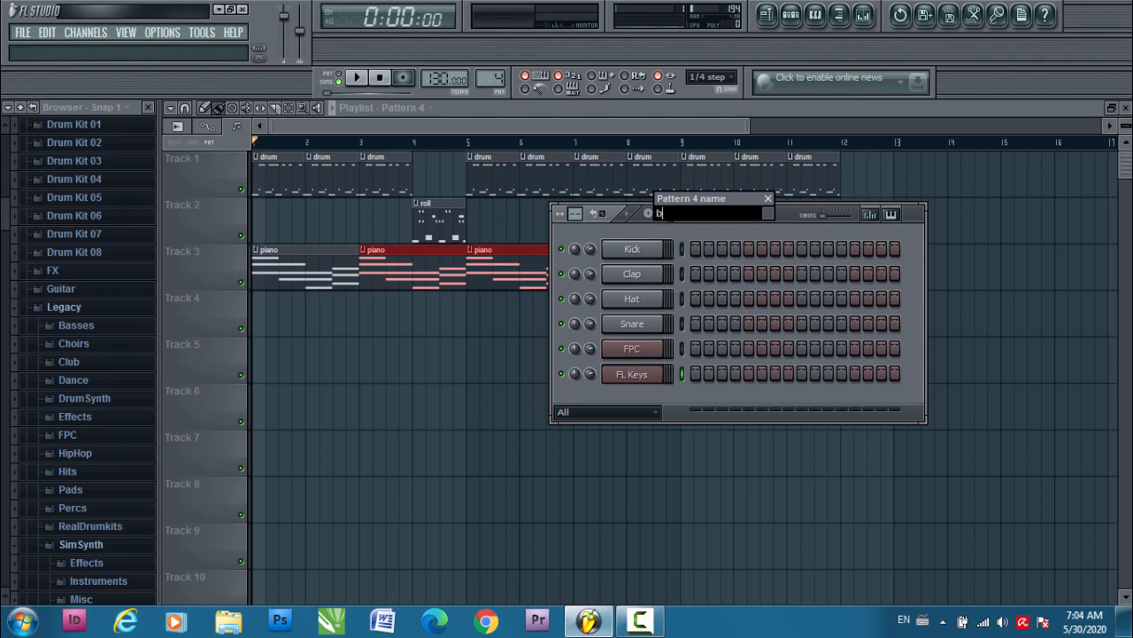
key(Return)
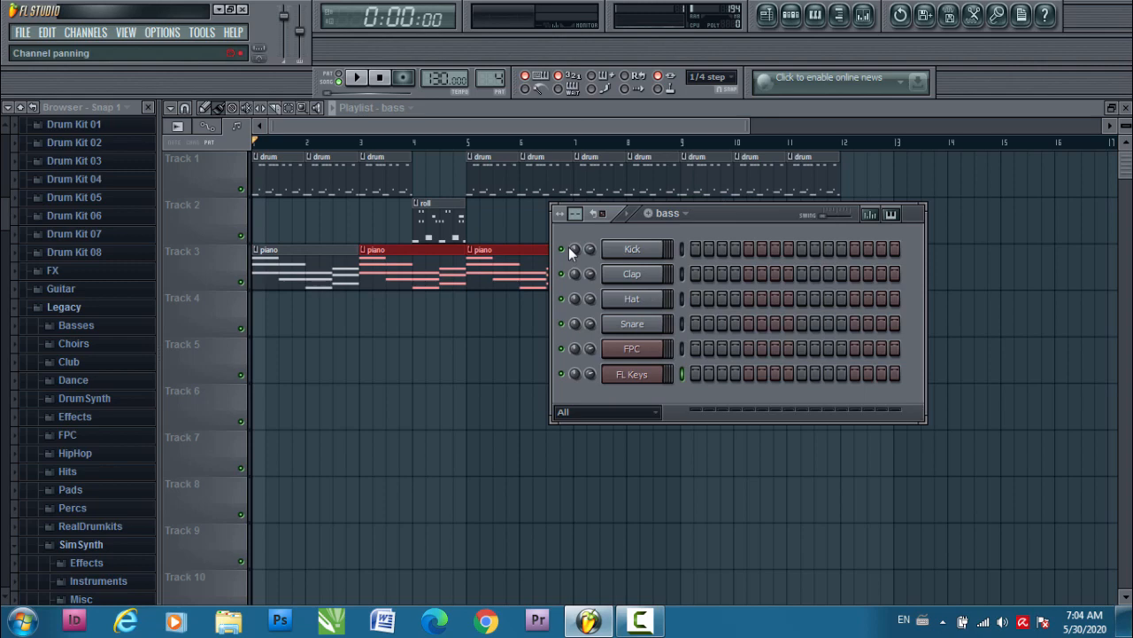
Add a Harmless synthesizer channel to the bass pattern and audition its default sound on a few keys.
click(87, 36)
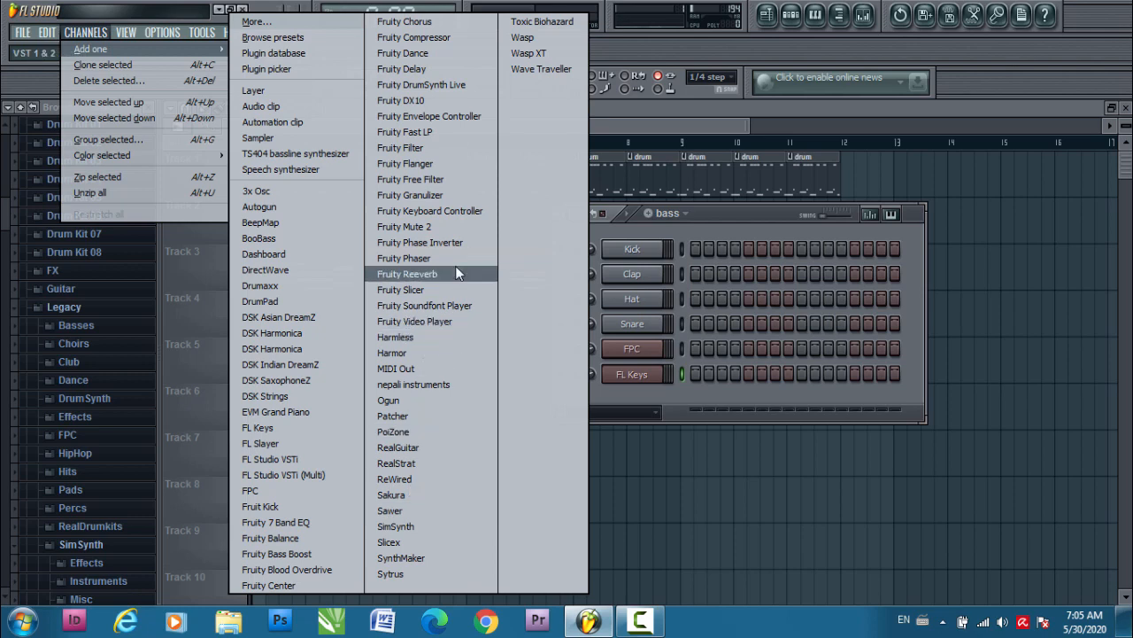
click(440, 337)
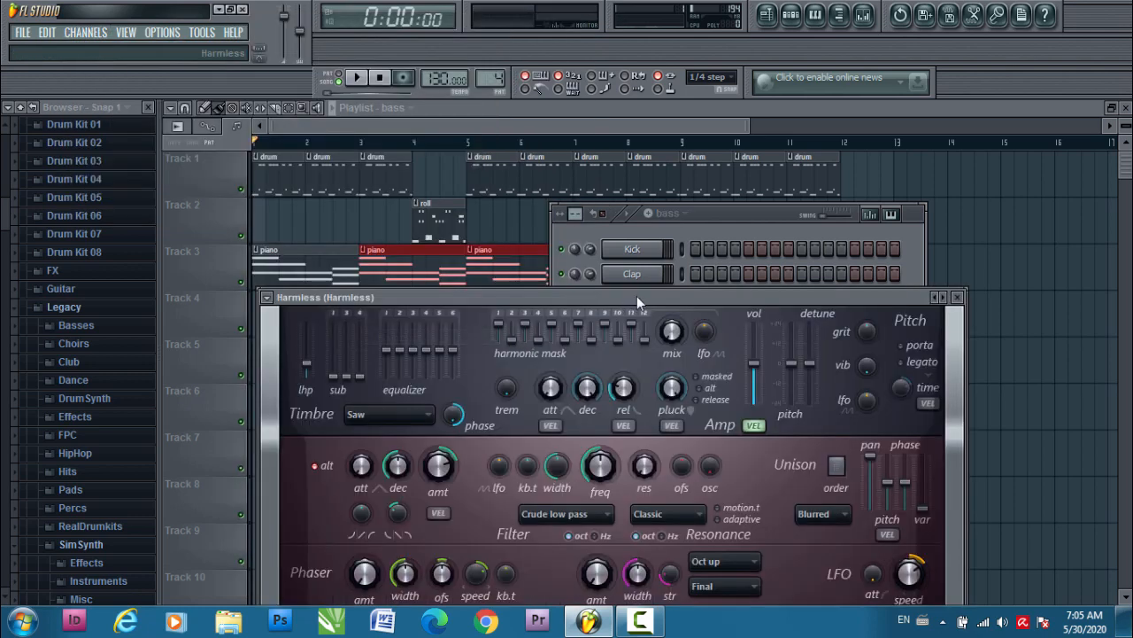
drag(637, 296, 690, 98)
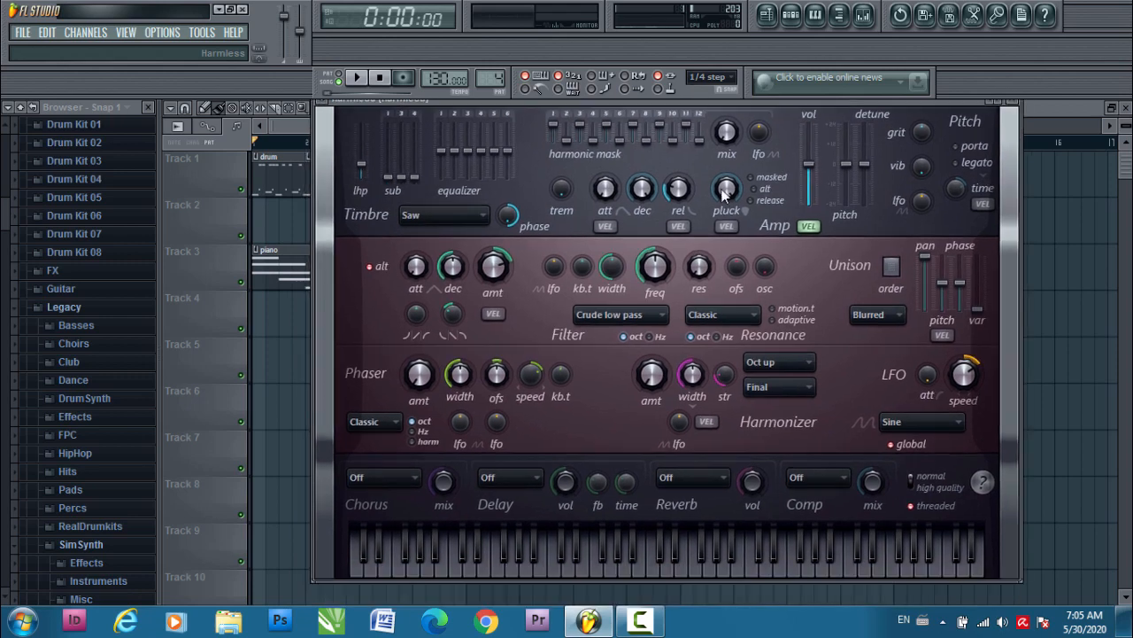
click(683, 566)
click(448, 571)
drag(839, 102, 801, 135)
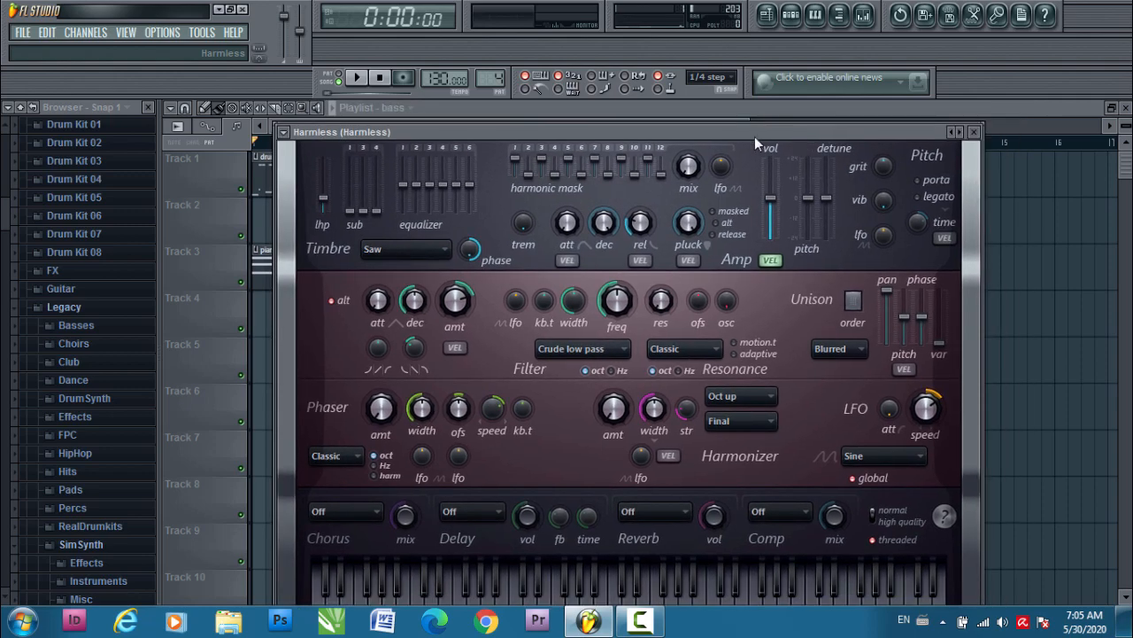
Load the Bassline 2 GOL preset in Harmless and audition it on several keys.
click(286, 132)
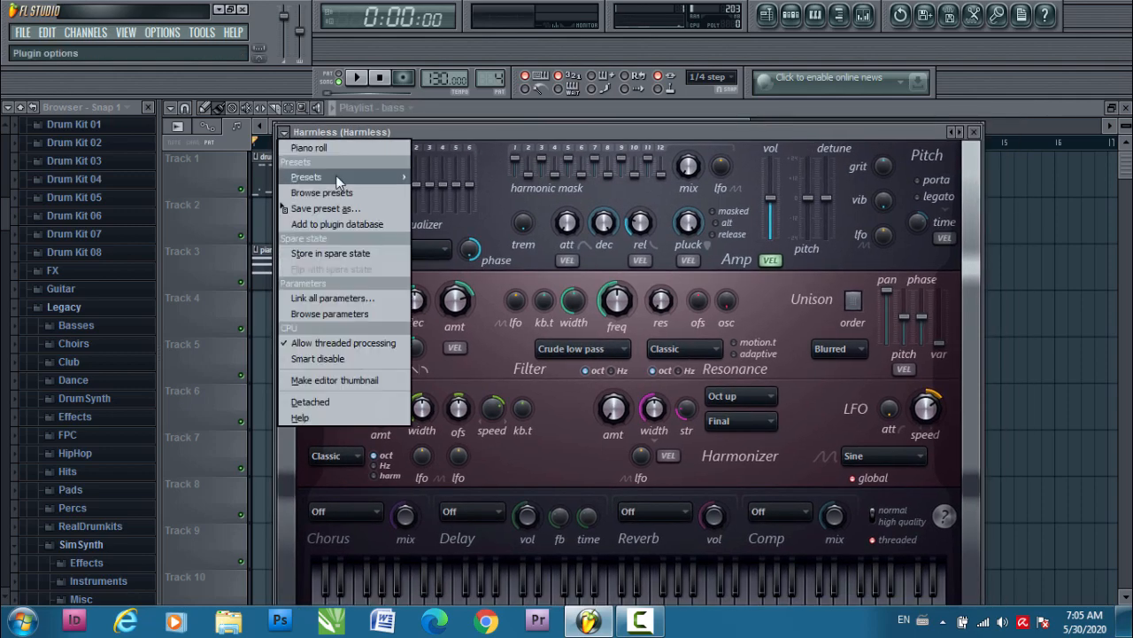
mouse_move(306, 177)
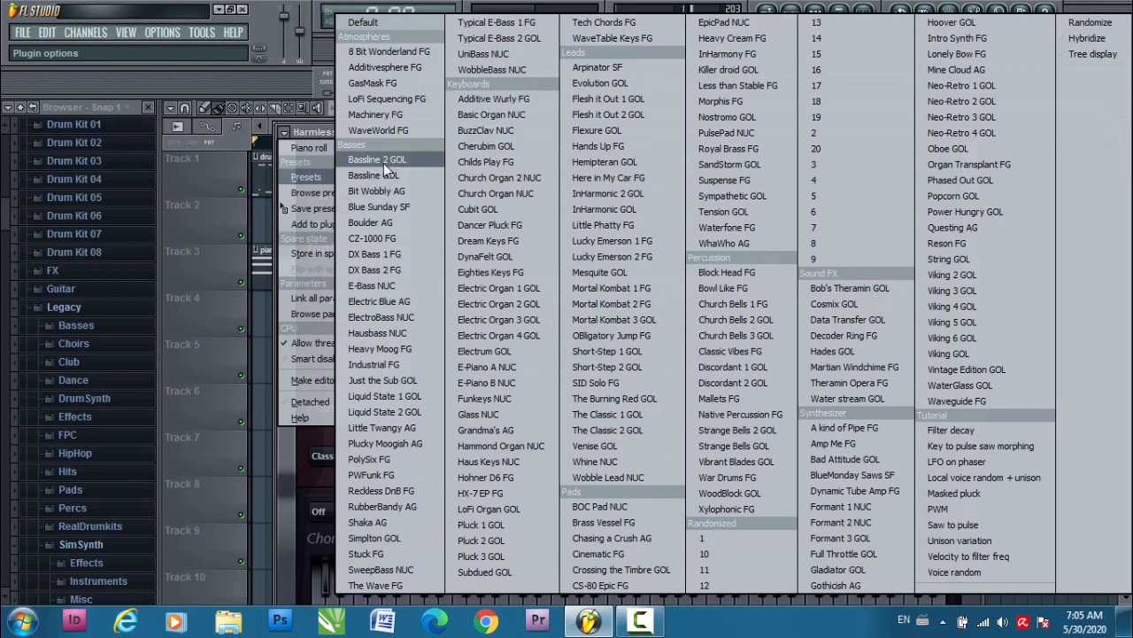
click(358, 160)
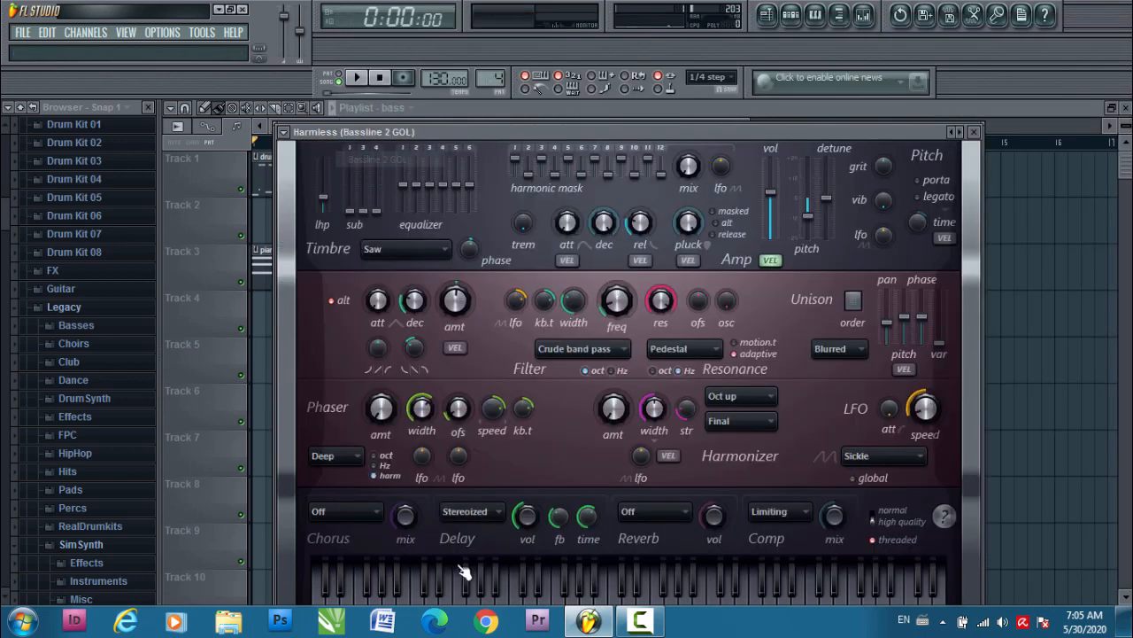
click(566, 591)
click(677, 591)
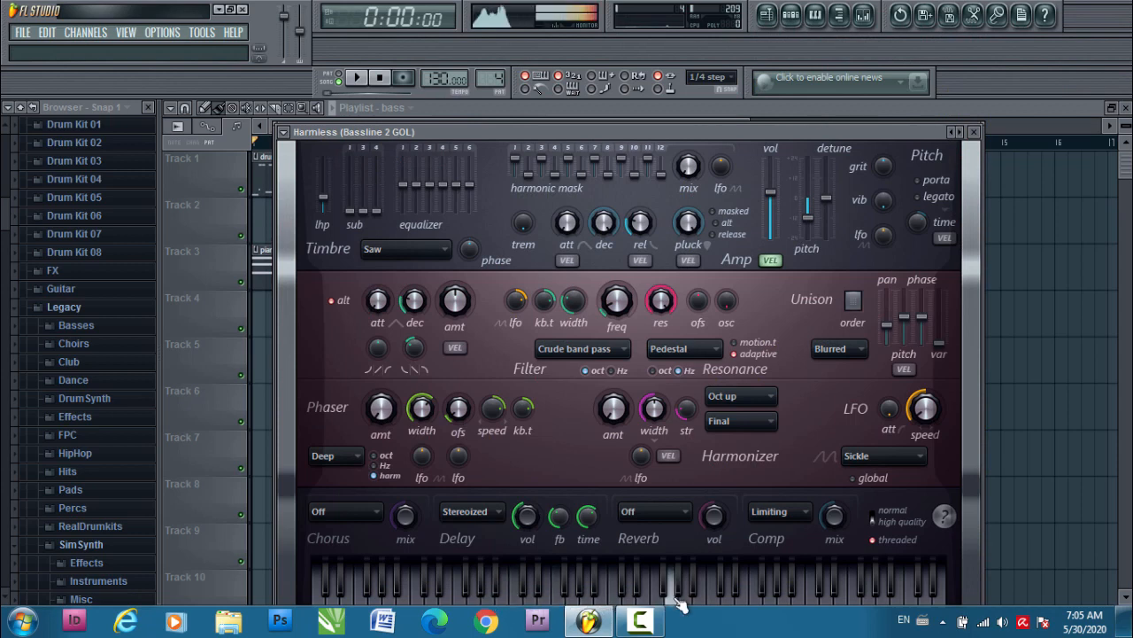
click(451, 595)
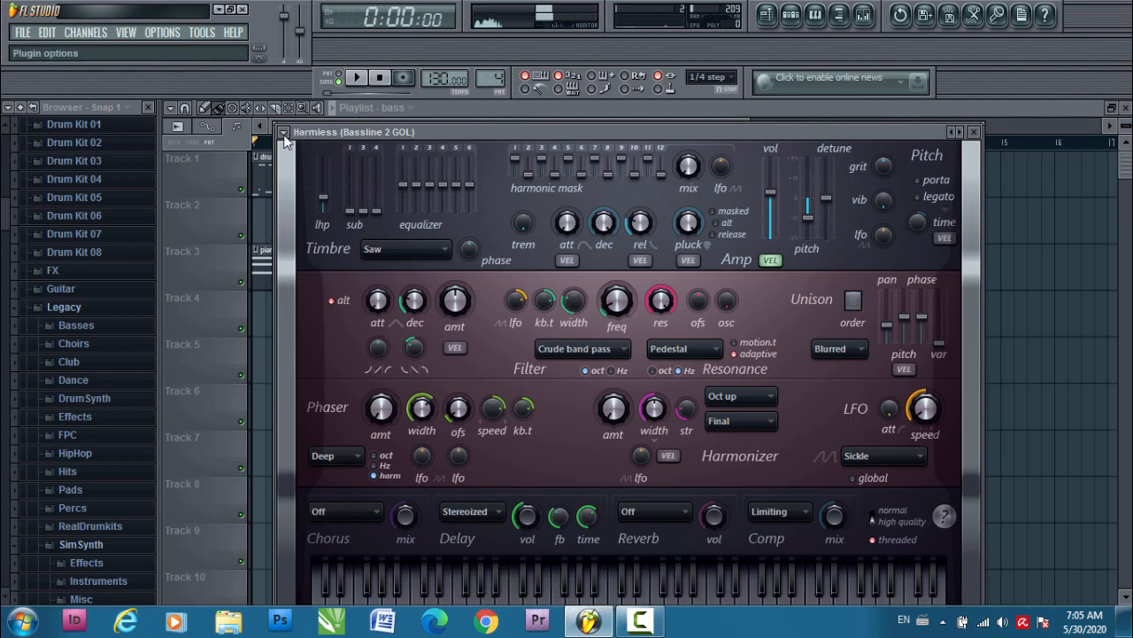
Load the DX Bass 1 FG preset in Harmless and close the synthesizer window.
click(283, 132)
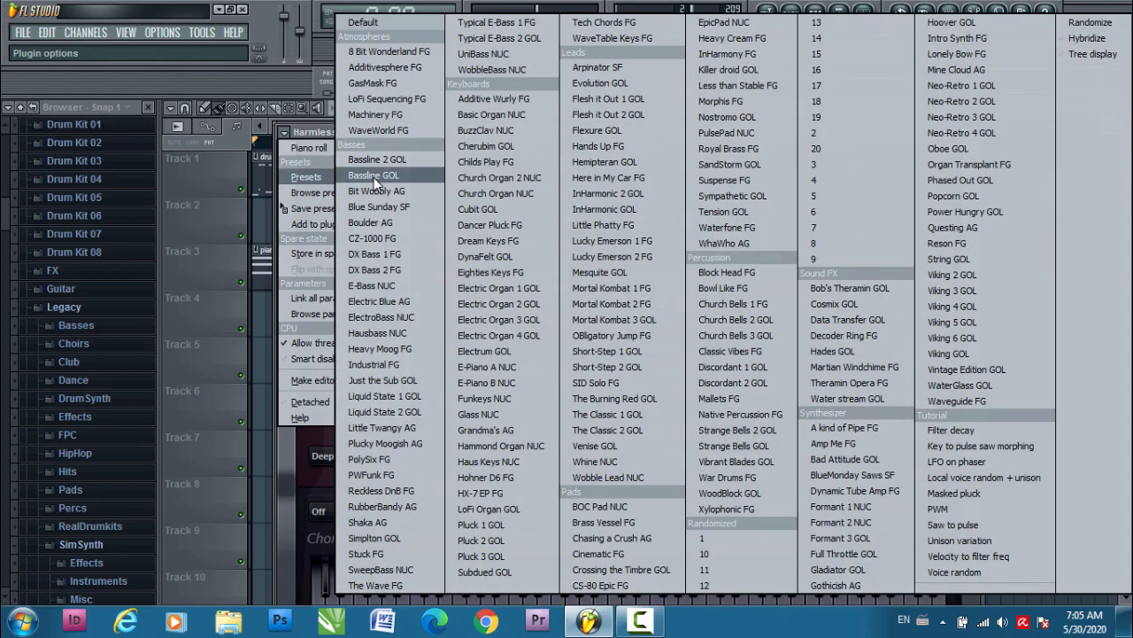
mouse_move(371, 175)
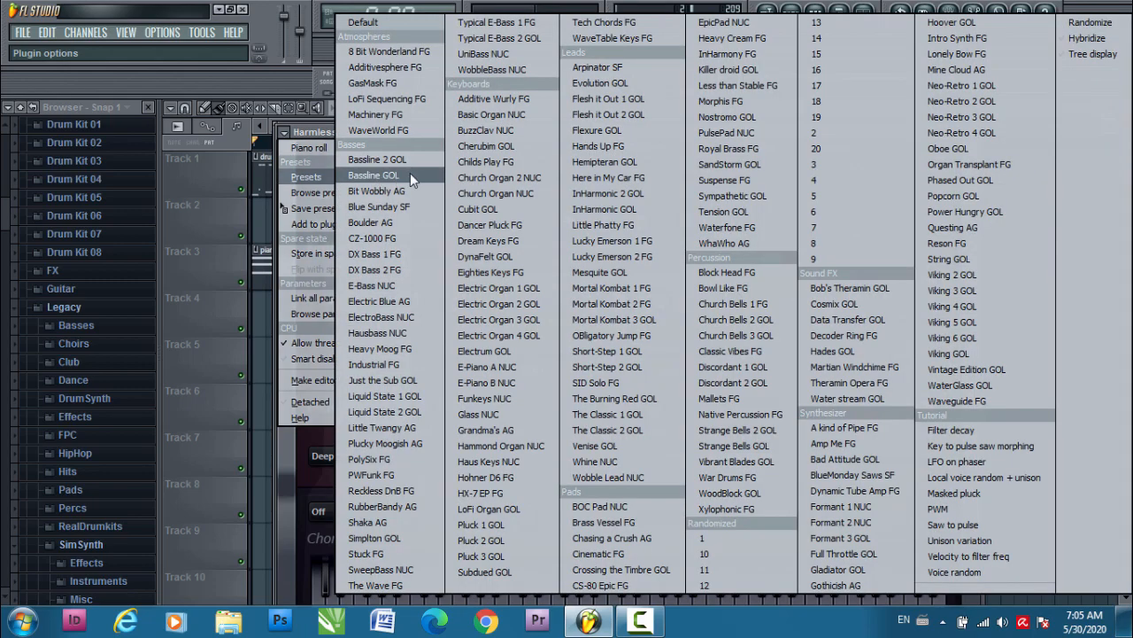
click(411, 254)
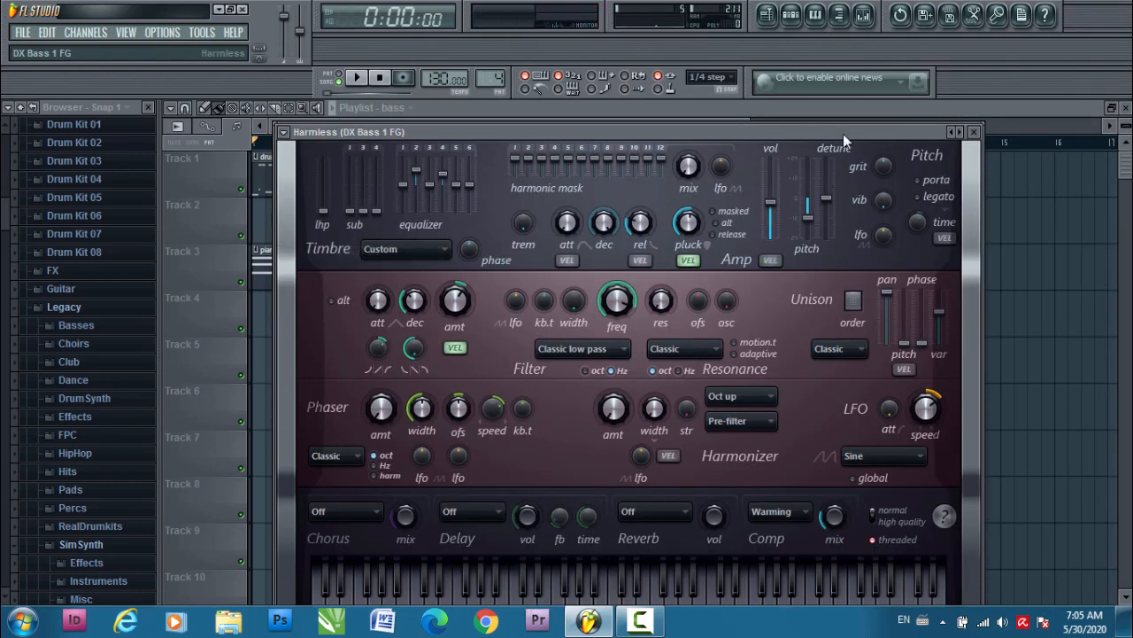
click(974, 132)
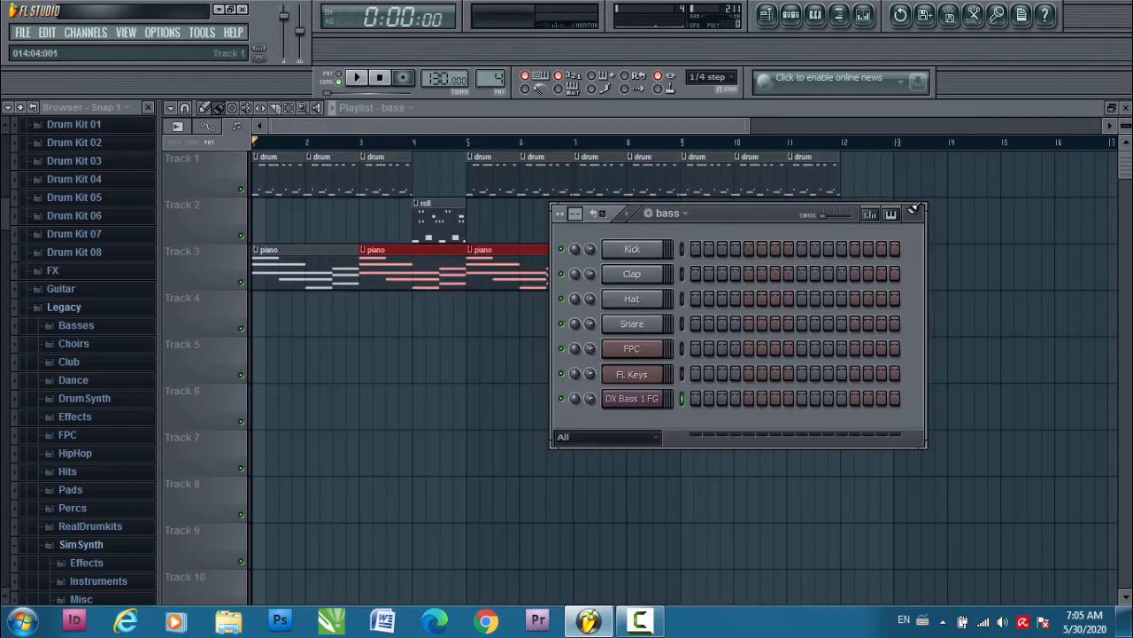
Place a half-bar C4 note at the start of bar 1 in the DX Bass 1 FG piano roll.
right_click(632, 404)
click(716, 378)
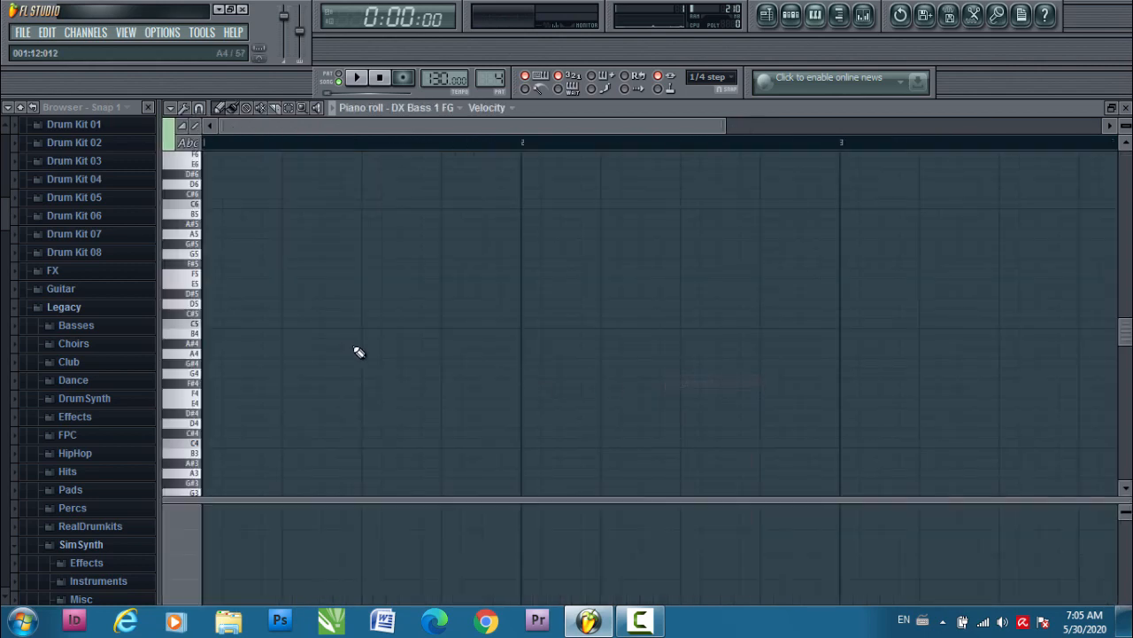
click(226, 324)
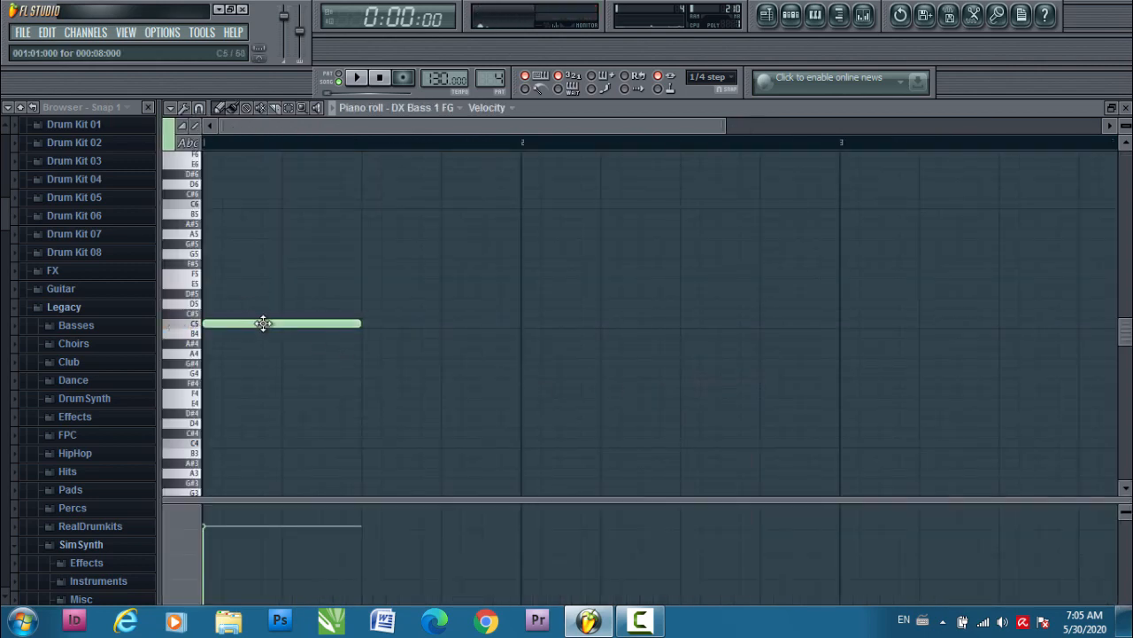
mouse_move(263, 324)
mouse_down()
mouse_move(252, 413)
mouse_move(240, 324)
mouse_move(240, 357)
mouse_up()
double_click(240, 357)
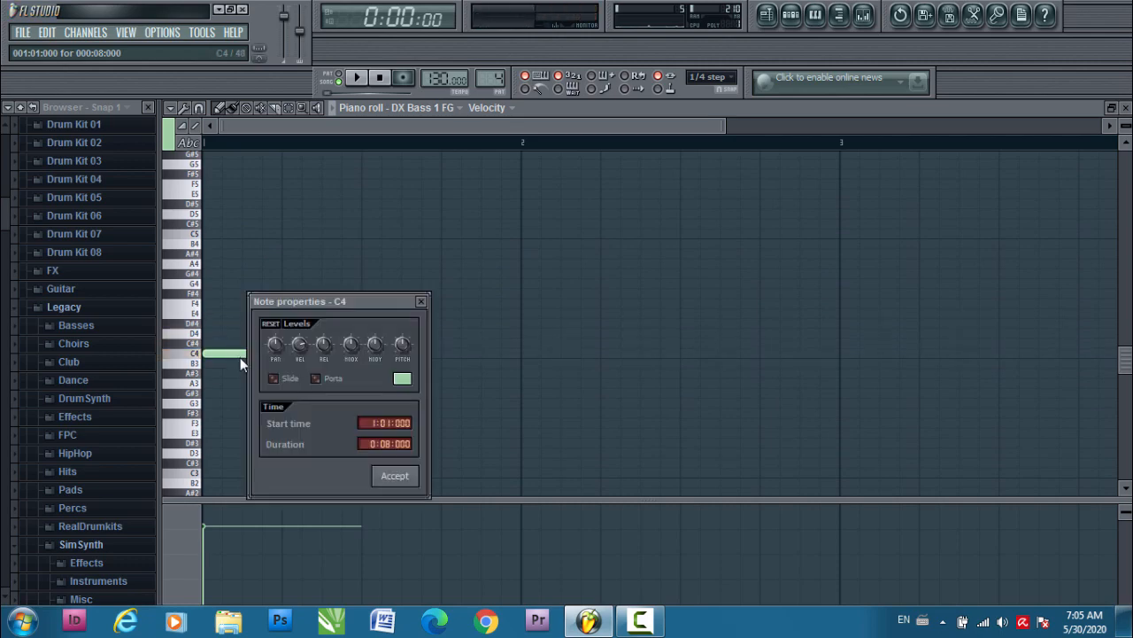
click(422, 302)
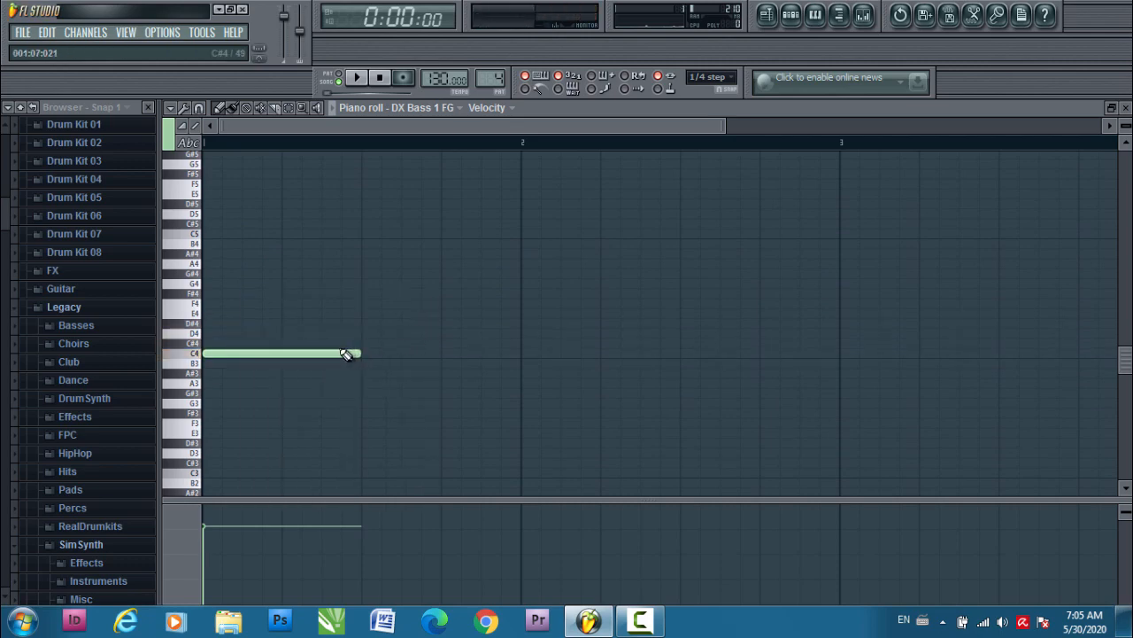
click(329, 354)
Add consecutive half-bar bass notes A3, F3 and G3 to fill out bars 1 and 2, and play the pattern.
drag(367, 330, 365, 387)
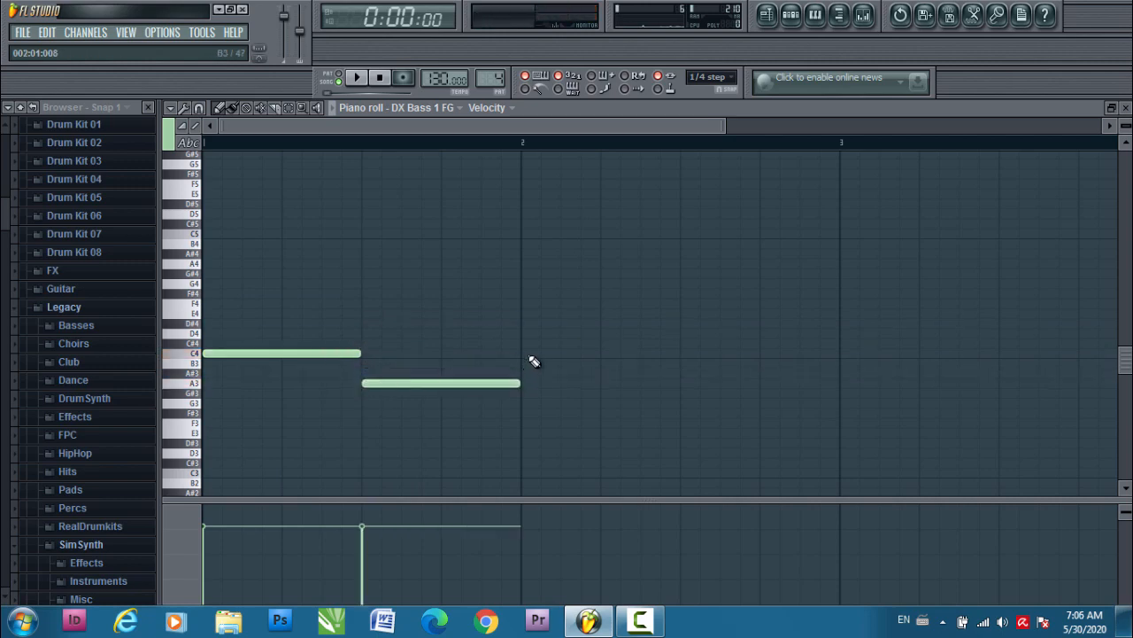
click(524, 415)
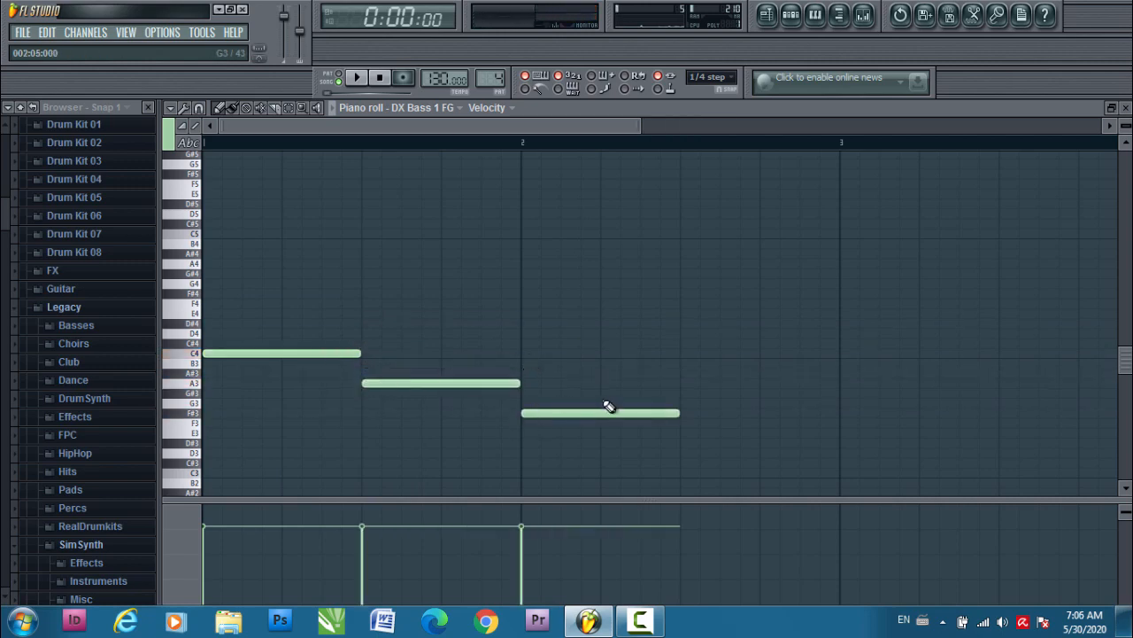
drag(586, 420, 587, 424)
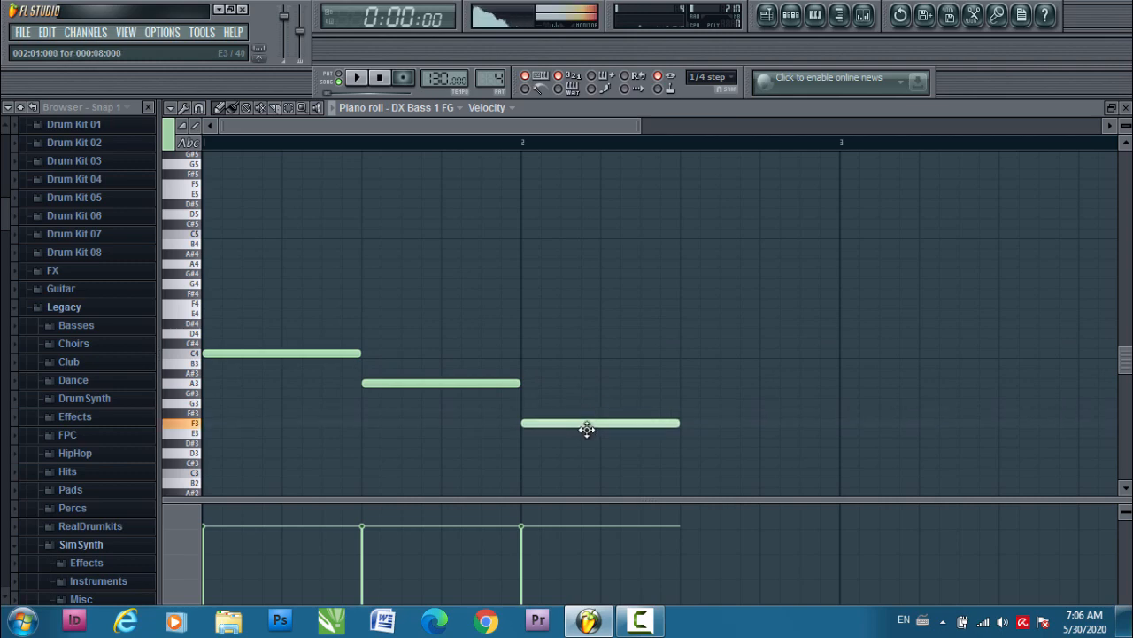
click(684, 400)
drag(683, 399, 682, 408)
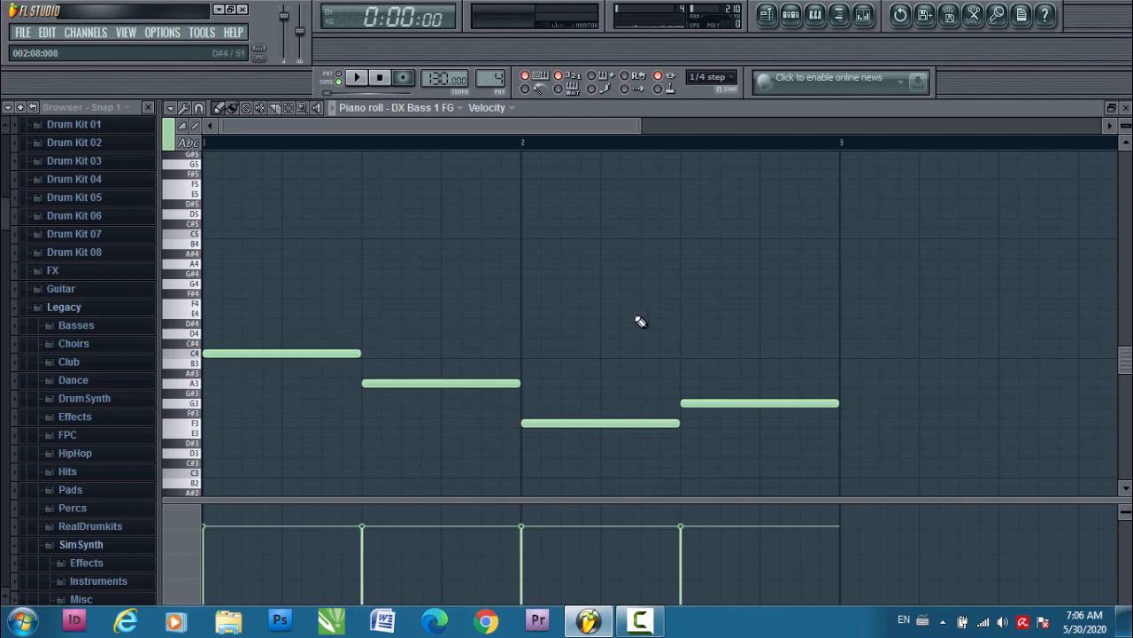
click(357, 79)
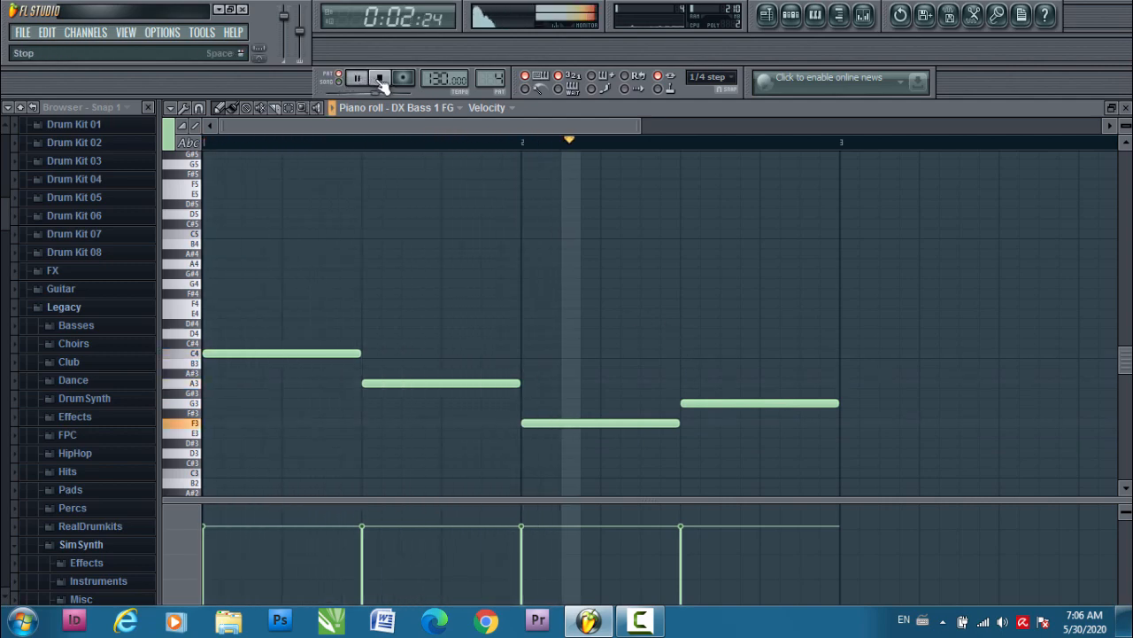
click(379, 78)
Paint bass clips along Track 4 of the playlist from bar 1 up to bar 13 and play the arrangement in song mode.
click(767, 15)
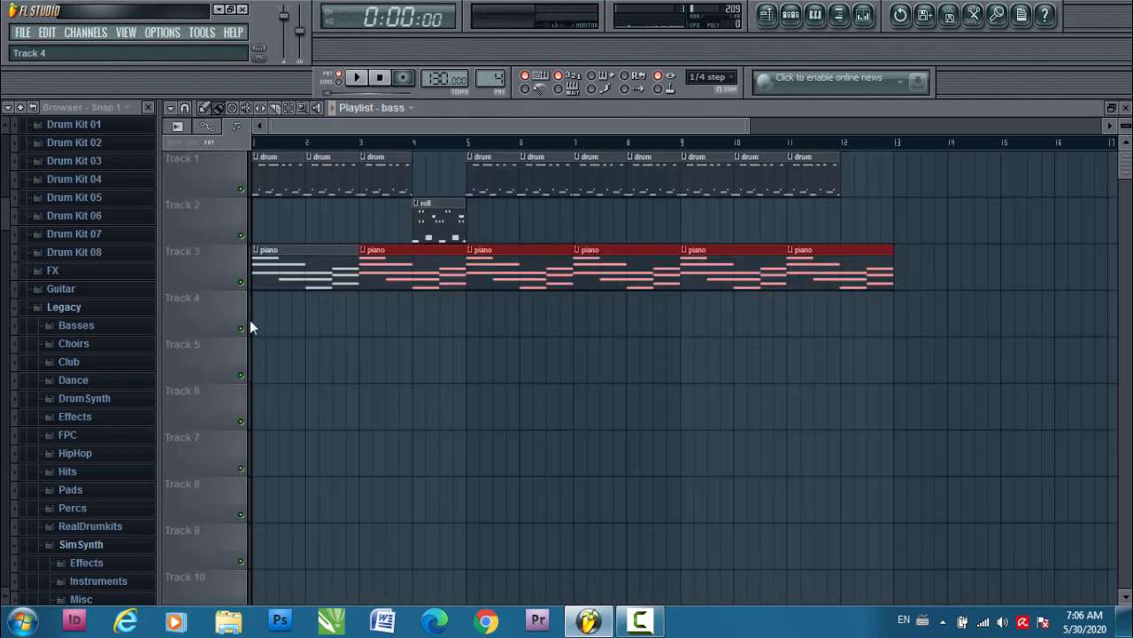
mouse_move(252, 312)
mouse_down()
mouse_move(788, 320)
mouse_move(770, 316)
mouse_up()
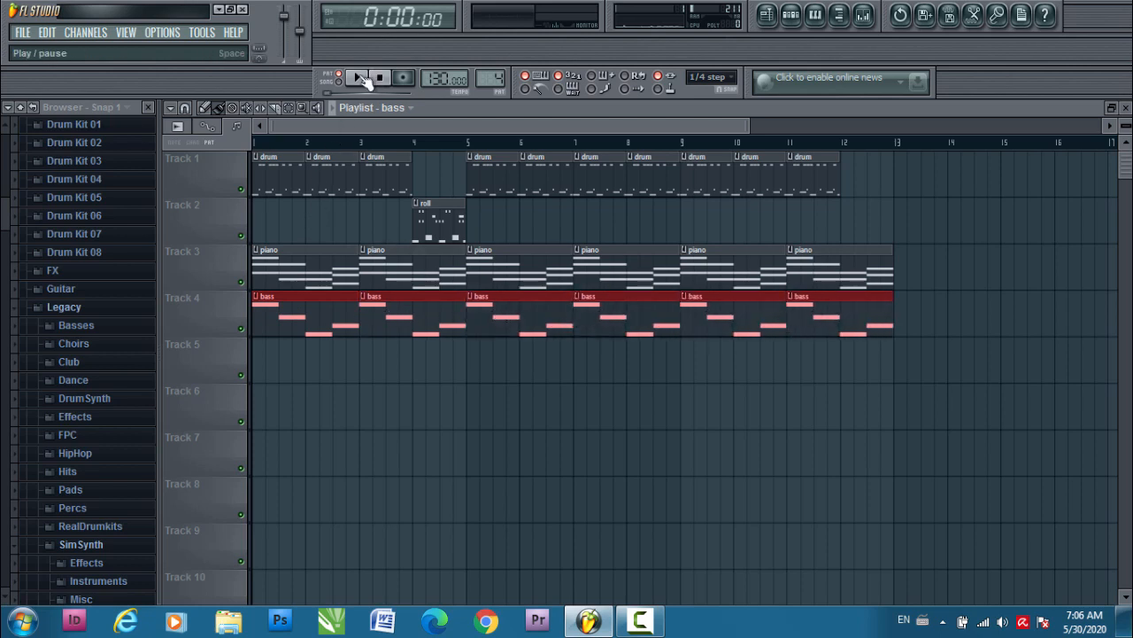
click(347, 83)
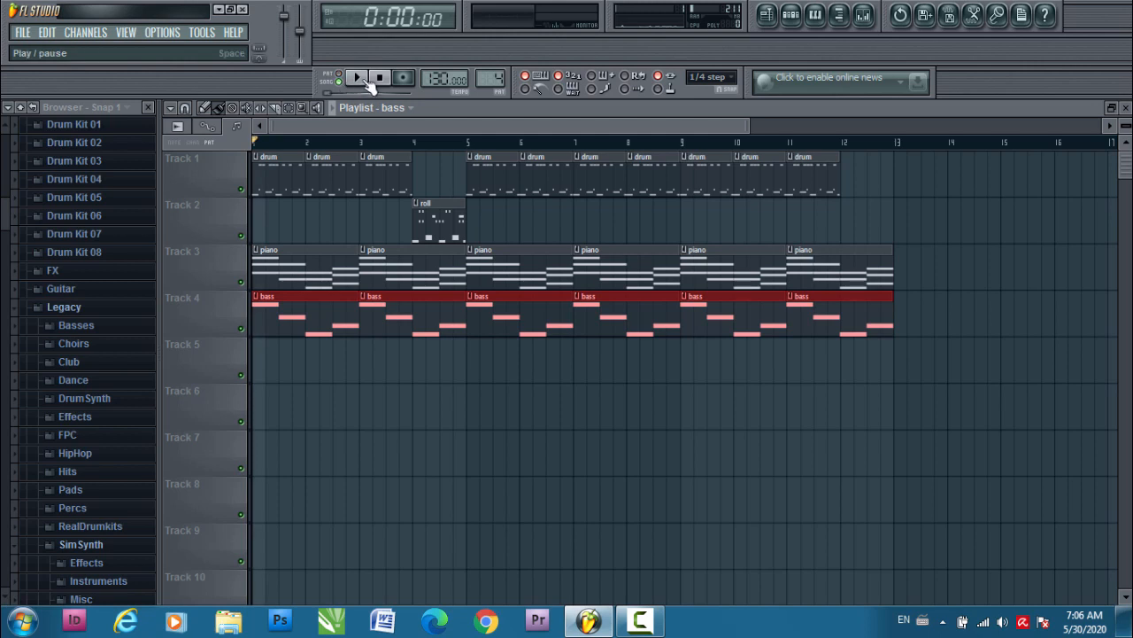
click(357, 78)
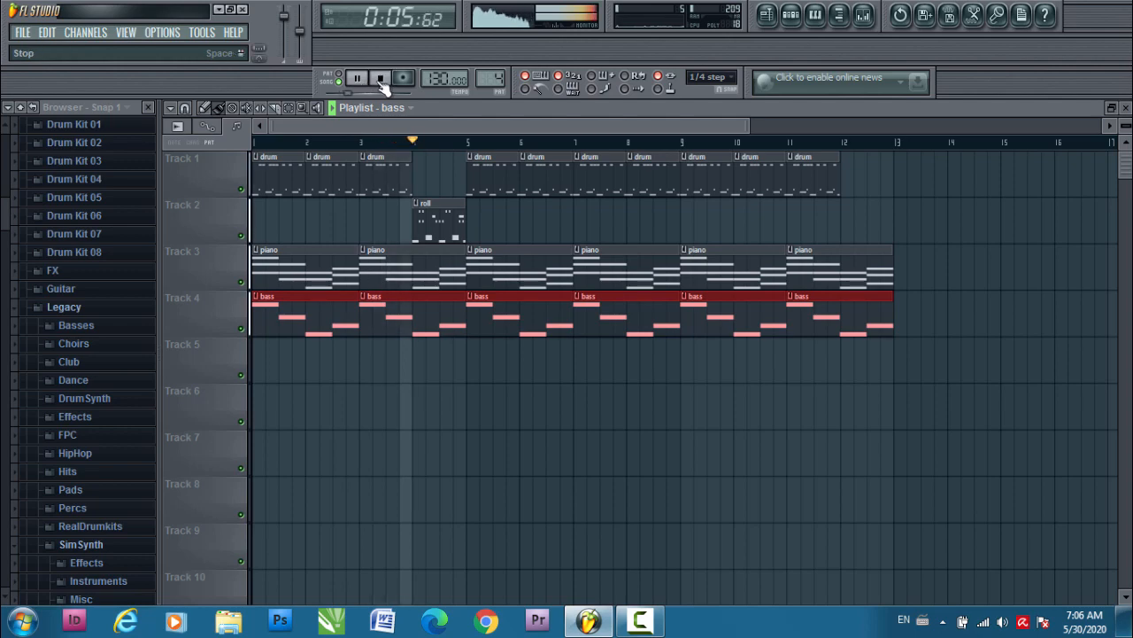
click(380, 80)
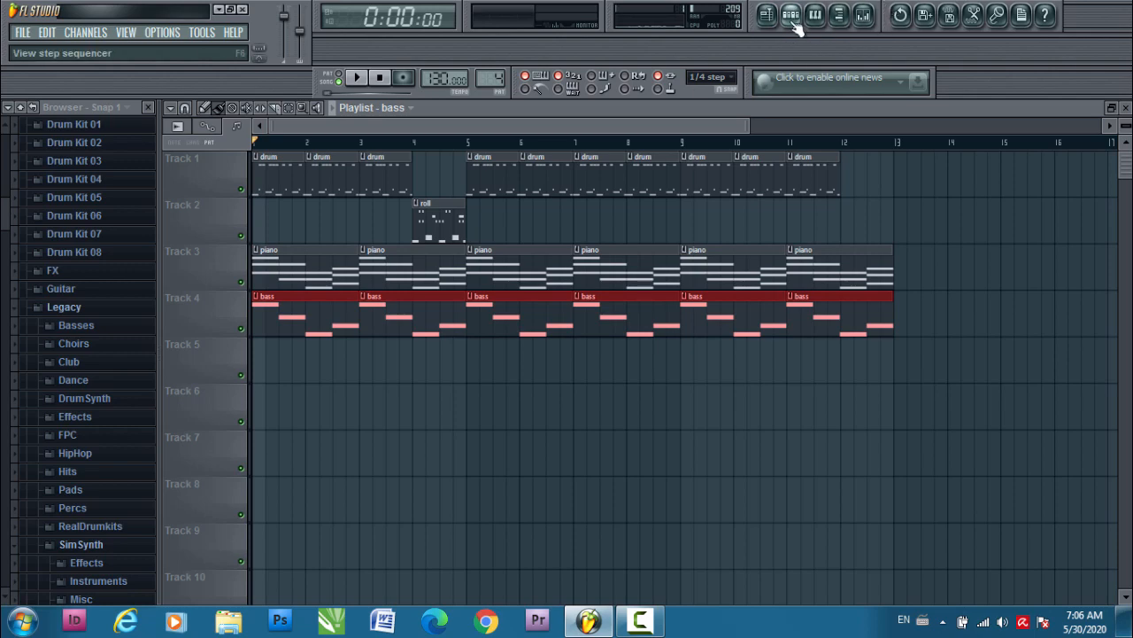
Open the FPC channel settings from the drum pattern in the step sequencer and route the channel to mixer track 1.
click(791, 14)
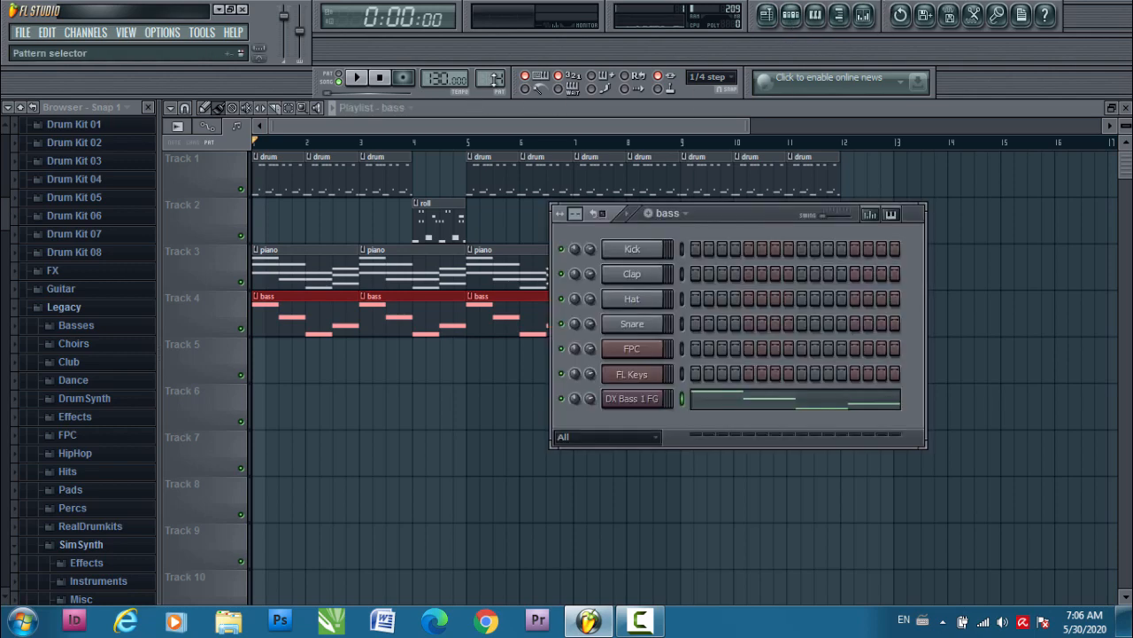
drag(491, 79, 492, 102)
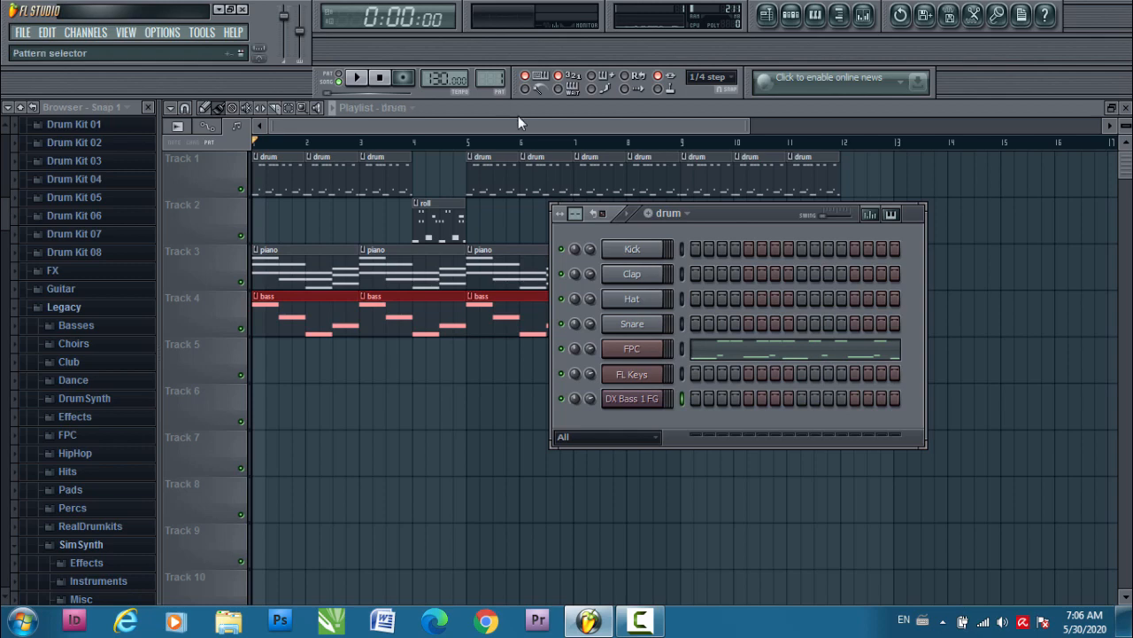
click(634, 350)
drag(865, 174, 879, 222)
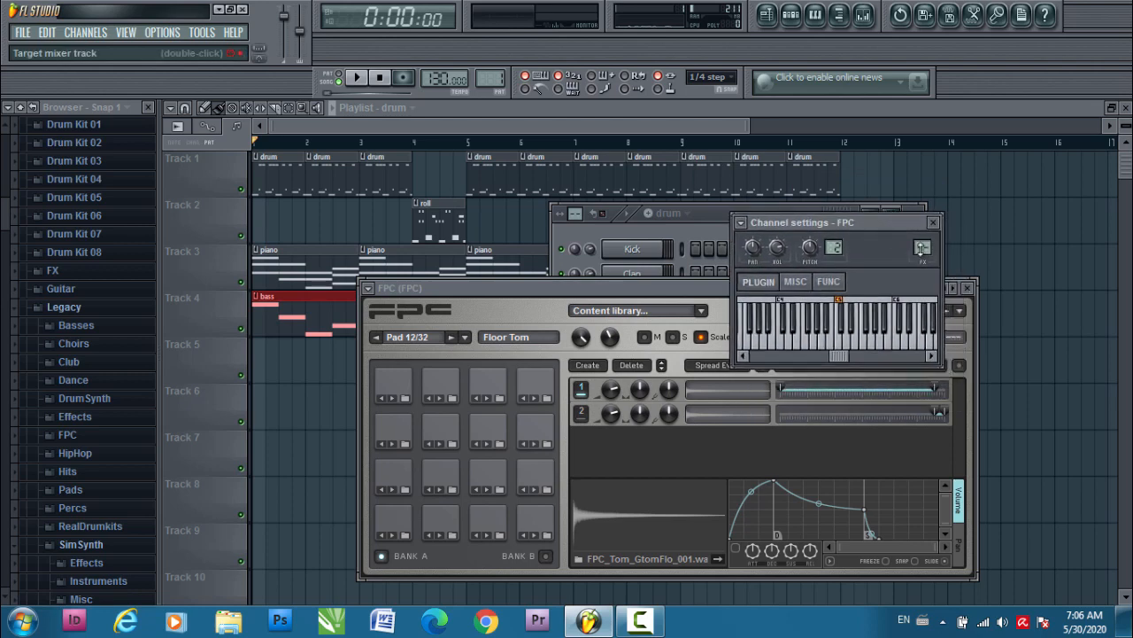
drag(922, 249, 921, 243)
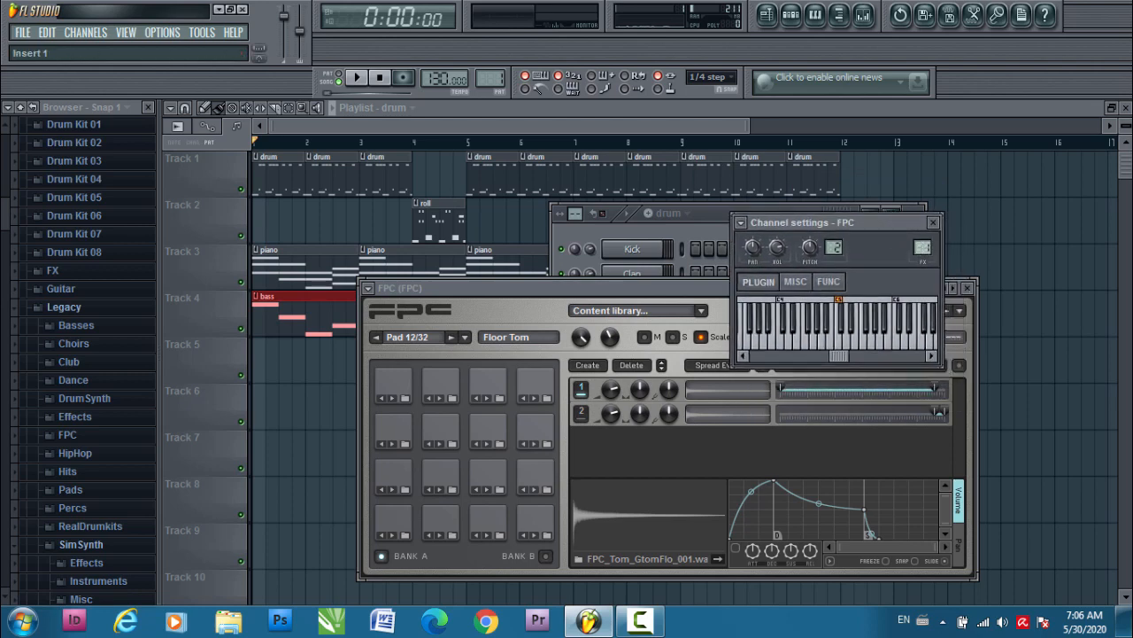
drag(910, 219, 824, 221)
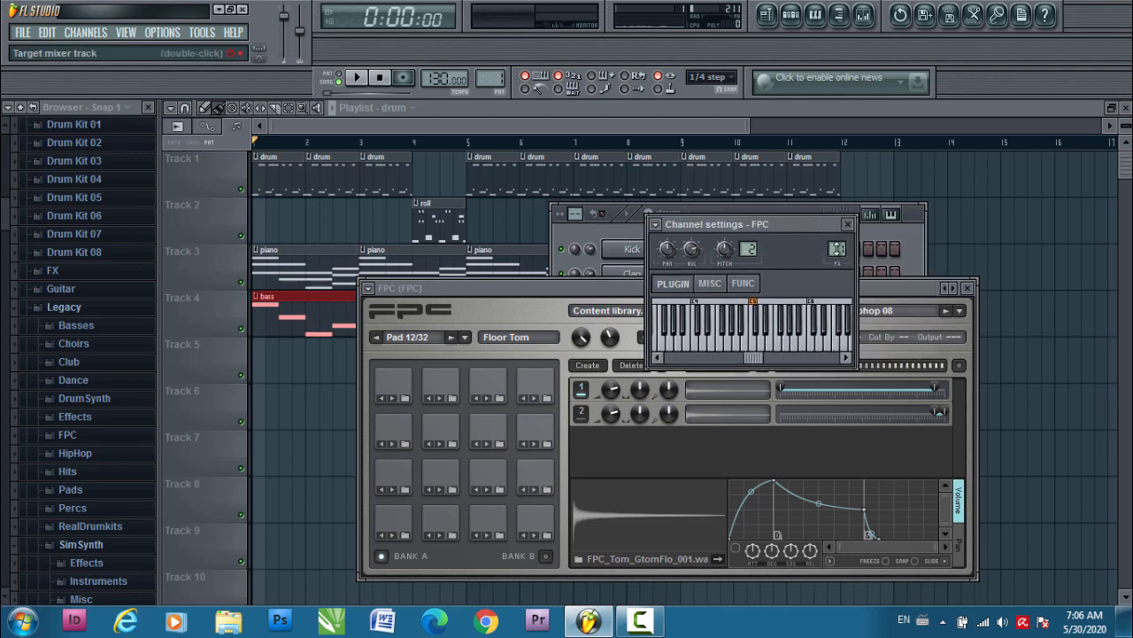
drag(807, 221, 877, 366)
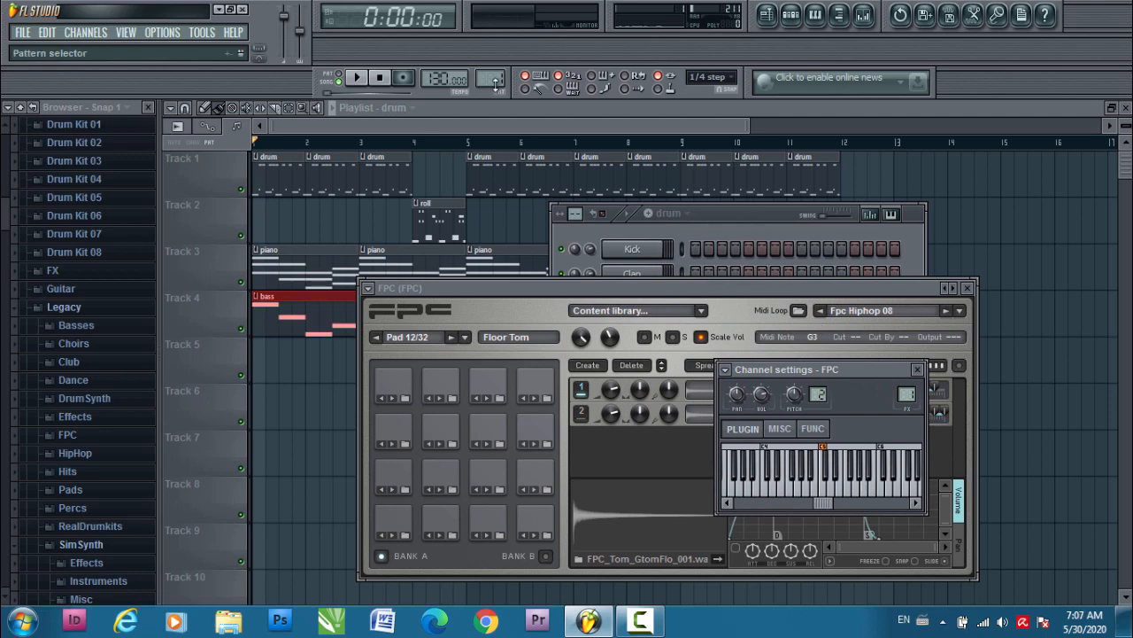
Try routing the FPC channel to mixer track 2 in the roll pattern, and return it to track 1 in the drum pattern.
scroll(498, 82, up, 1)
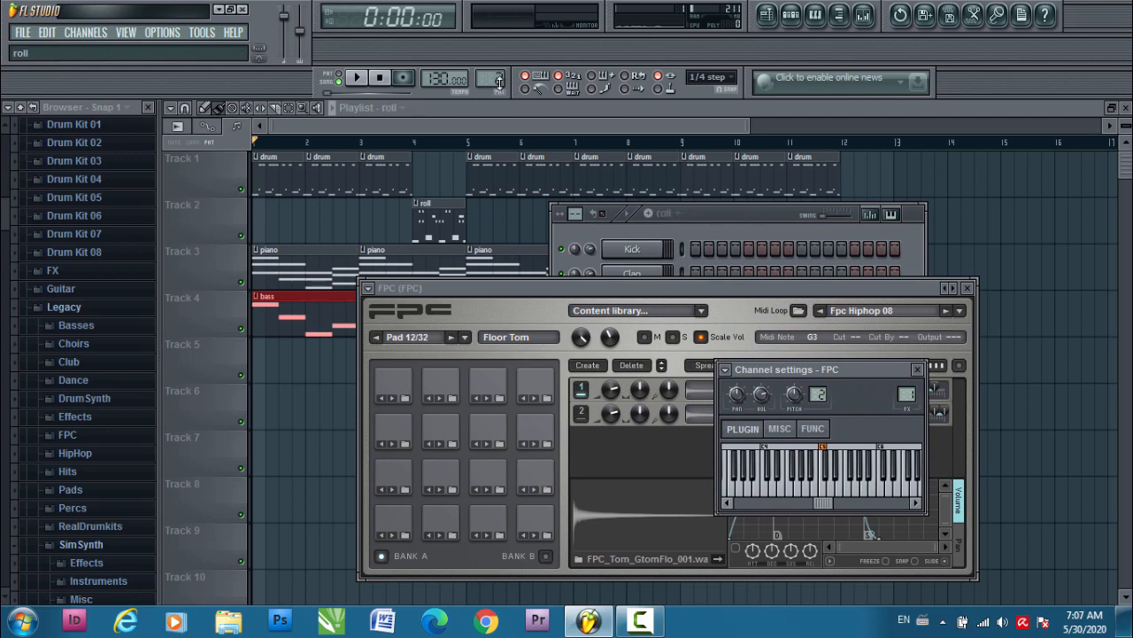
click(757, 222)
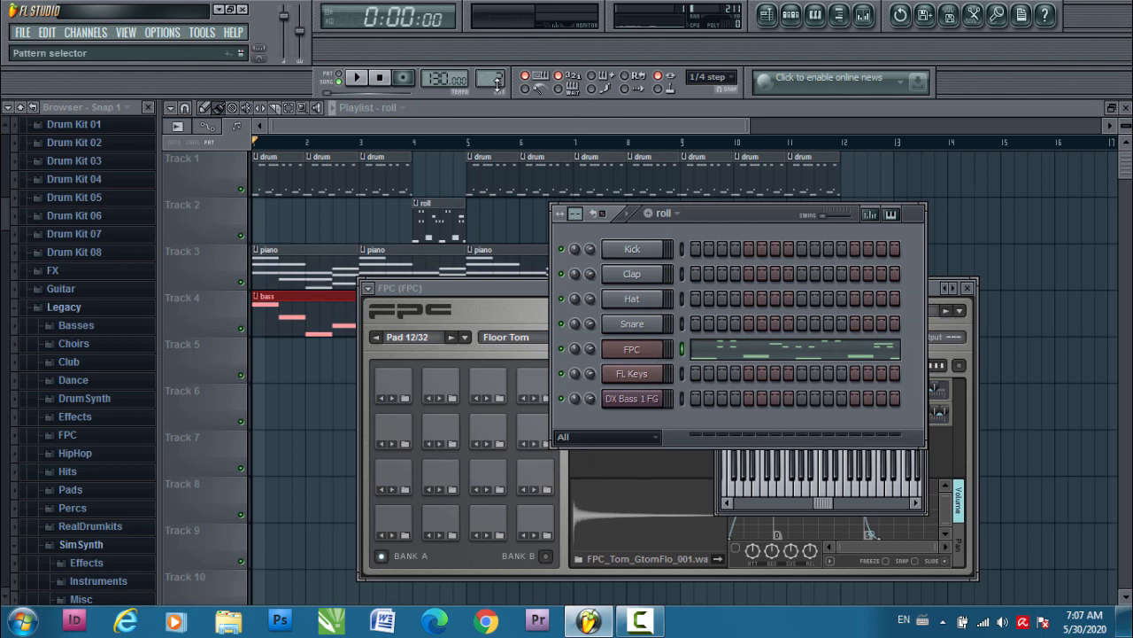
click(652, 360)
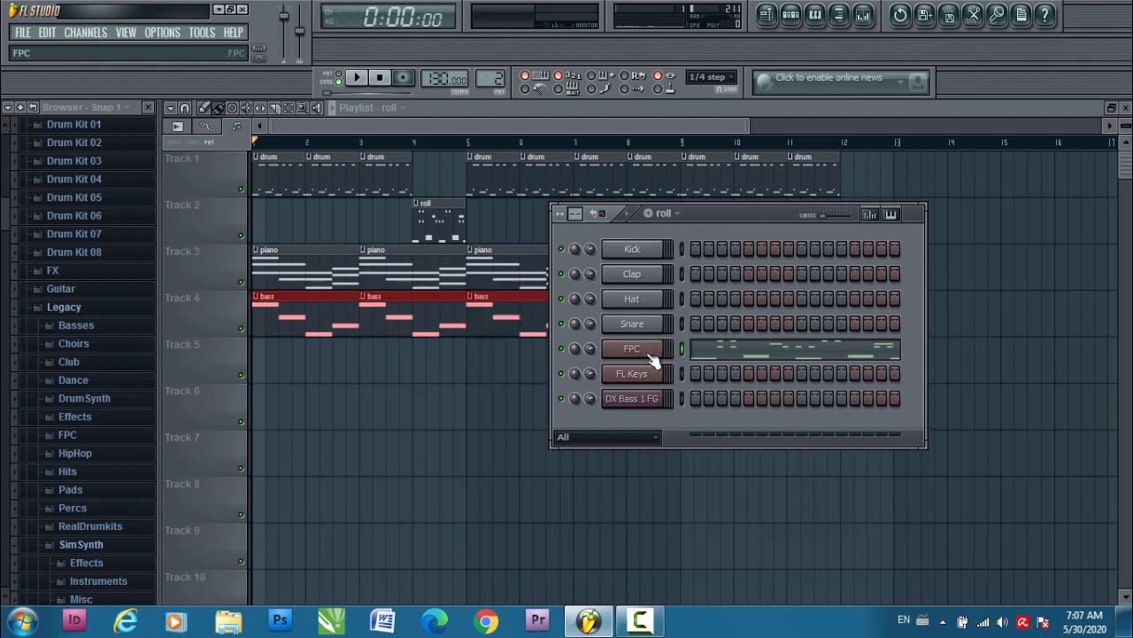
click(652, 360)
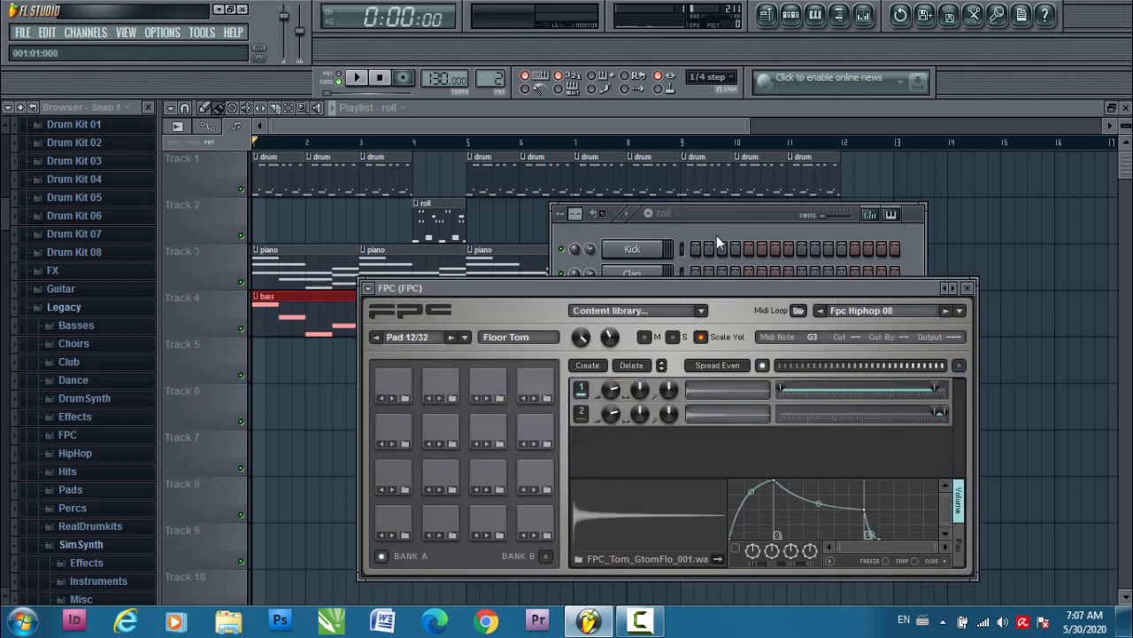
click(741, 219)
click(651, 360)
click(652, 360)
drag(860, 286, 365, 347)
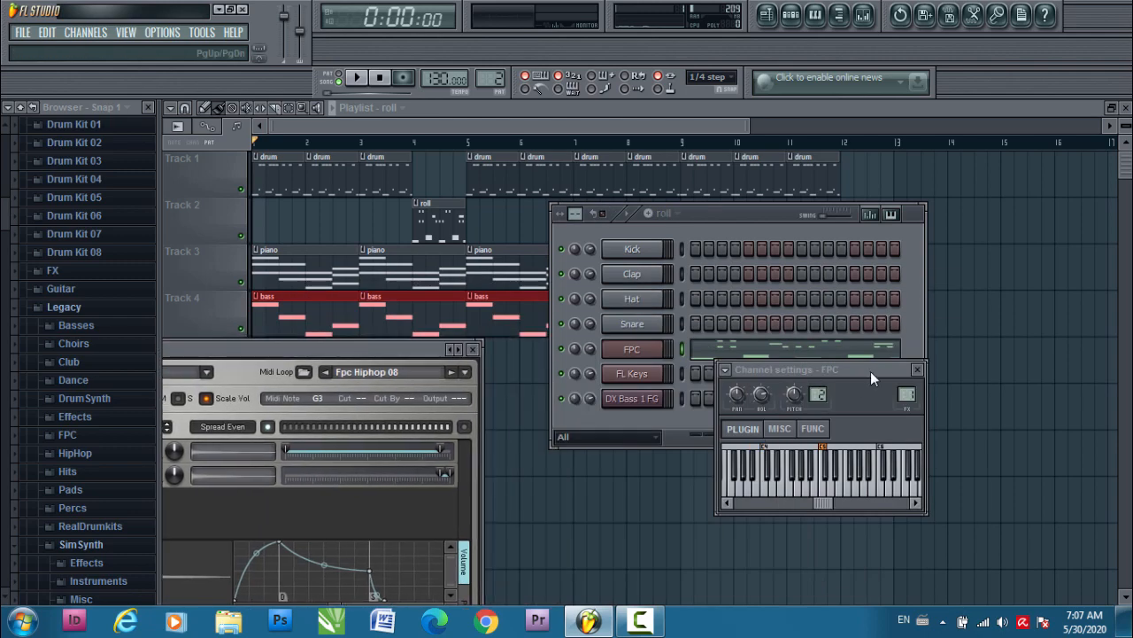
drag(871, 371, 947, 342)
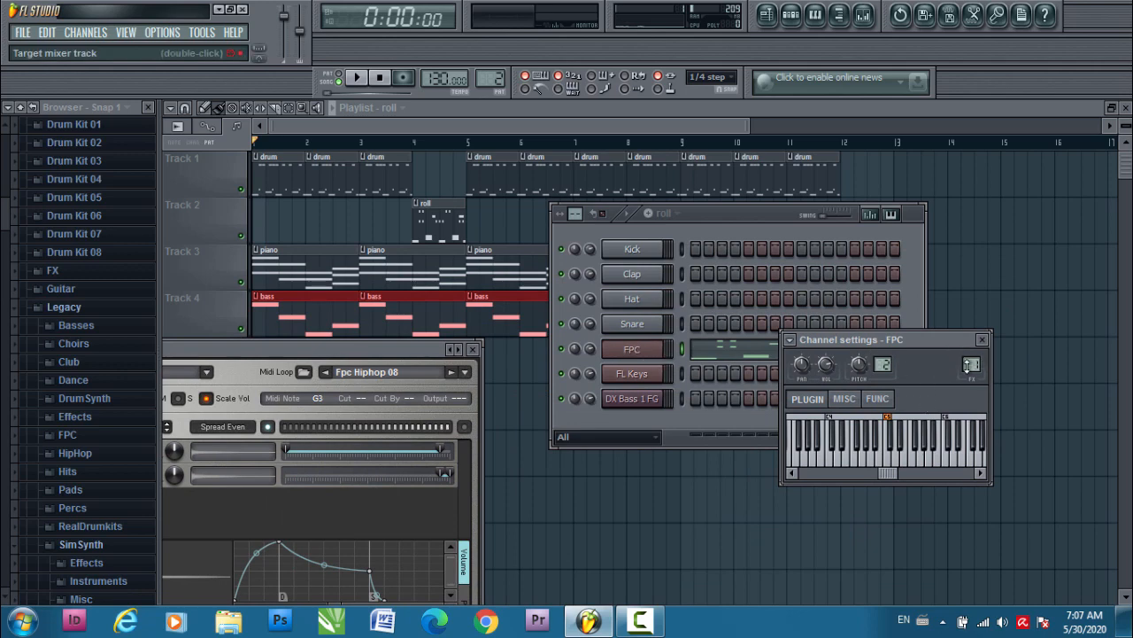
drag(971, 364, 971, 355)
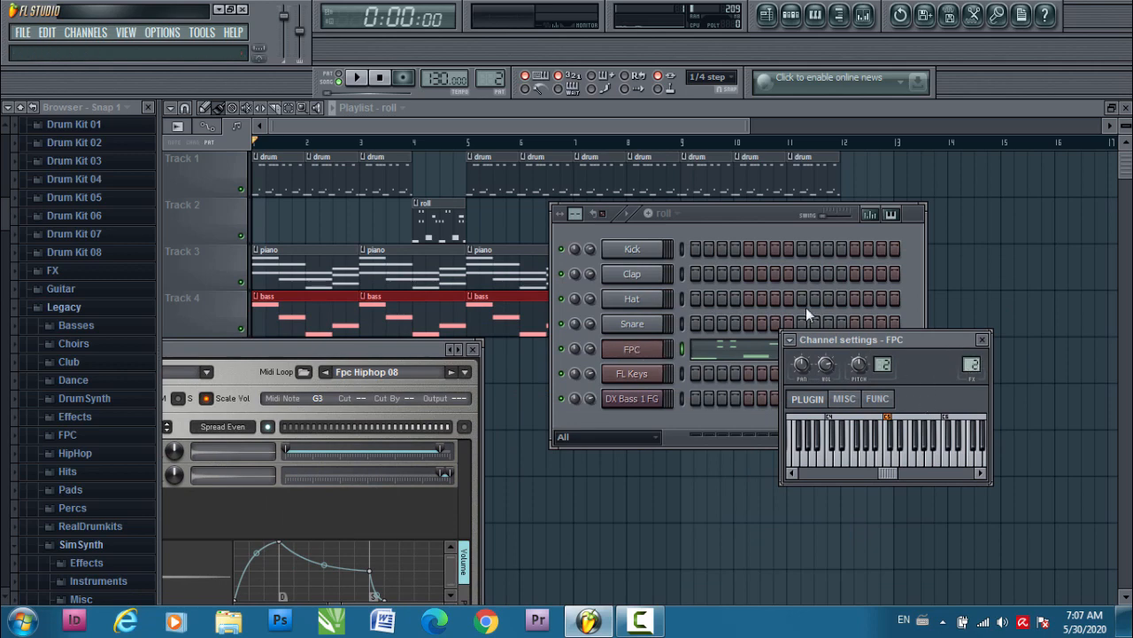
drag(487, 79, 487, 88)
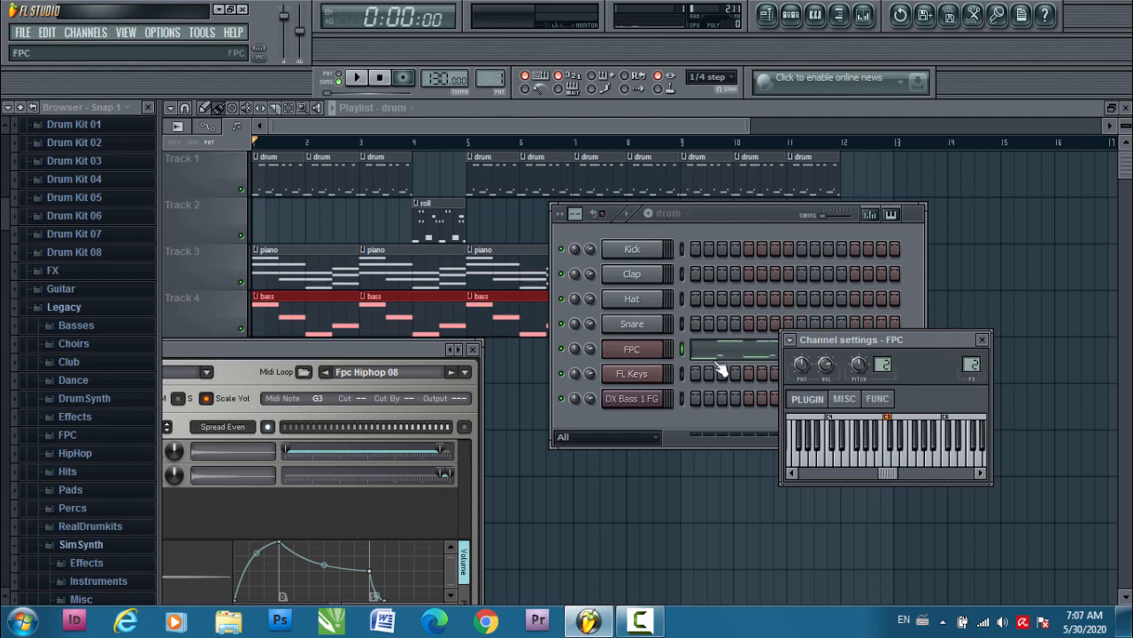
drag(972, 364, 972, 358)
Select the piano pattern and route the FL Keys channel to mixer track 2.
scroll(498, 79, up, 2)
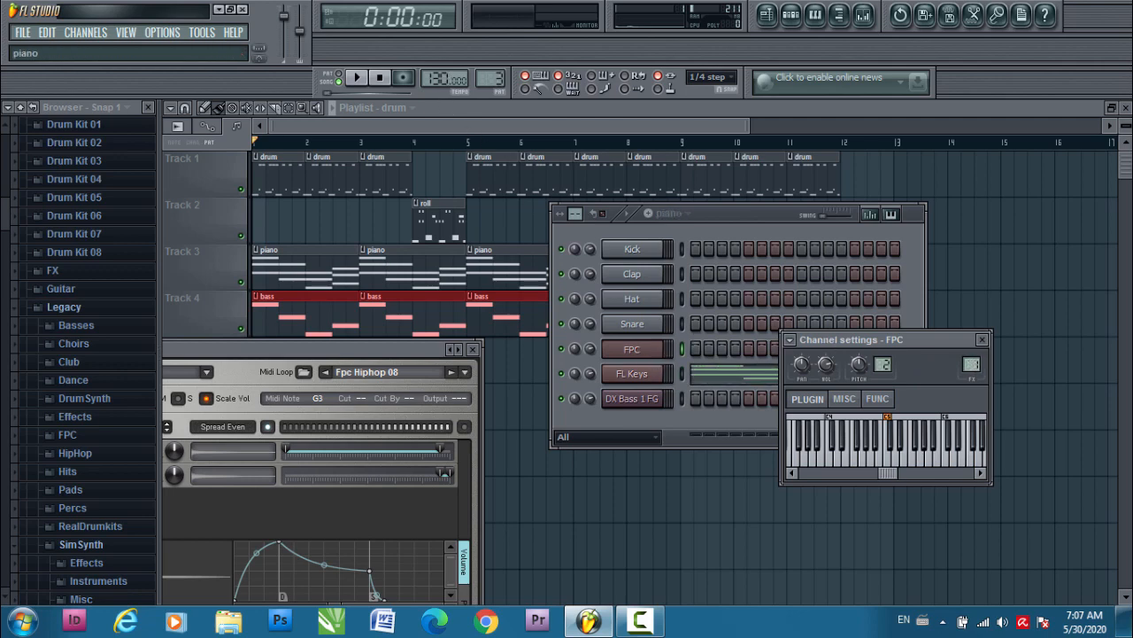
click(637, 379)
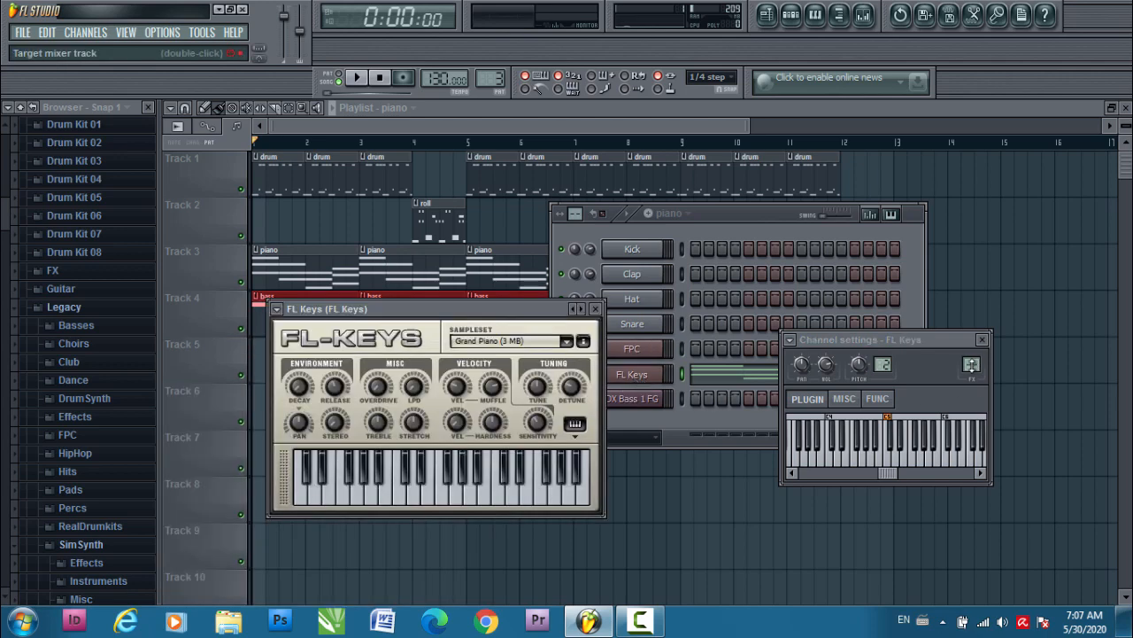
drag(971, 365, 971, 358)
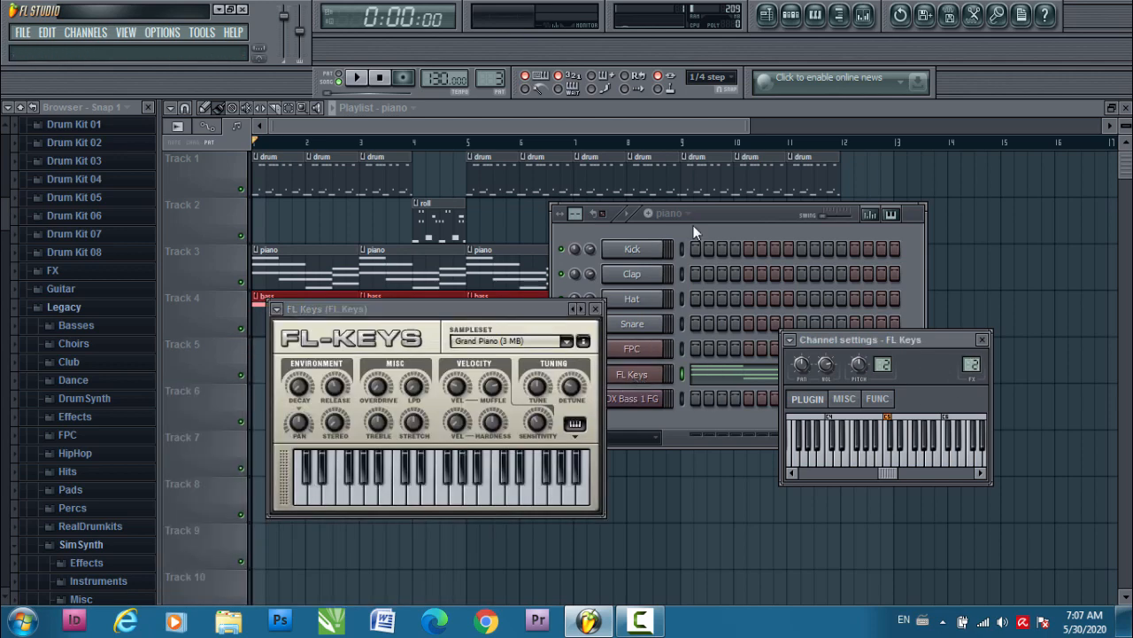
Select the bass pattern, route the DX Bass 1 FG channel to mixer track 3, and close the Harmless window.
drag(490, 78, 490, 71)
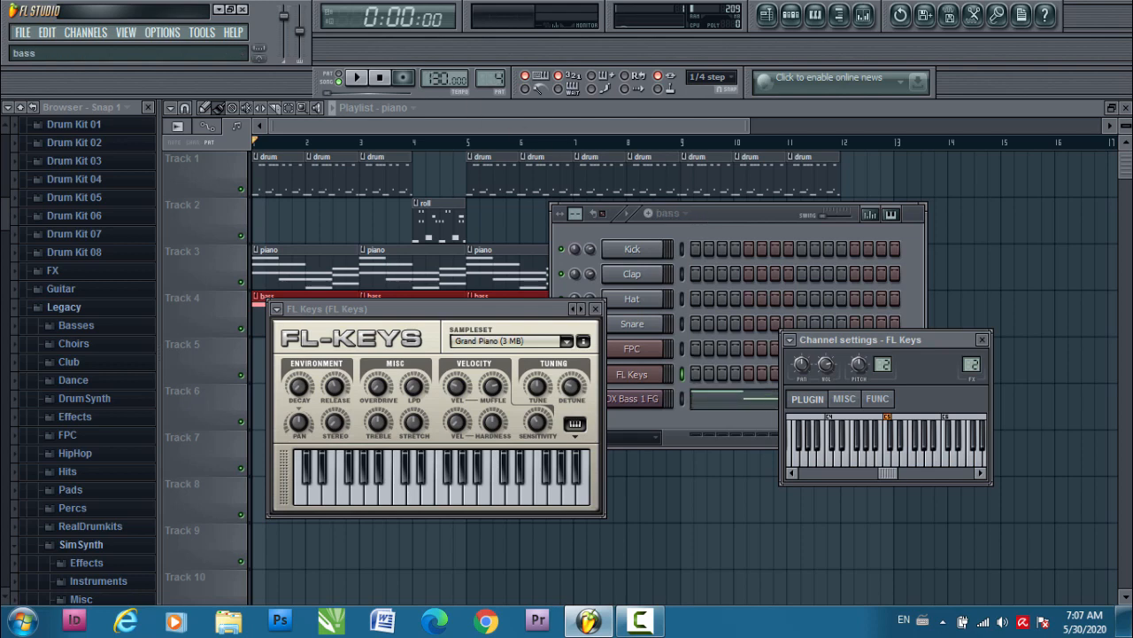
click(644, 400)
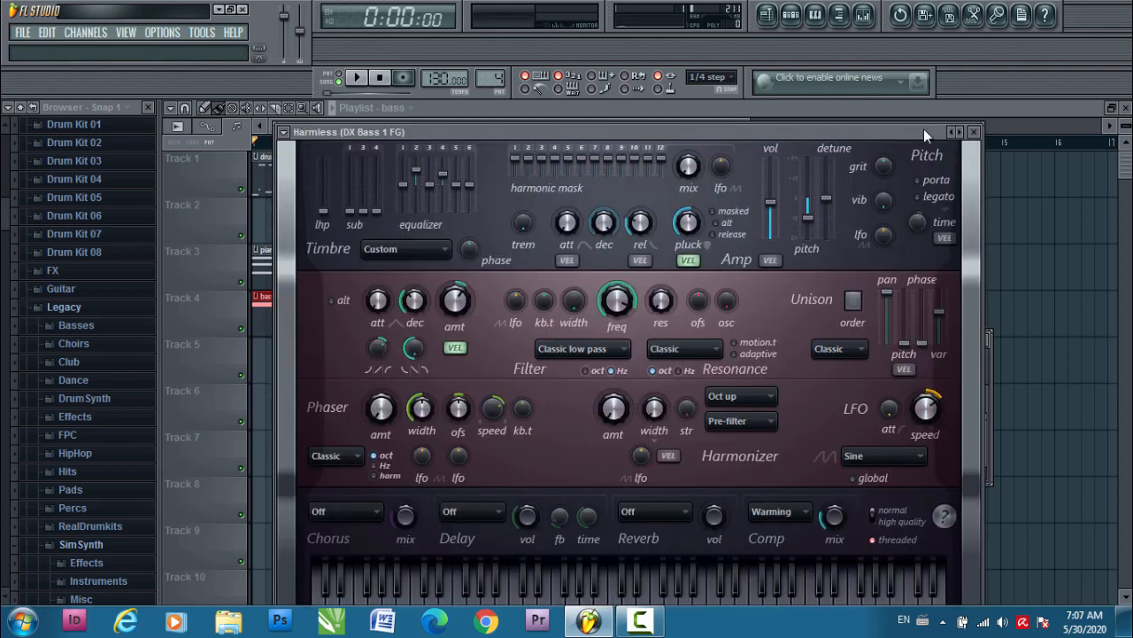
click(974, 133)
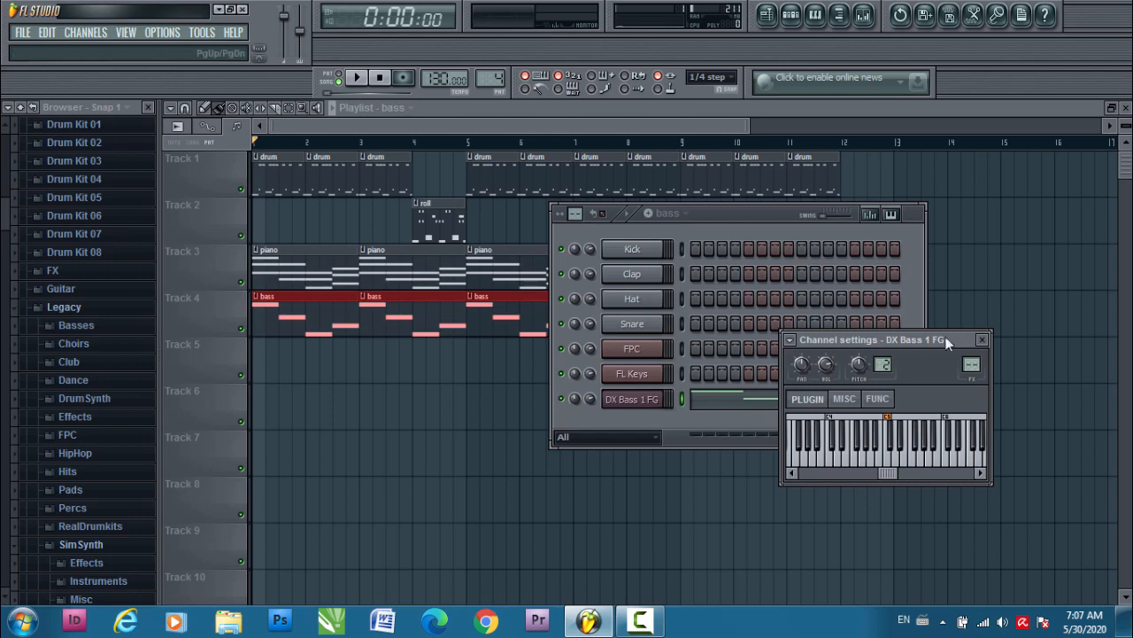
drag(968, 363, 968, 358)
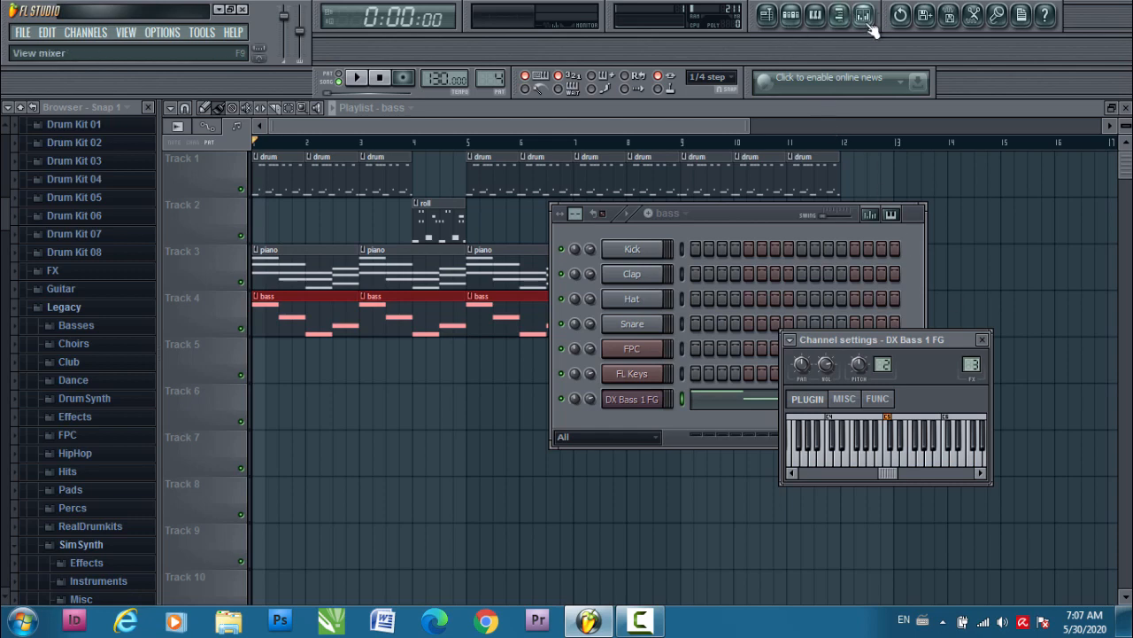
Open the mixer and play the song briefly to check the levels of the routed tracks.
click(839, 14)
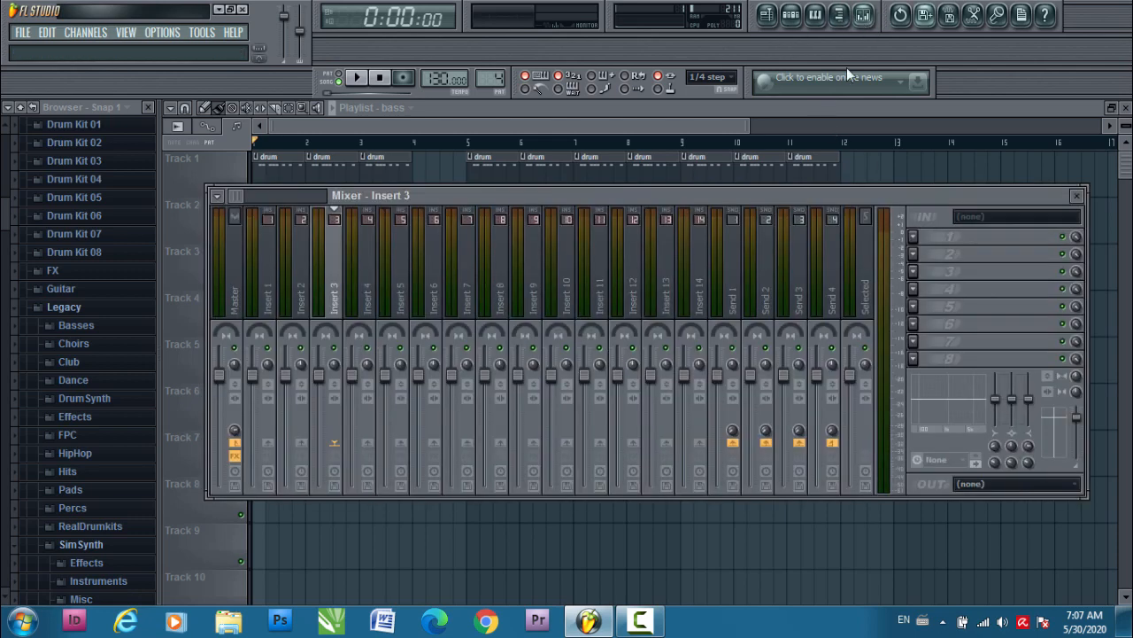
click(357, 79)
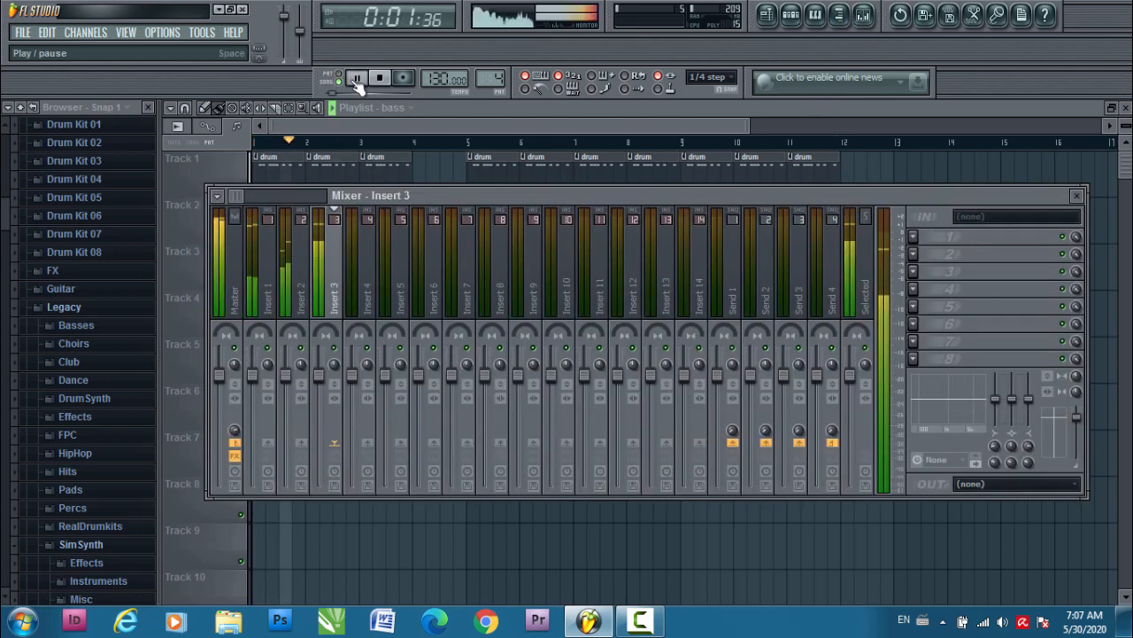
click(380, 80)
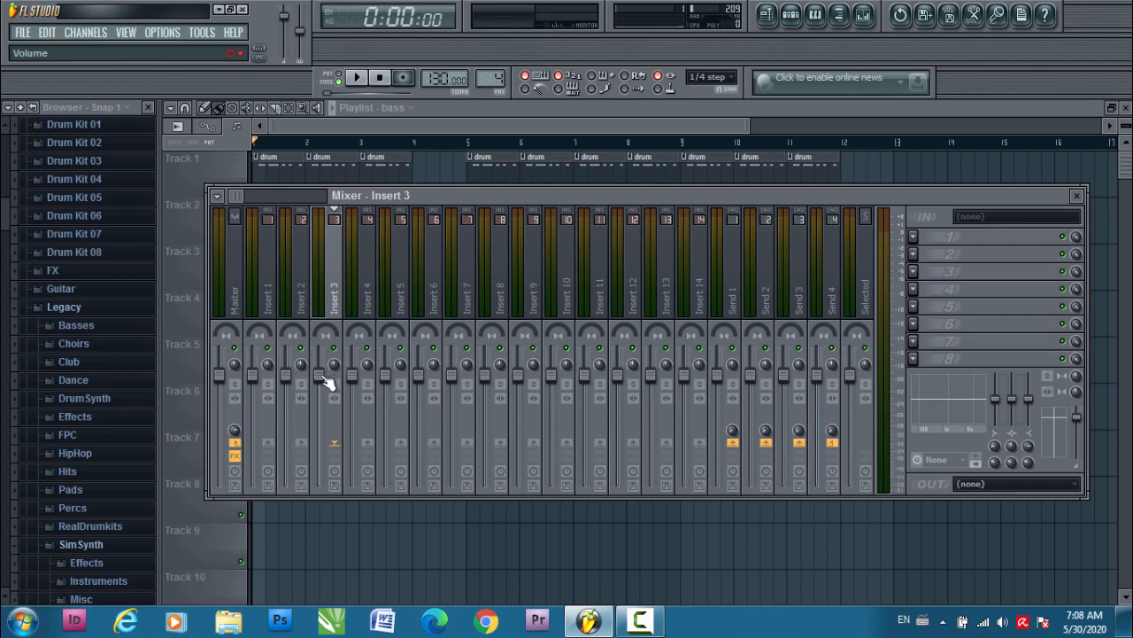
Lower the Insert 3 volume to 72% (-6.7 dB) and audition it in song mode and in pattern mode.
drag(322, 378, 319, 406)
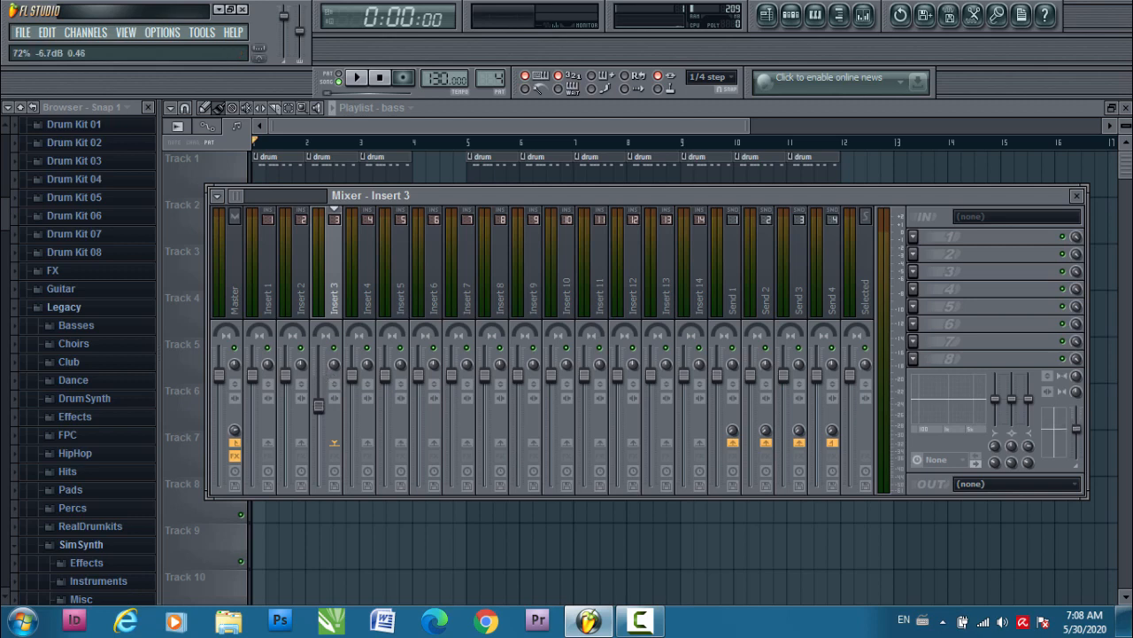
click(360, 77)
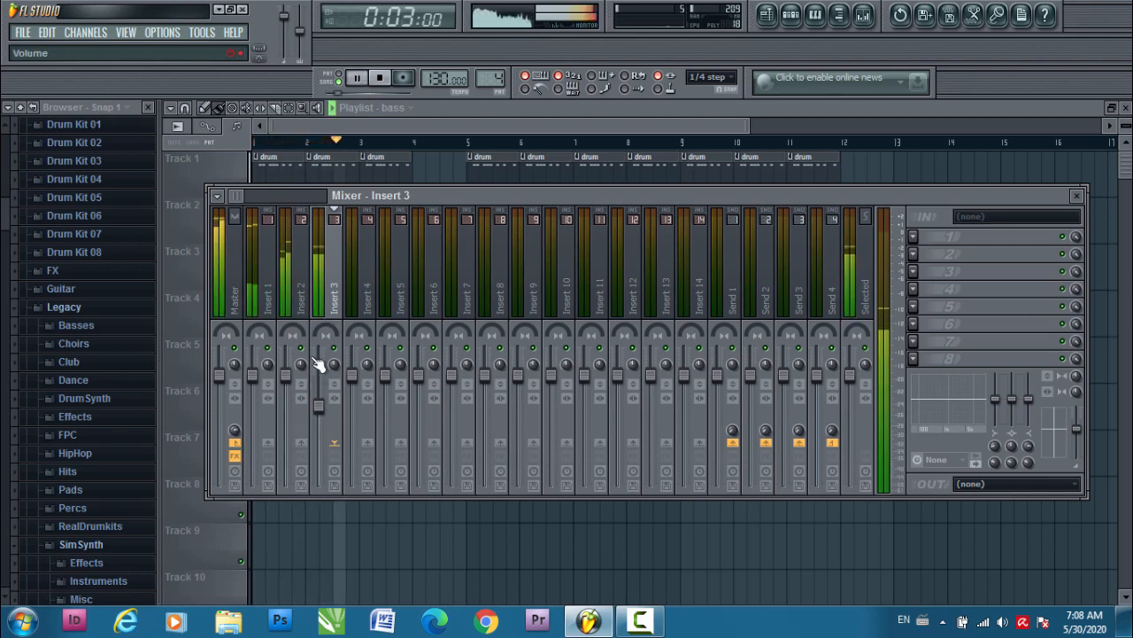
click(350, 78)
click(355, 78)
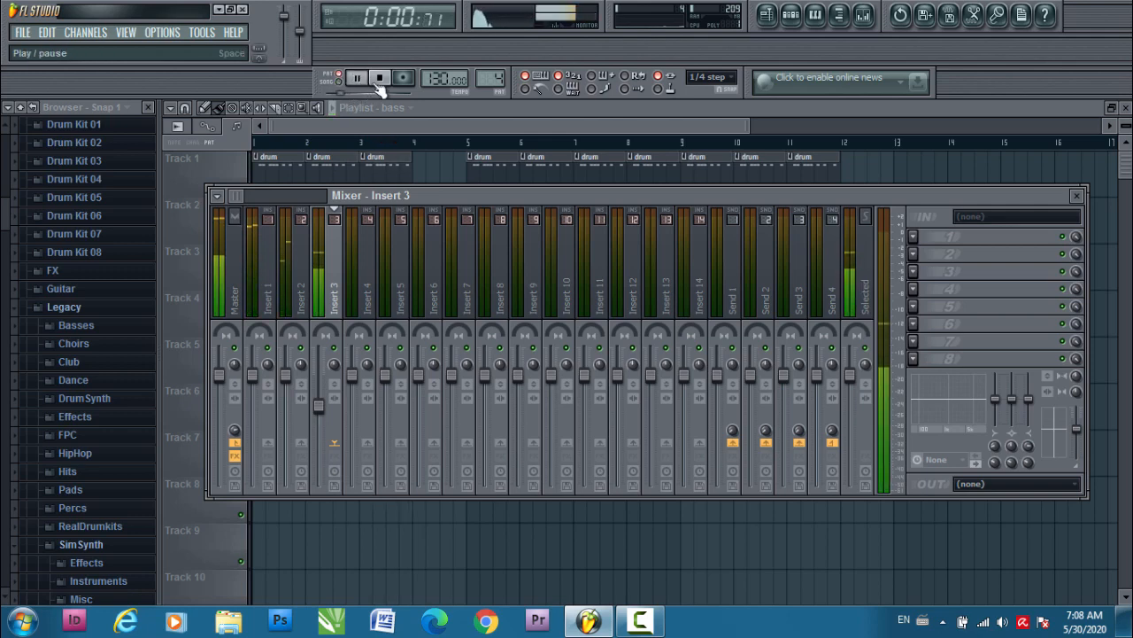
click(379, 80)
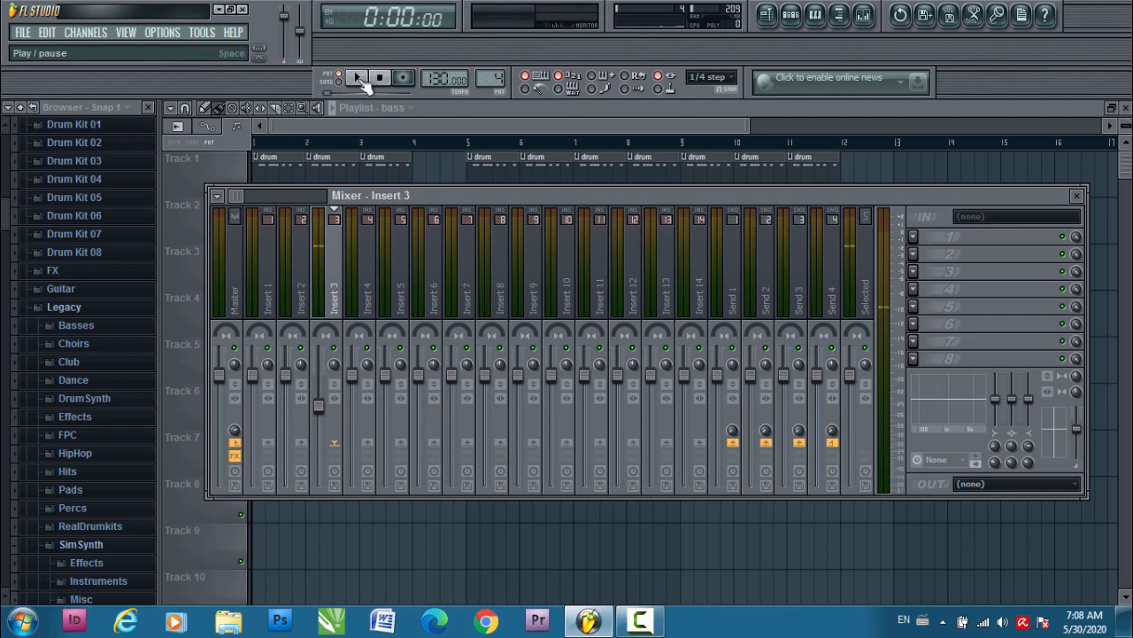
Lower the Insert 3 volume to 43% (-14.8 dB) while the bass pattern plays, and stop playback.
click(358, 79)
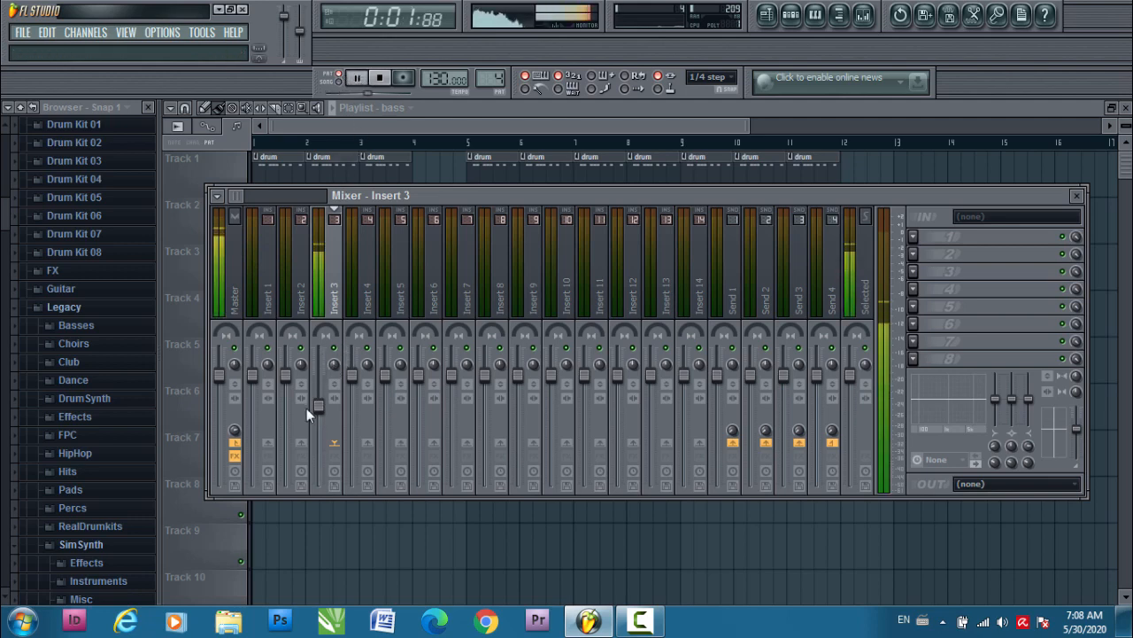
drag(312, 409, 317, 440)
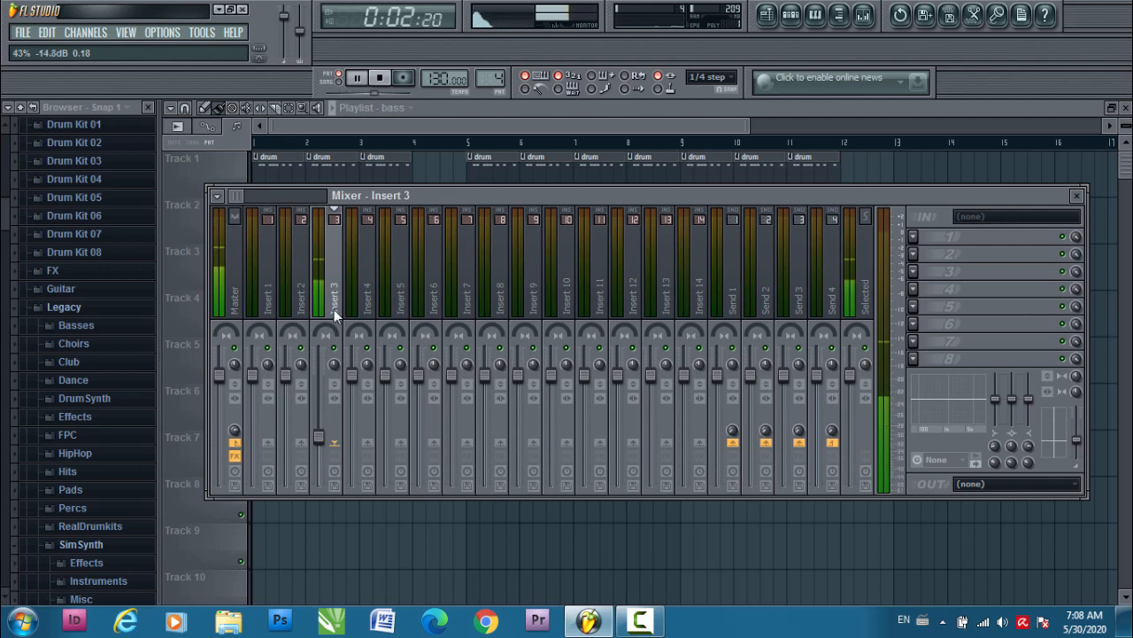
click(379, 78)
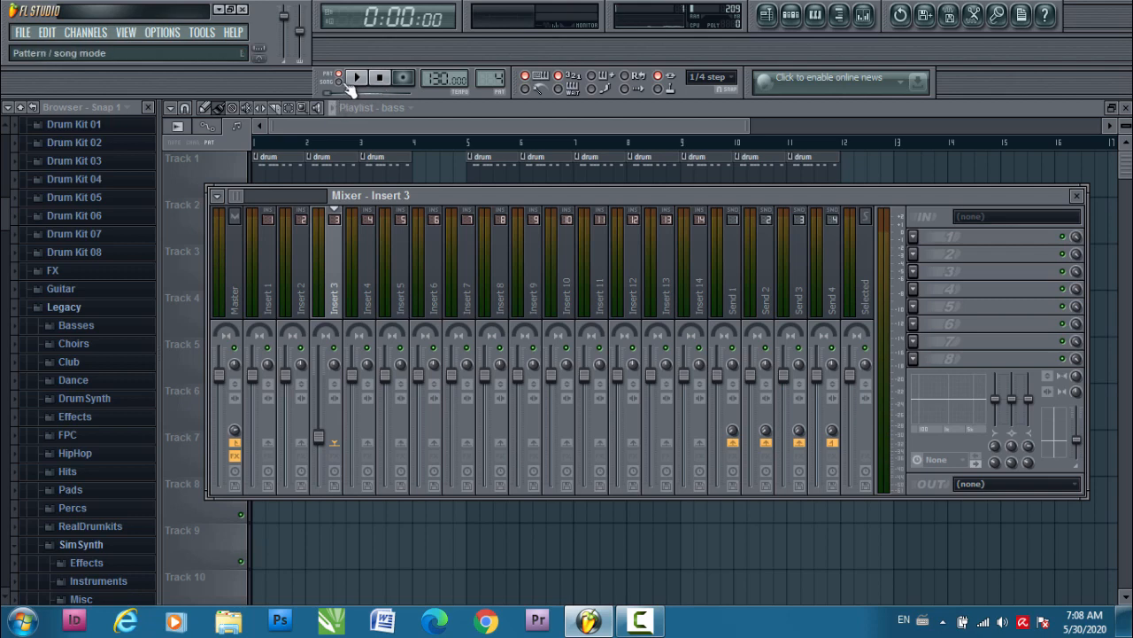
Play the arrangement in song mode, set the Insert 3 volume to 54% (-11.6 dB), and stop playback.
click(345, 87)
click(358, 79)
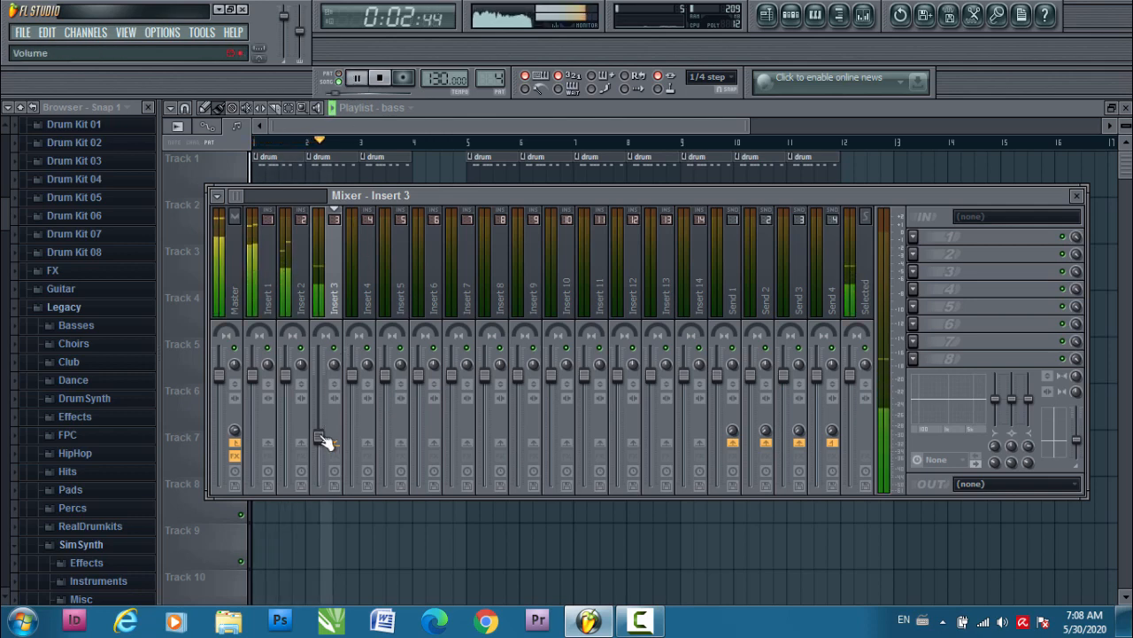
drag(320, 436, 320, 424)
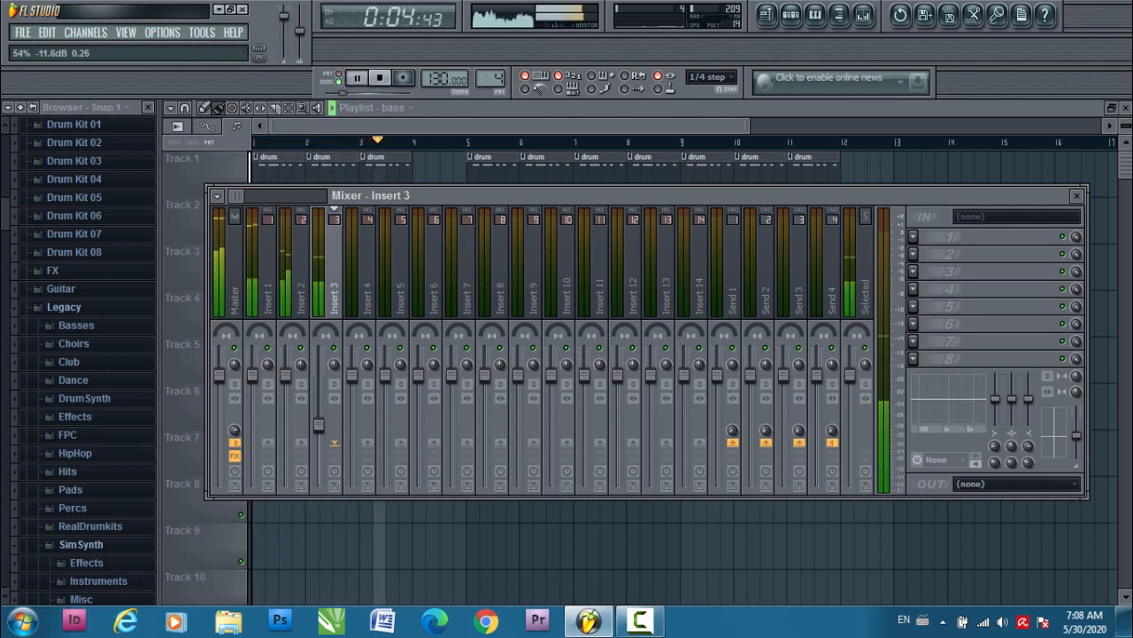
click(380, 78)
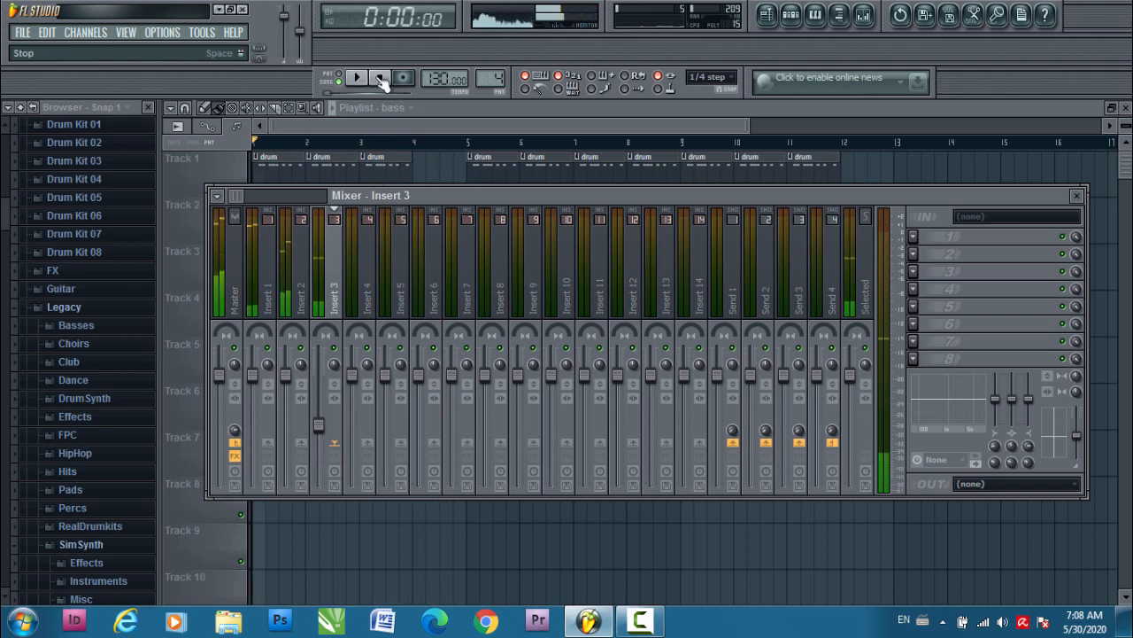
Select the Insert 2 mixer track and lower its volume slightly.
click(292, 381)
drag(285, 376, 285, 395)
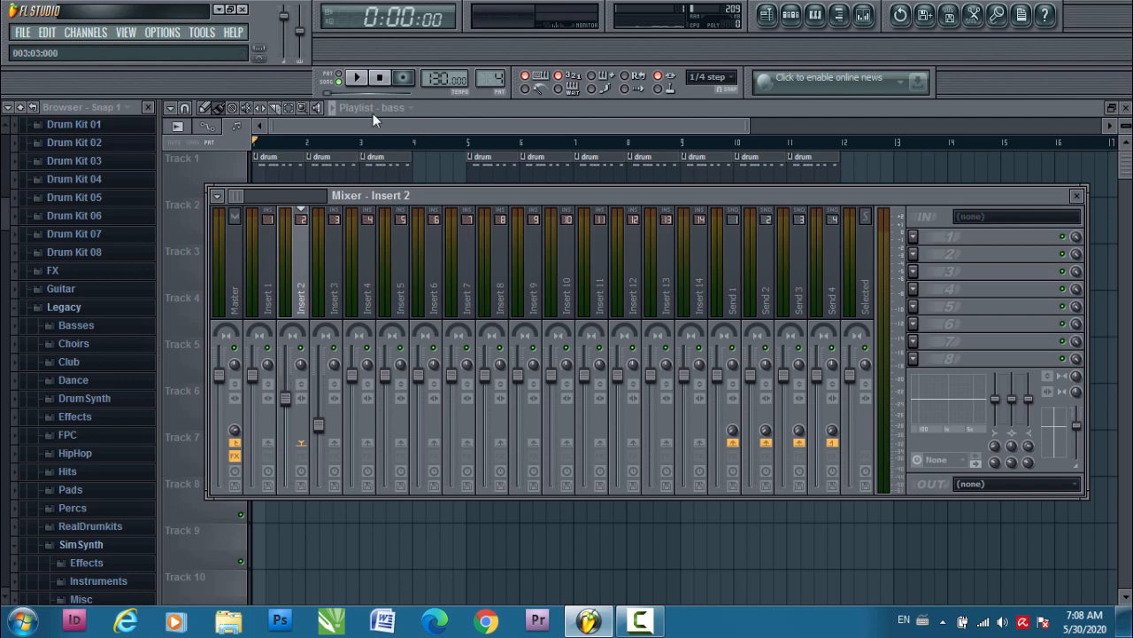
Audition the arrangement in song mode, stop playback, and bring the full playlist back into view.
click(359, 78)
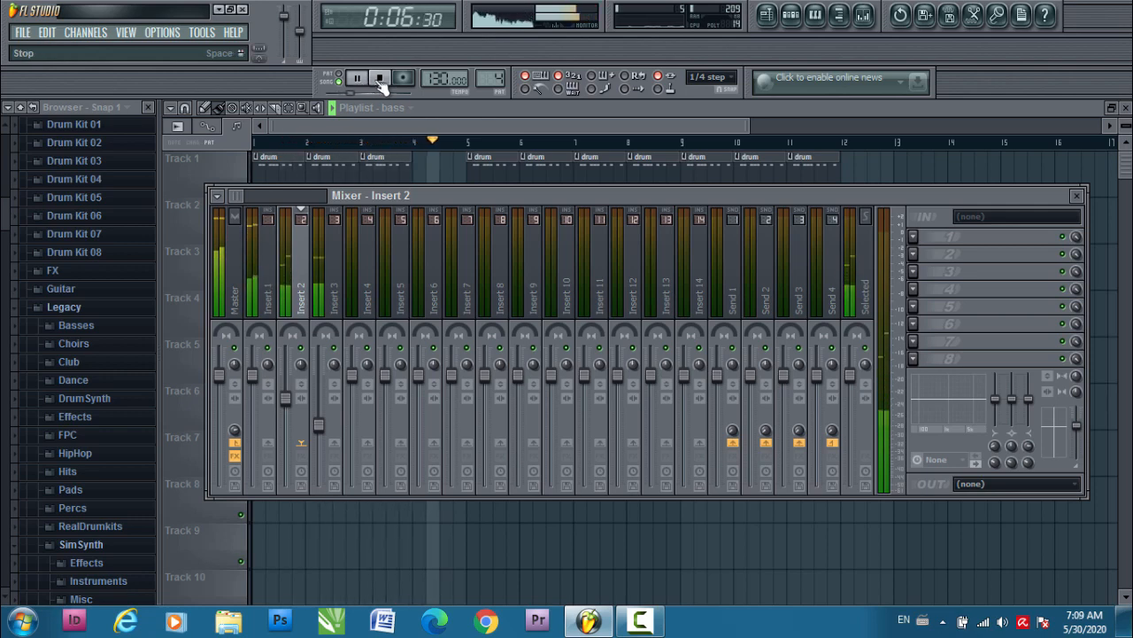
click(380, 78)
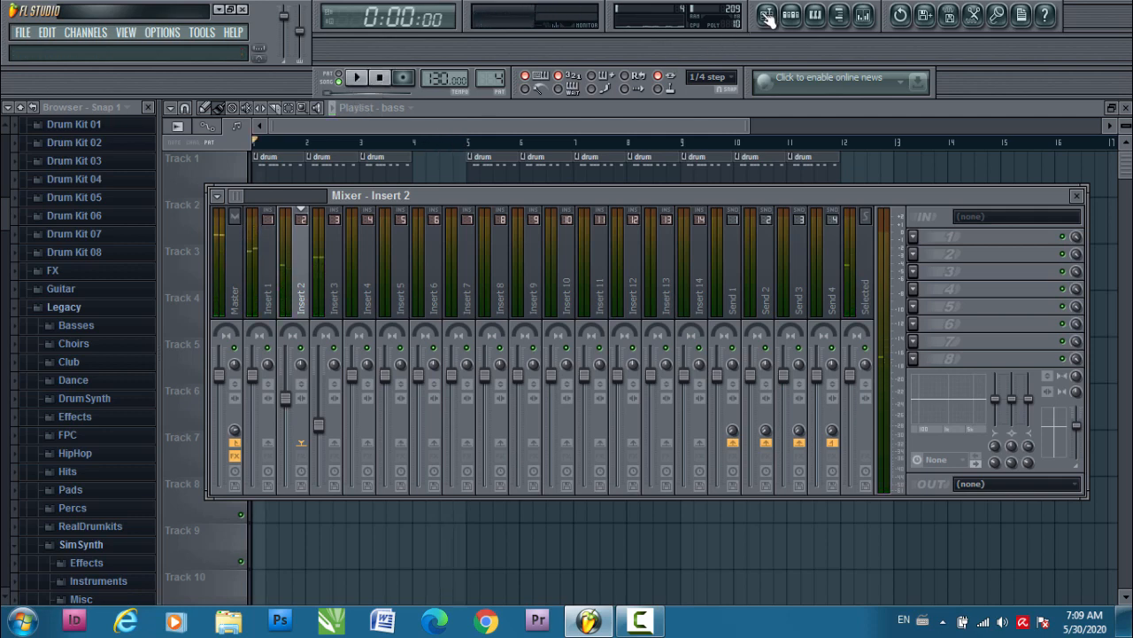
click(408, 111)
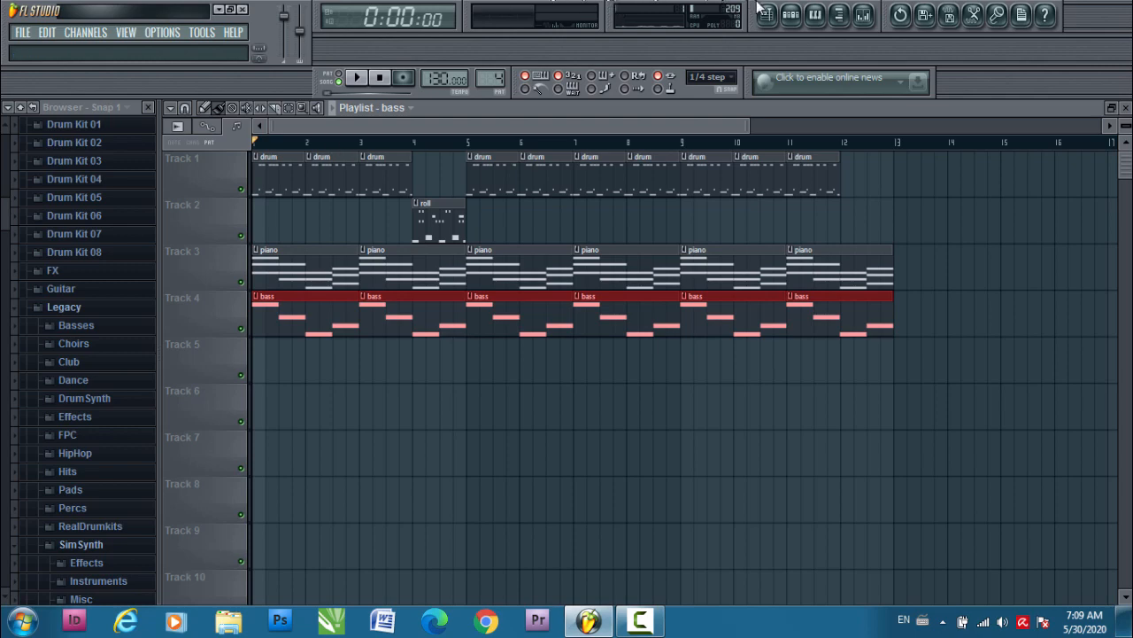
Show the step sequencer for the bass pattern and reposition it over the middle of the playlist.
click(790, 14)
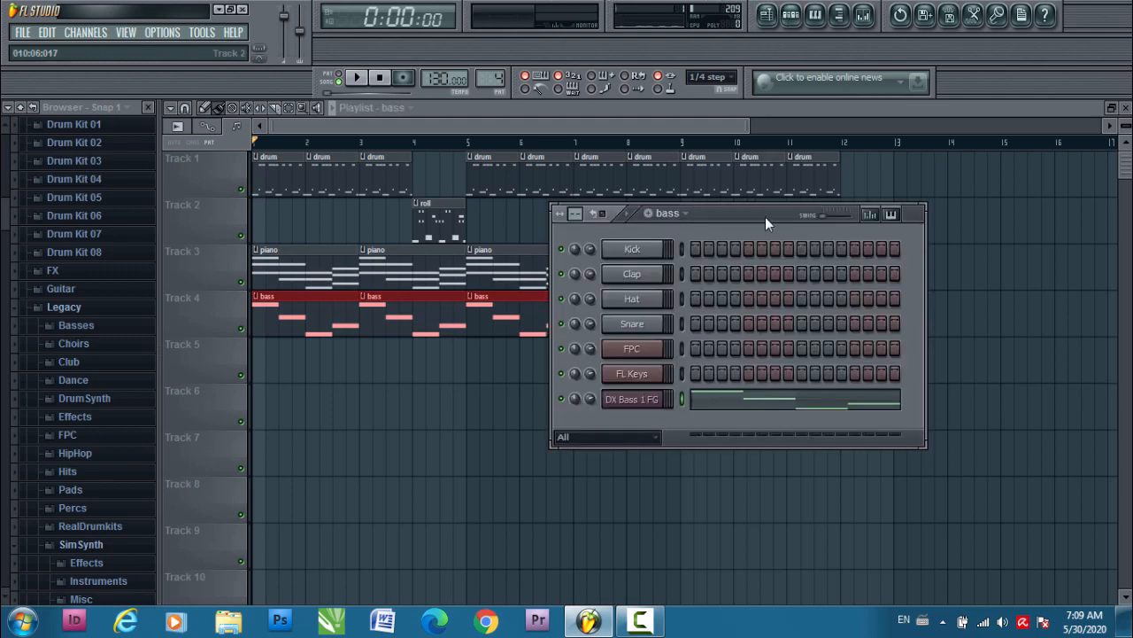
drag(765, 217, 616, 232)
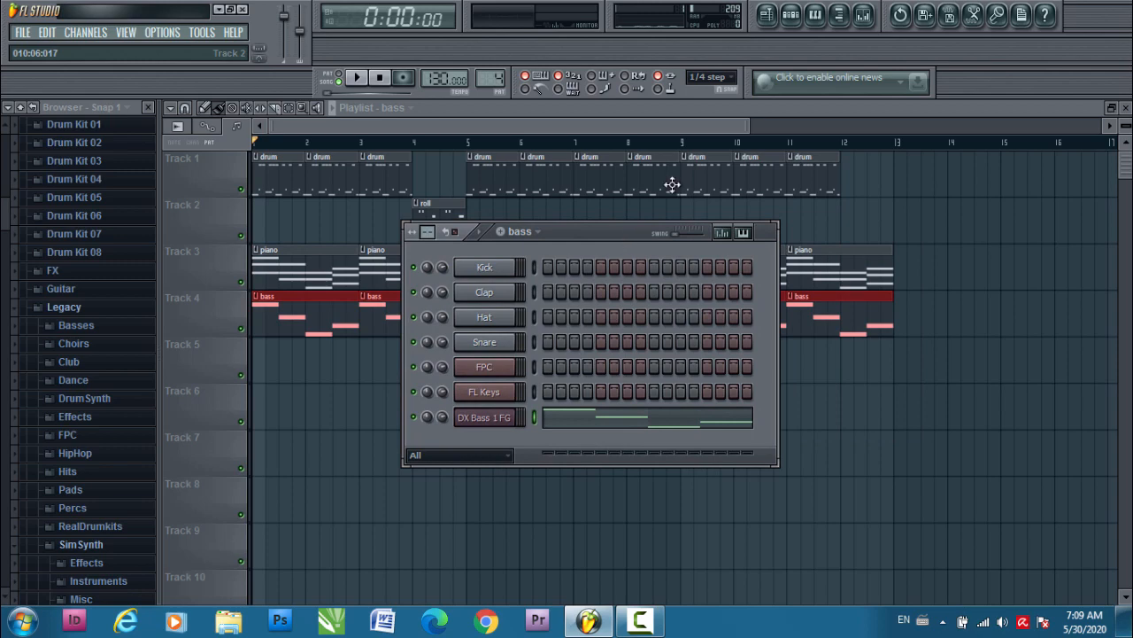
click(864, 14)
click(792, 14)
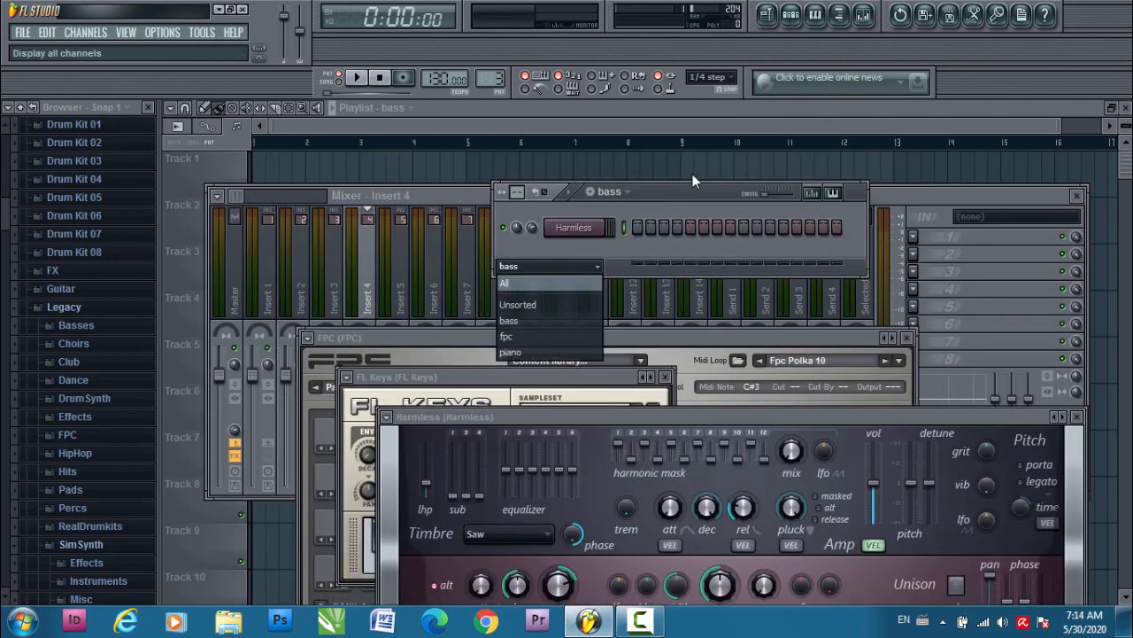
Close the channel group list and move the step sequencer with the Harmless channel over the mixer.
drag(699, 192, 660, 172)
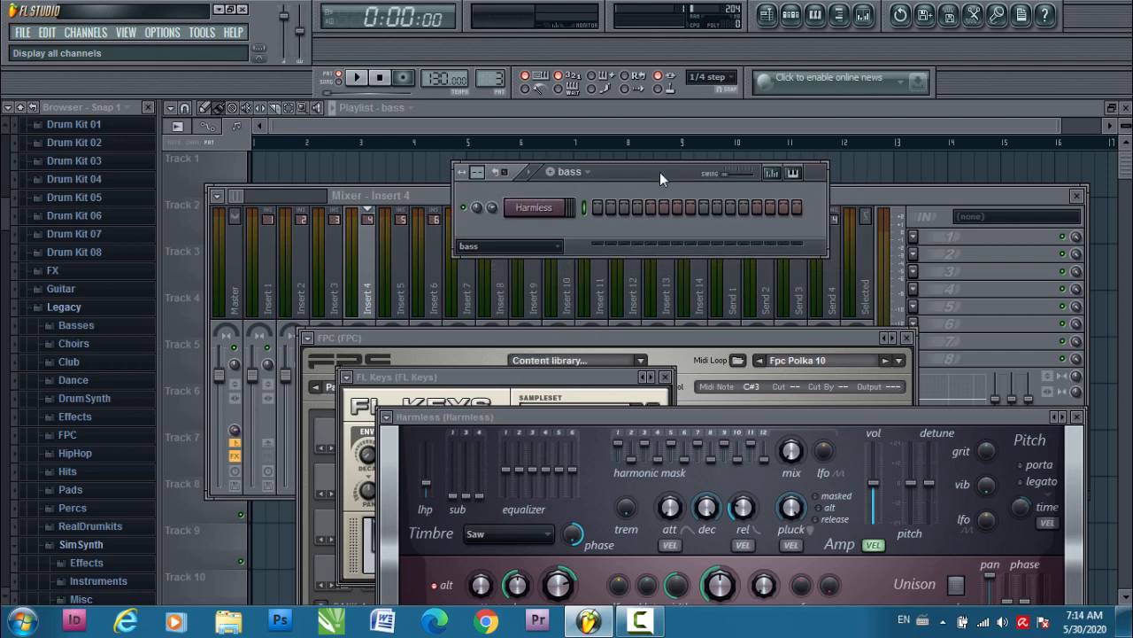
drag(662, 172, 576, 224)
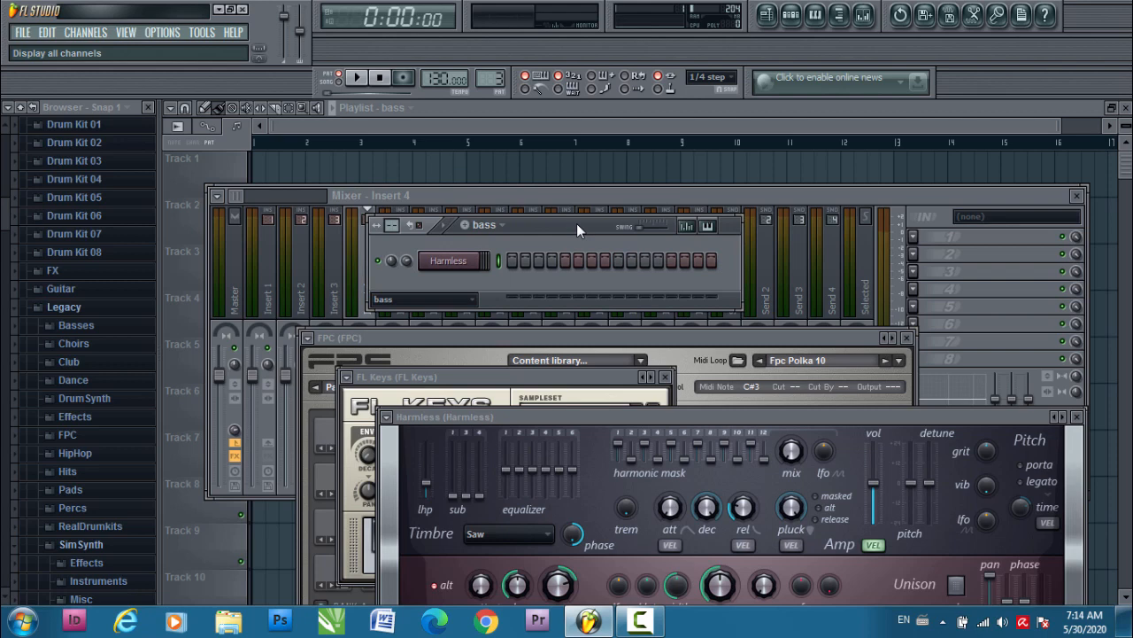